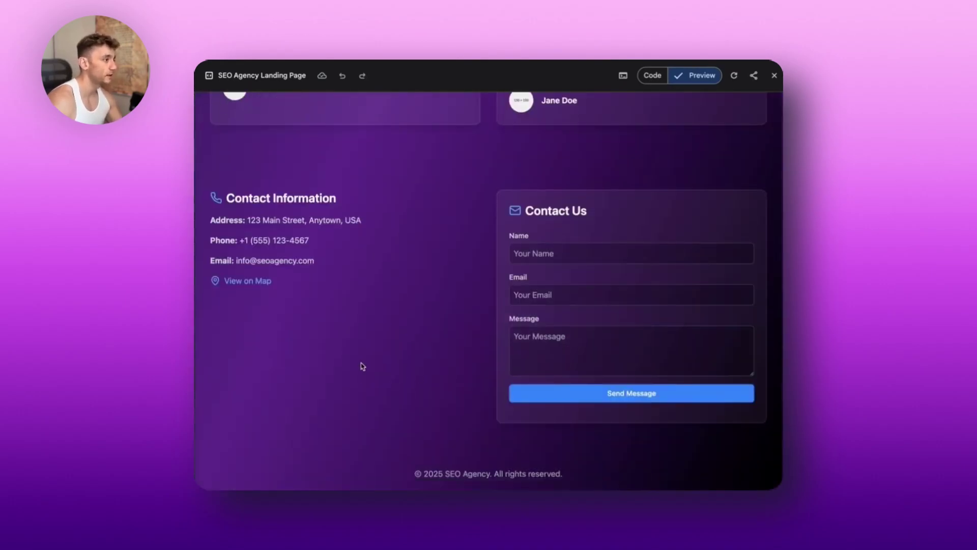
scroll(362, 367, "up", 15)
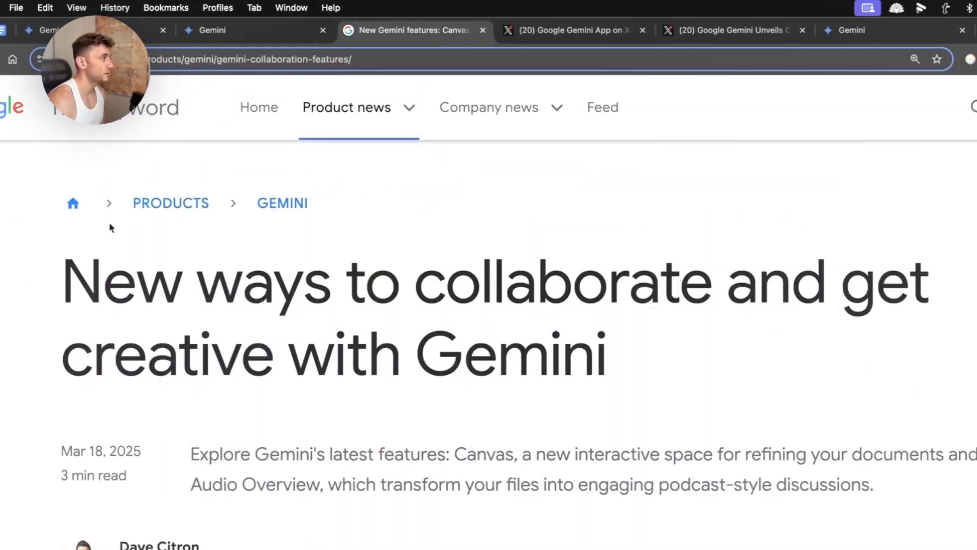
left_click_drag(47, 448, 124, 481)
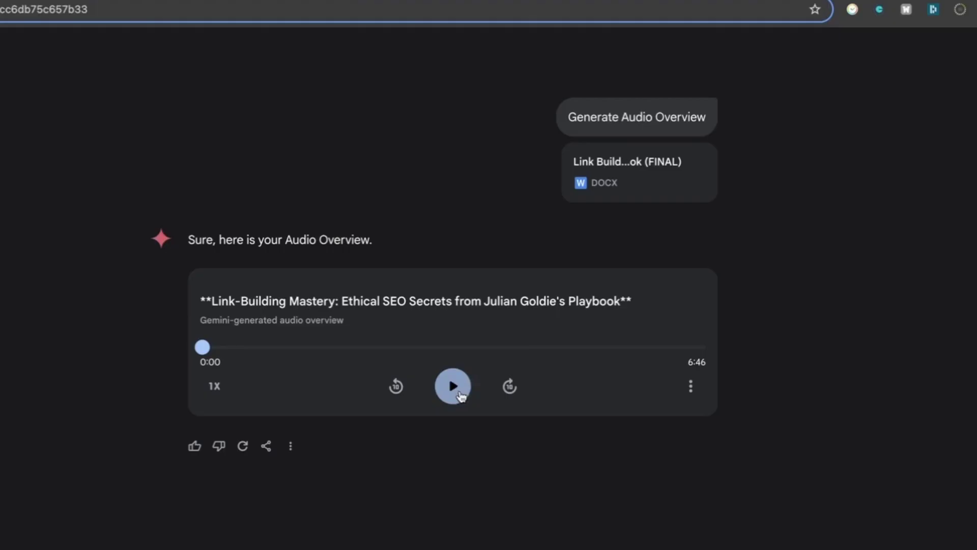
Play the Audio Overview generated from the link-building document
left_click(460, 394)
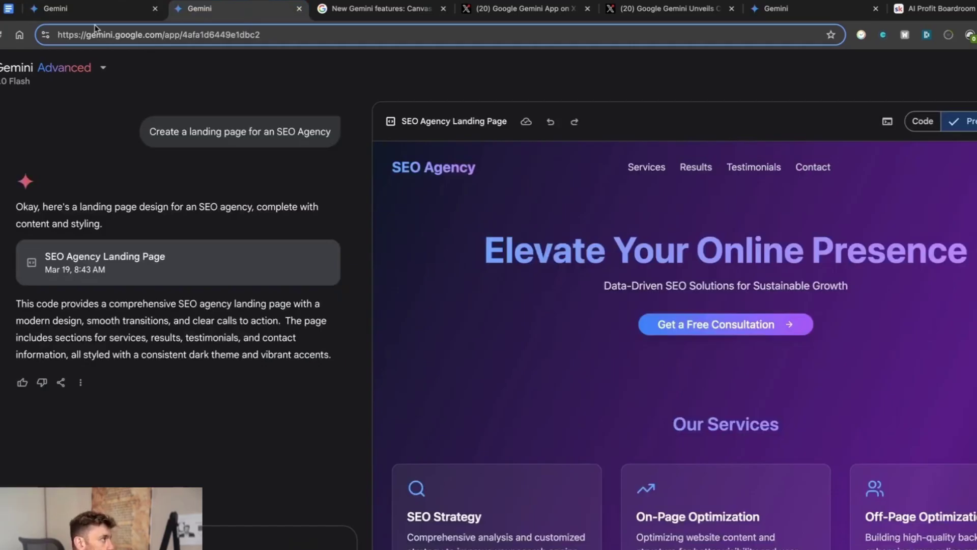
Copy the prompt "Create a landing page for an SEO Agency" from the Gemini chat and look over its landing page preview
scroll(609, 236, "down", 15)
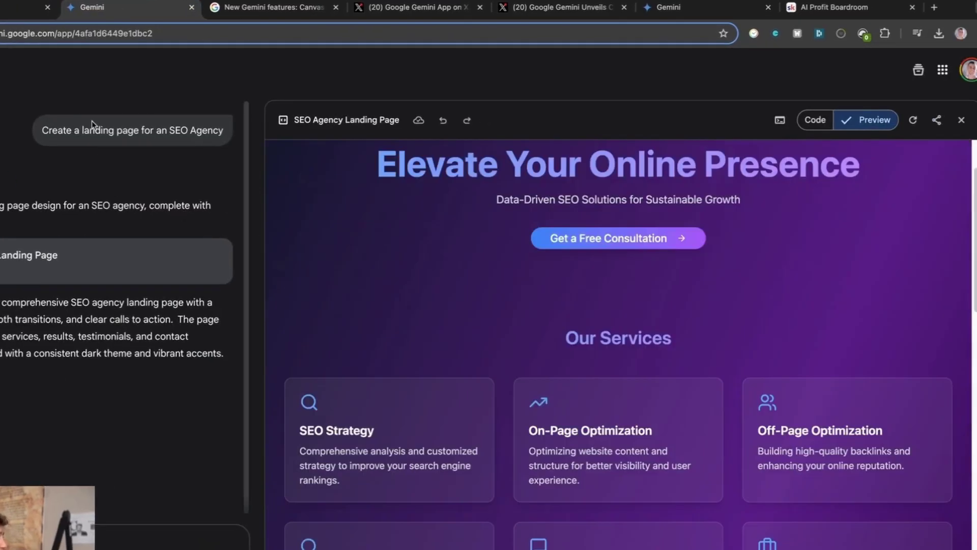
triple_click(92, 121)
key("ctrl+c")
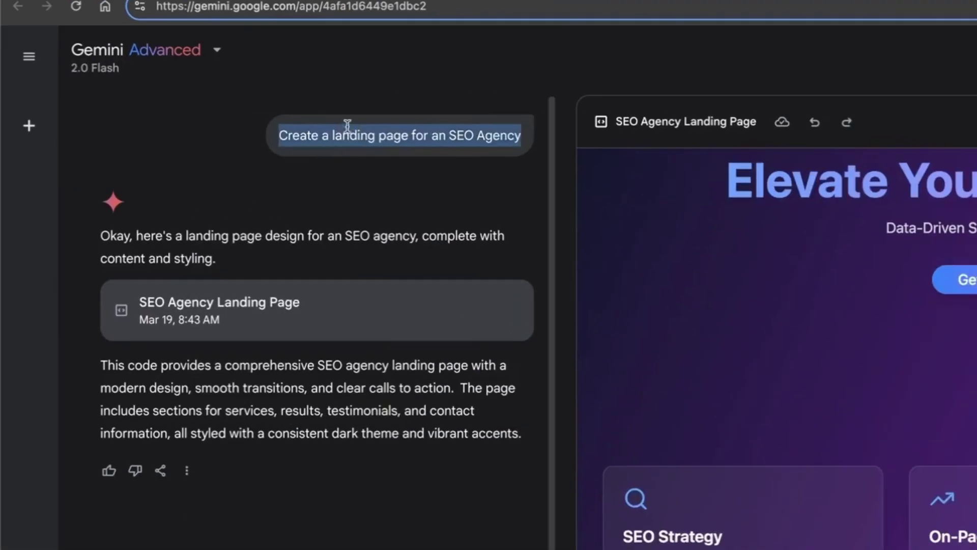
scroll(829, 338, "up", 2)
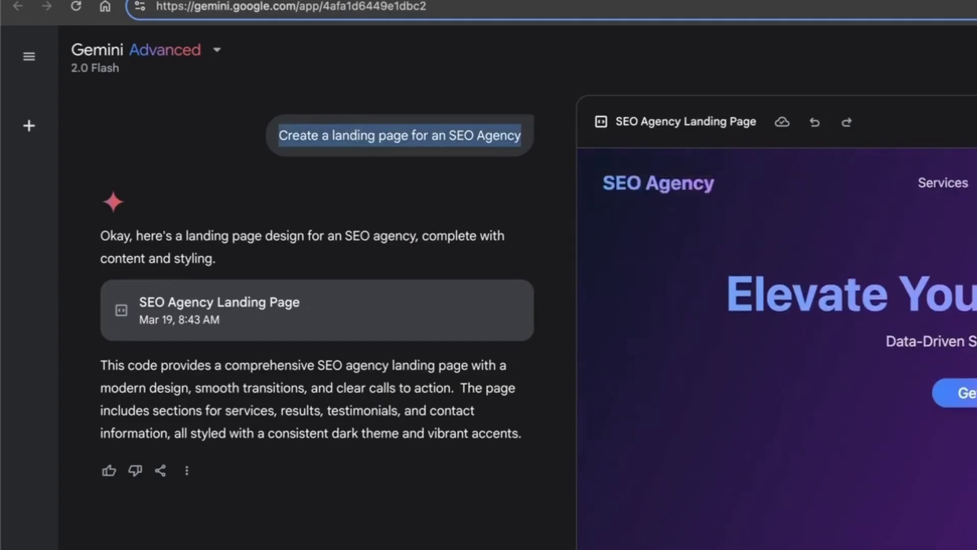
scroll(701, 543, "down", 20)
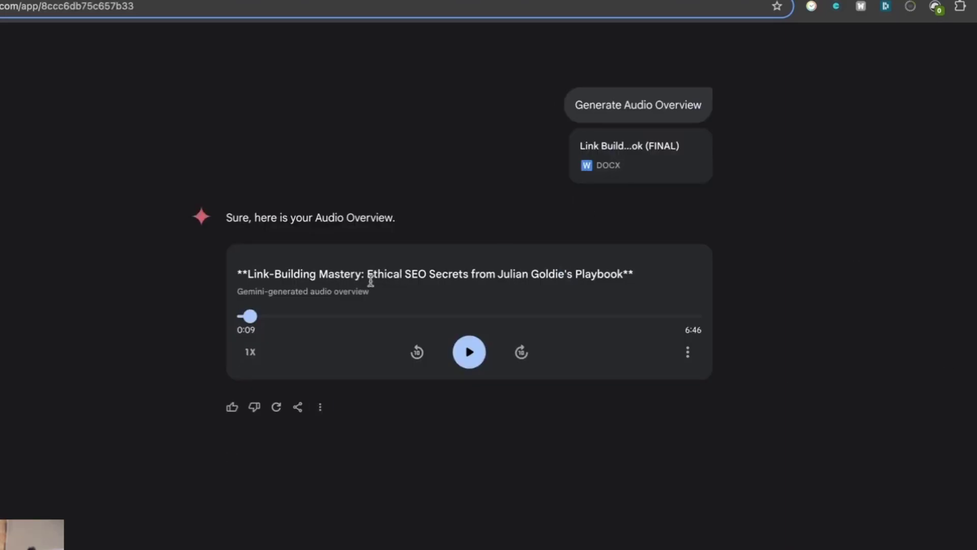
Listen to the link-building Audio Overview from about the 2:00 mark and pause it
left_click_drag(243, 319, 370, 320)
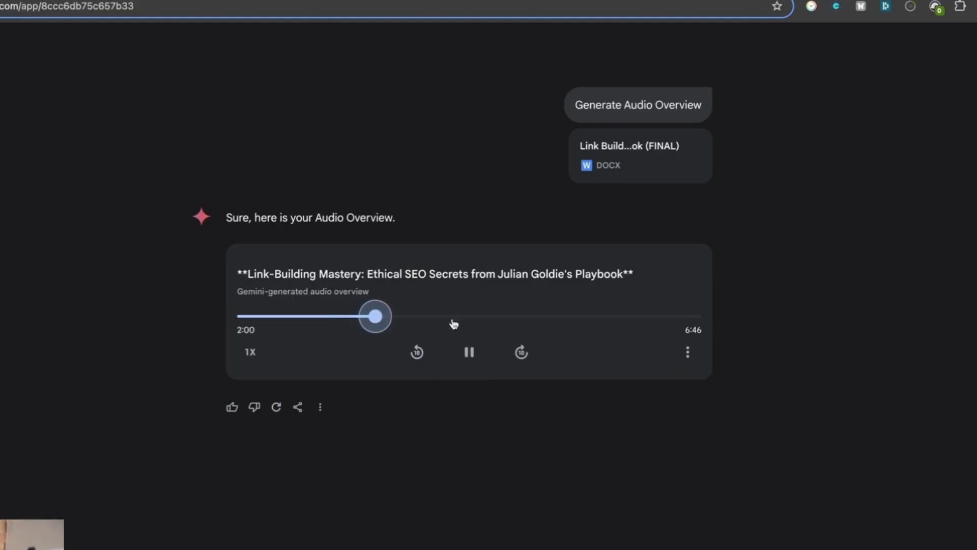
left_click(469, 357)
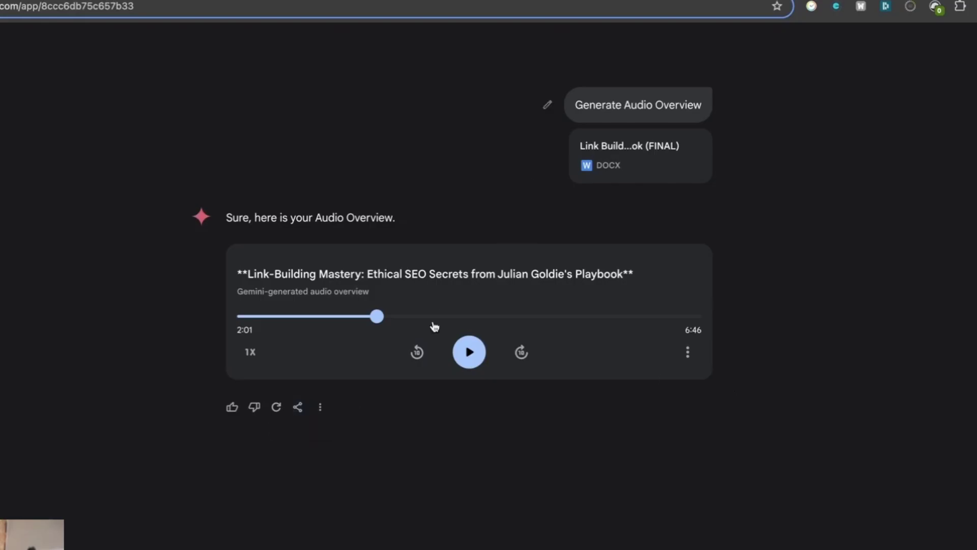
left_click_drag(55, 170, 845, 437)
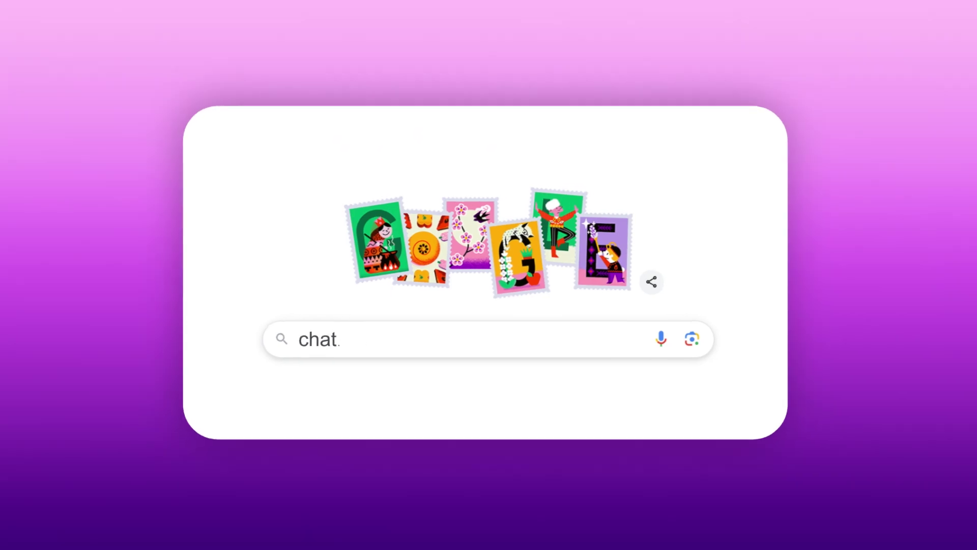
Go to chat.openai.com and submit the prompt "Create a landing page for an SEO Agency" copied from Gemini
type(".openai.com")
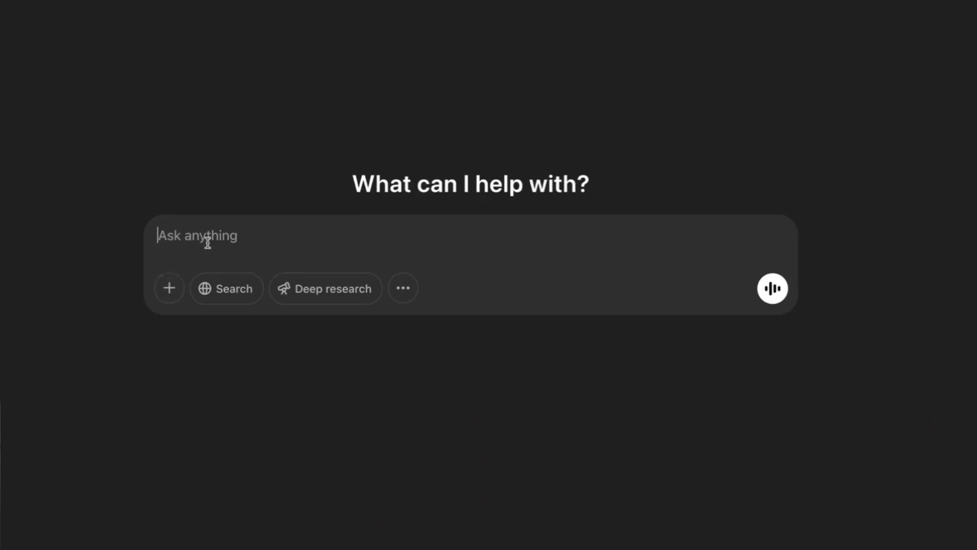
key("ctrl+v")
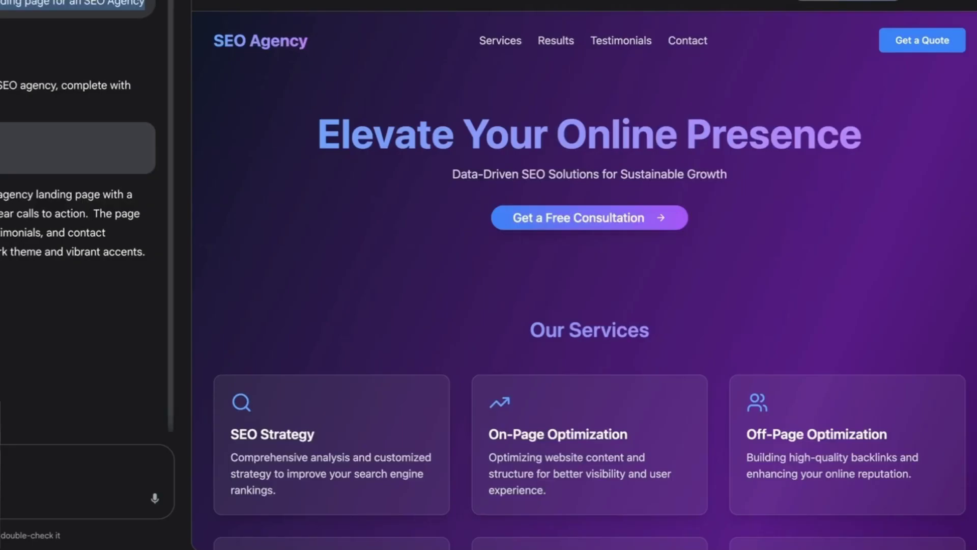
triple_click(150, 111)
key("super+c")
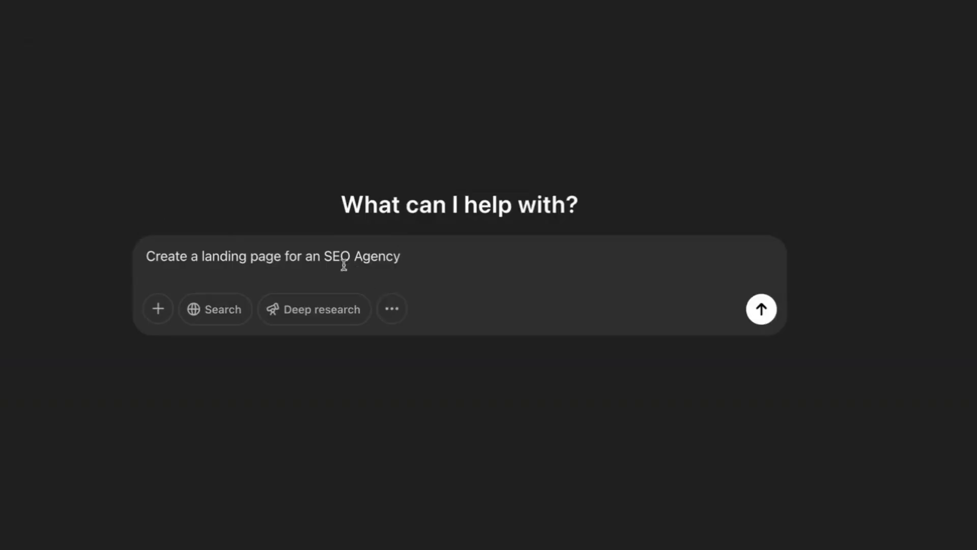
left_click(761, 309)
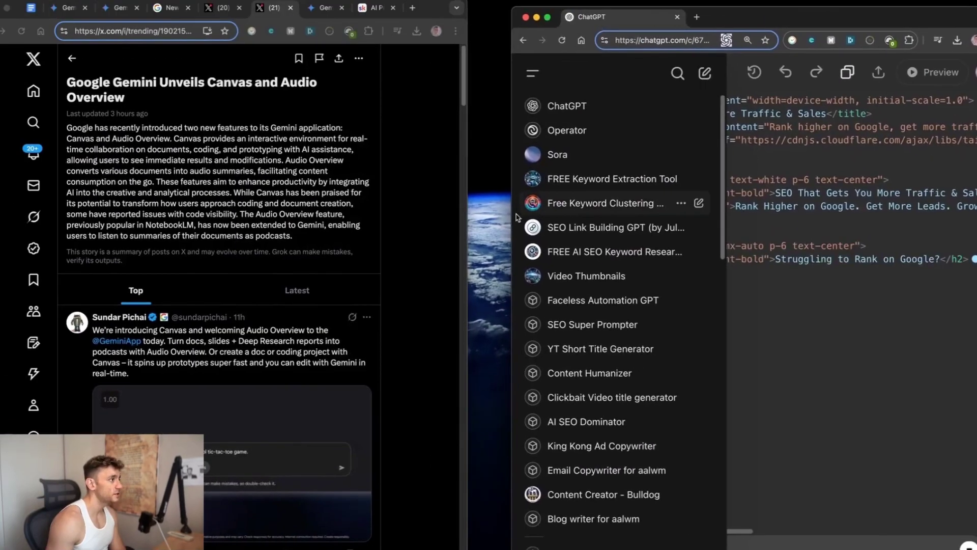
Widen the ChatGPT window to show more of the landing page code beside the X article
left_click_drag(511, 219, 393, 221)
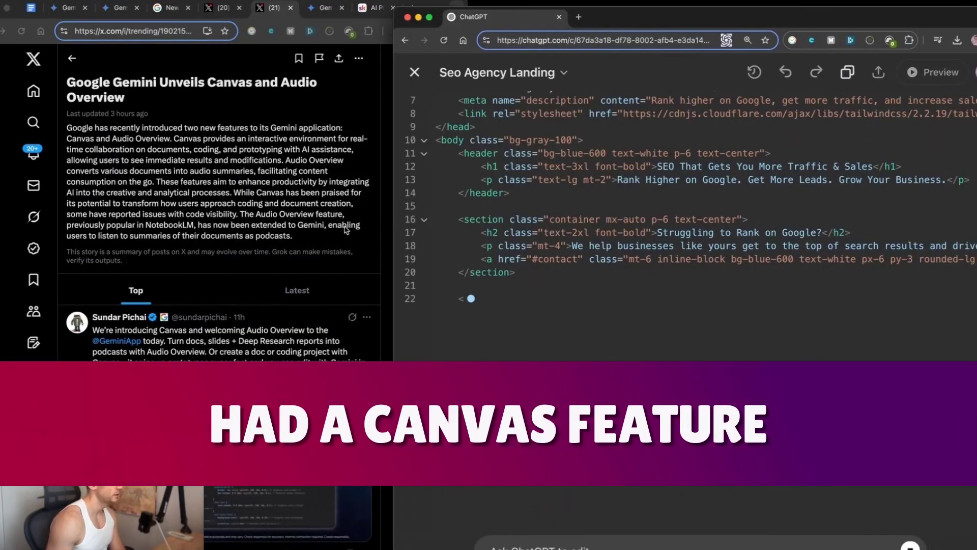
left_click(347, 226)
left_click(560, 163)
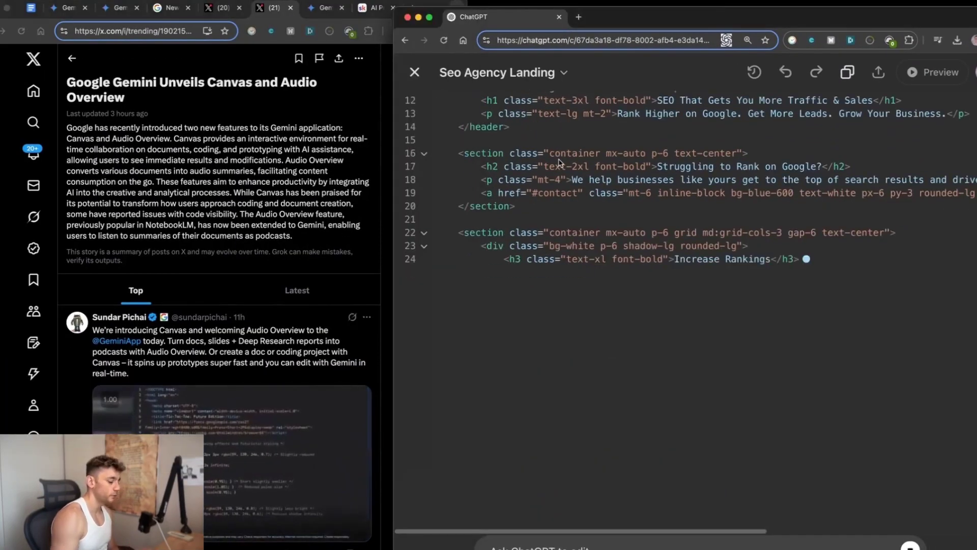
Open claude.ai in a new browser tab and submit the prompt "Create a landing page for an SEO Agency"
key("super+t")
type("claude.ai")
key("Return")
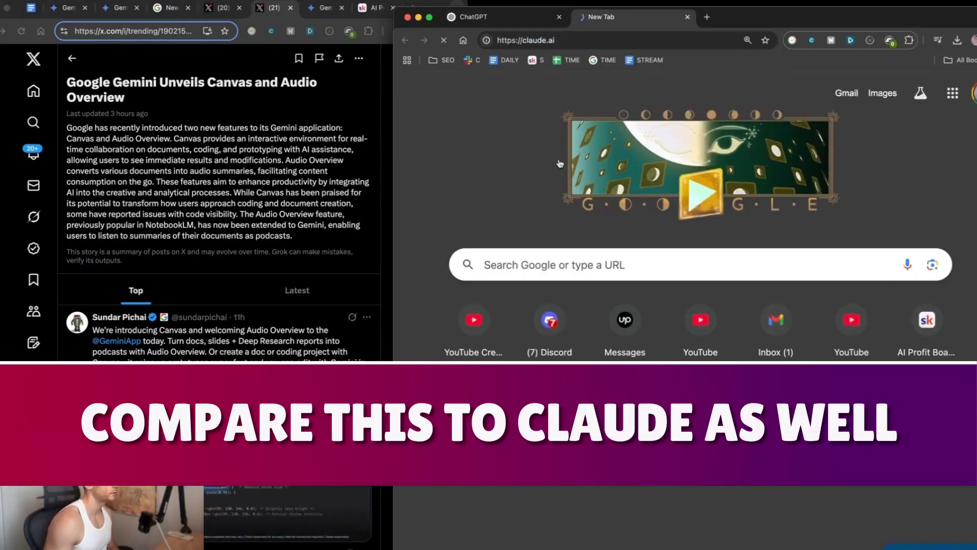
key("ctrl+shift+Tab")
key("ctrl+Tab")
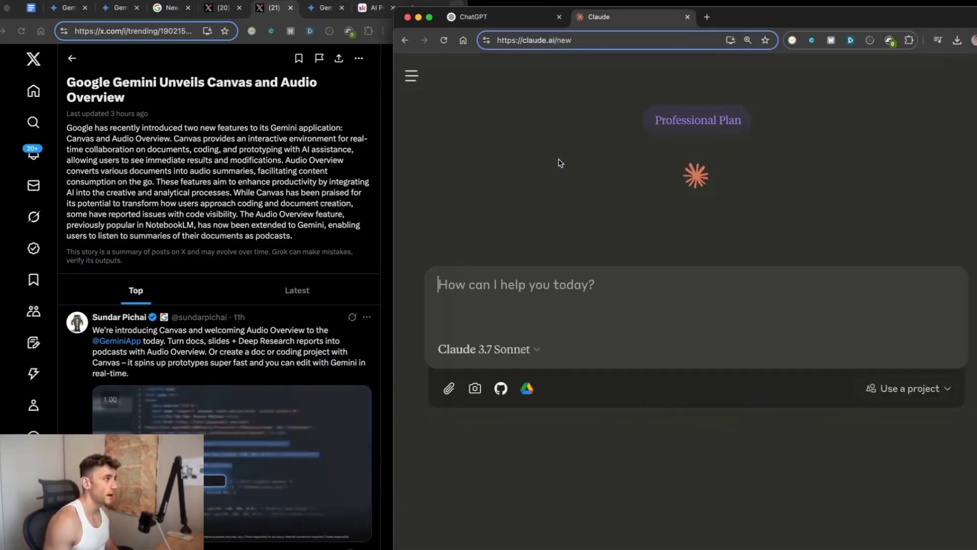
key("super+v")
key("Return")
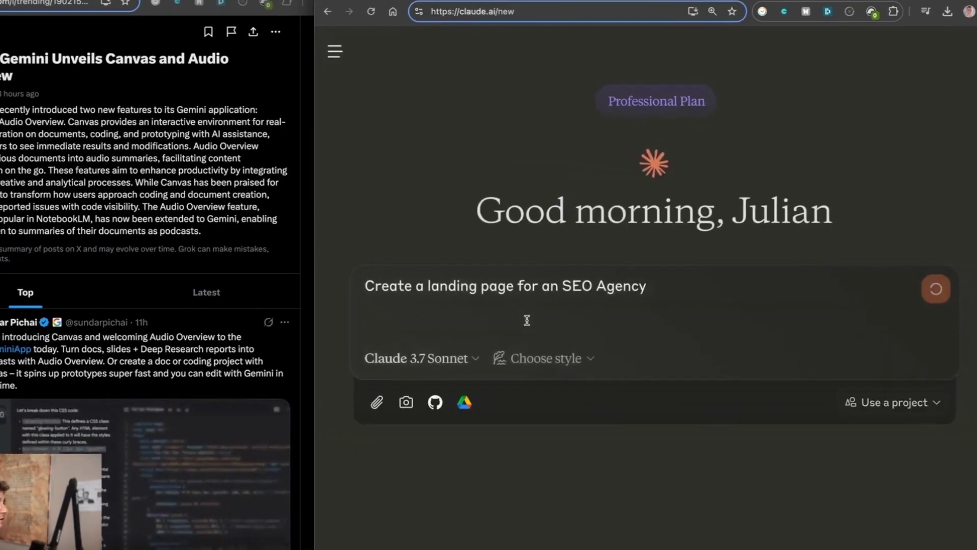
Check the landing page code in ChatGPT's canvas and bring the Gemini window forward beside Claude
key("ctrl+shift+Tab")
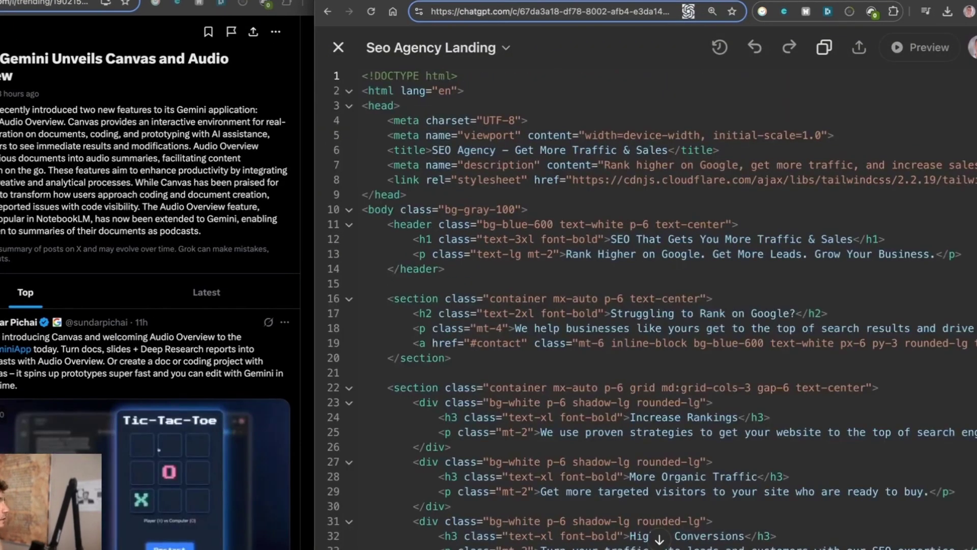
key("super+grave")
key("super+grave")
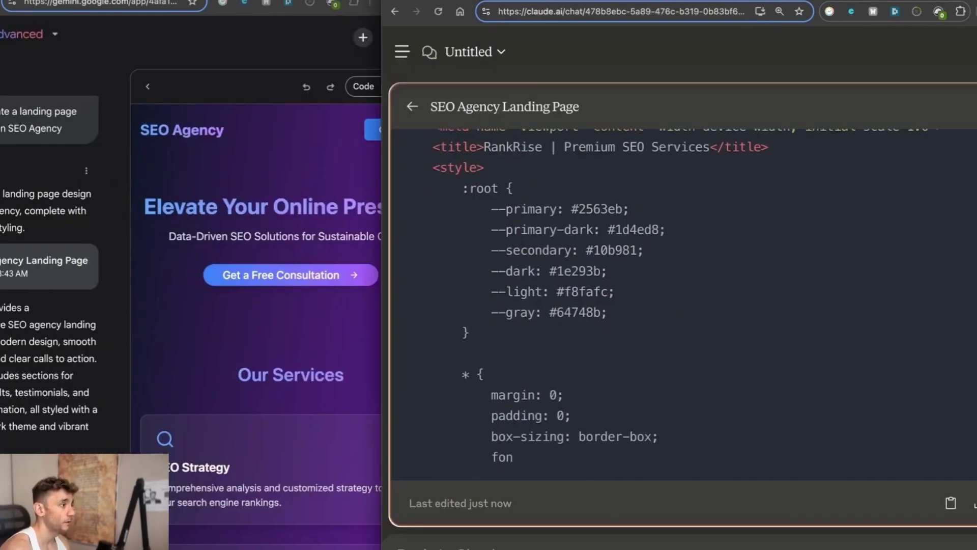
key("super+grave")
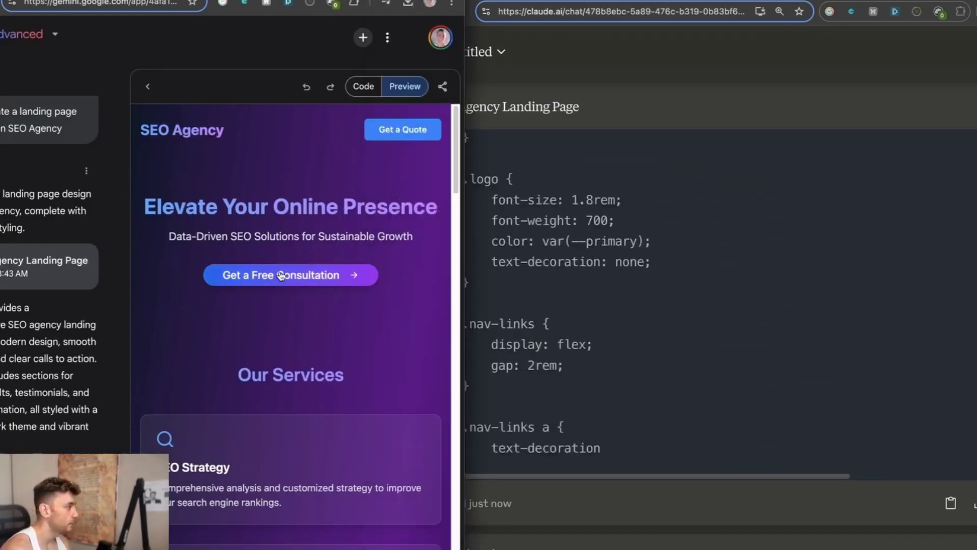
Review the Gemini landing page preview, examining its hero, services, results, testimonials and contact sections
scroll(210, 220, "down", 3)
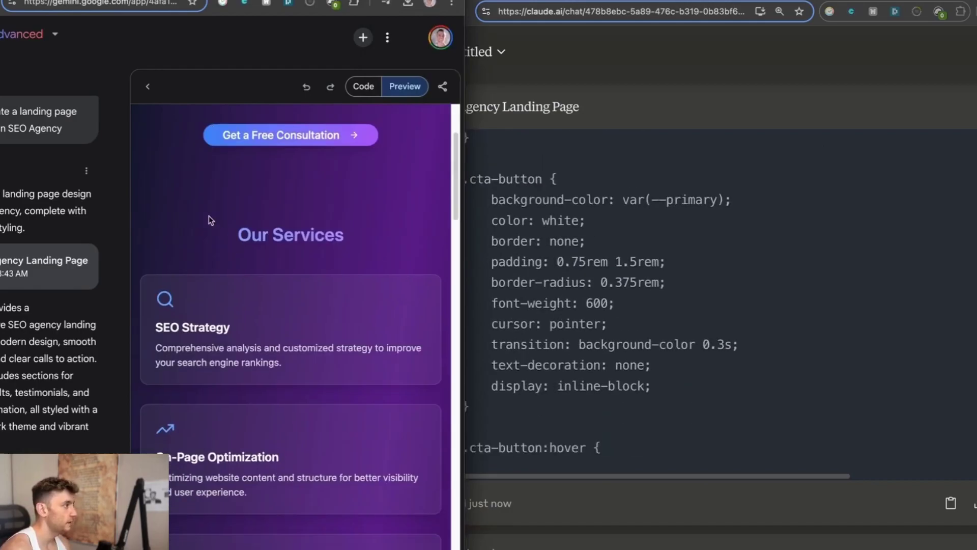
scroll(301, 304, "up", 3)
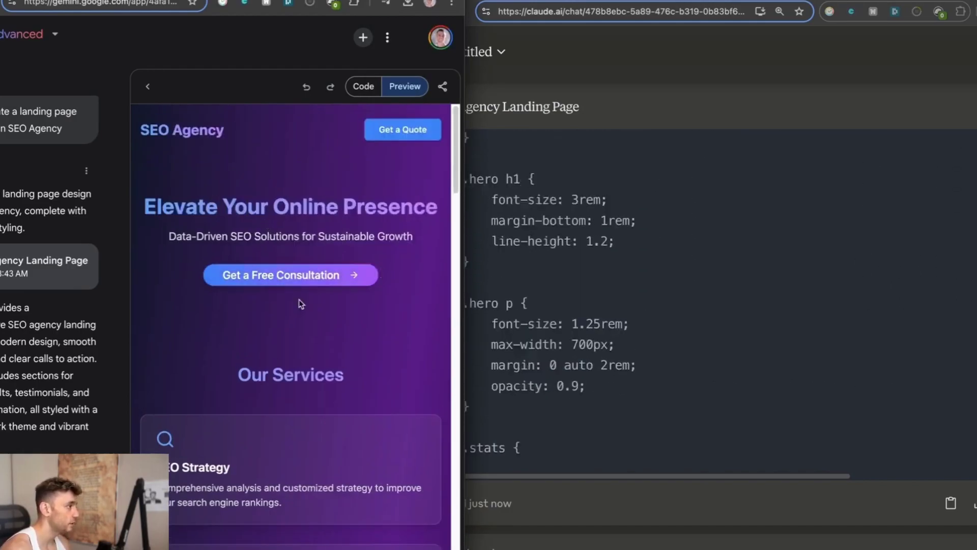
scroll(300, 303, "down", 7)
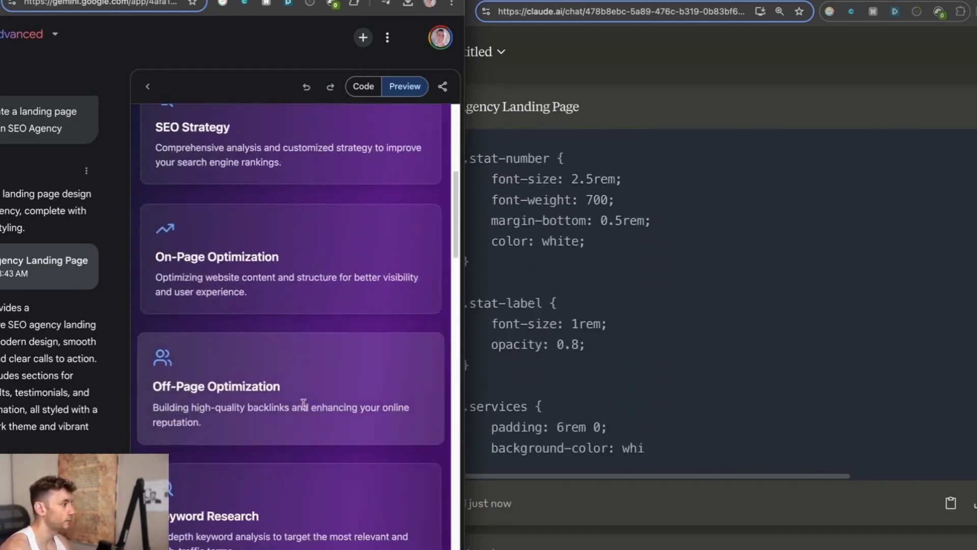
scroll(304, 403, "down", 6)
left_click_drag(0, 111, 61, 128)
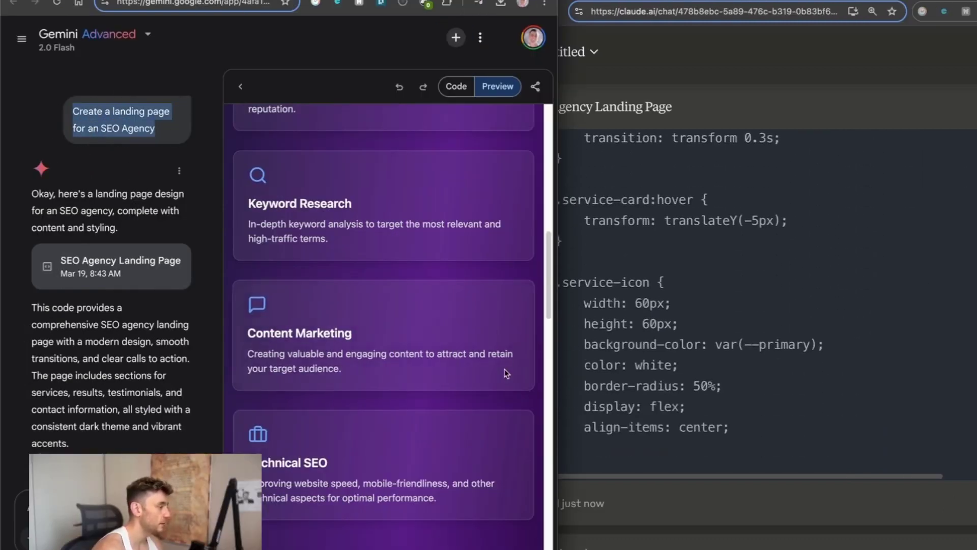
scroll(506, 373, "down", 15)
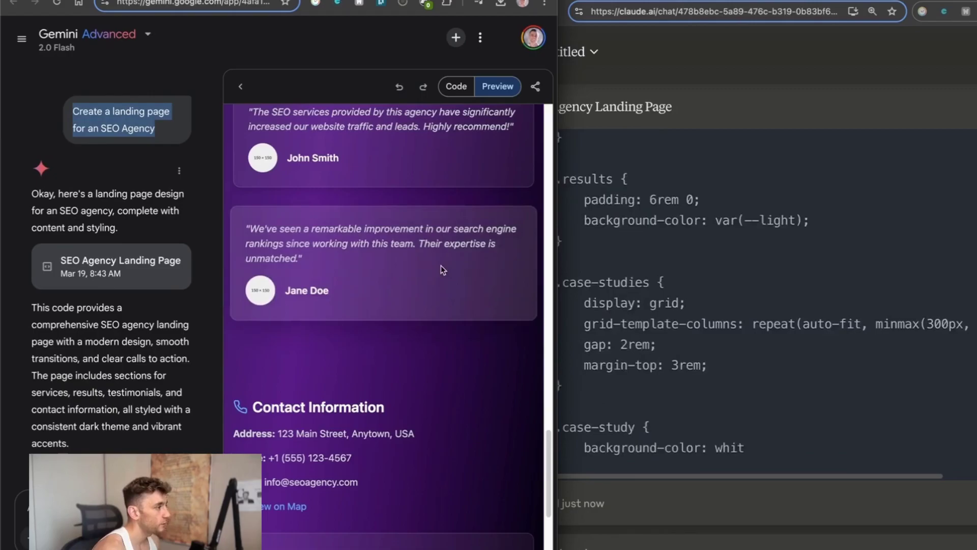
left_click_drag(249, 407, 458, 540)
scroll(375, 283, "up", 1)
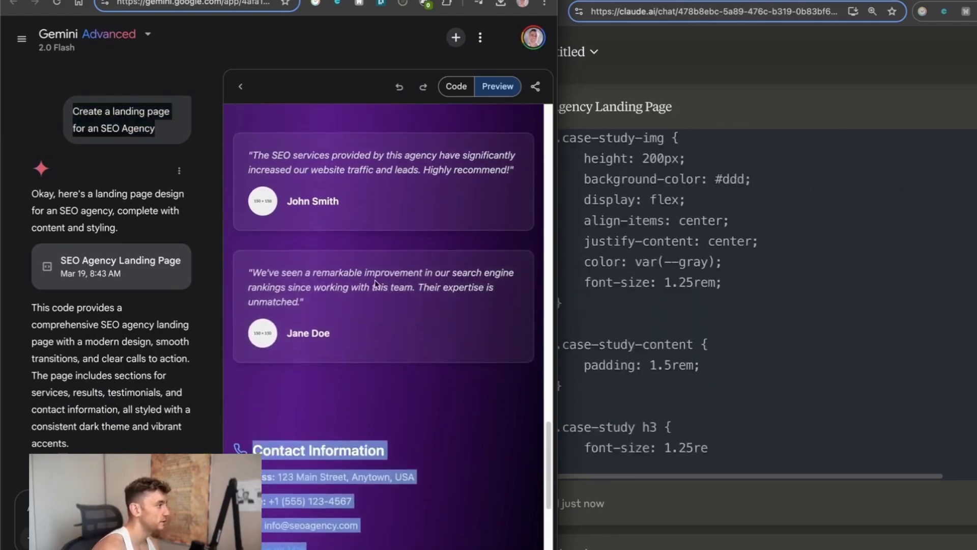
scroll(375, 283, "up", 2)
scroll(403, 458, "down", 8)
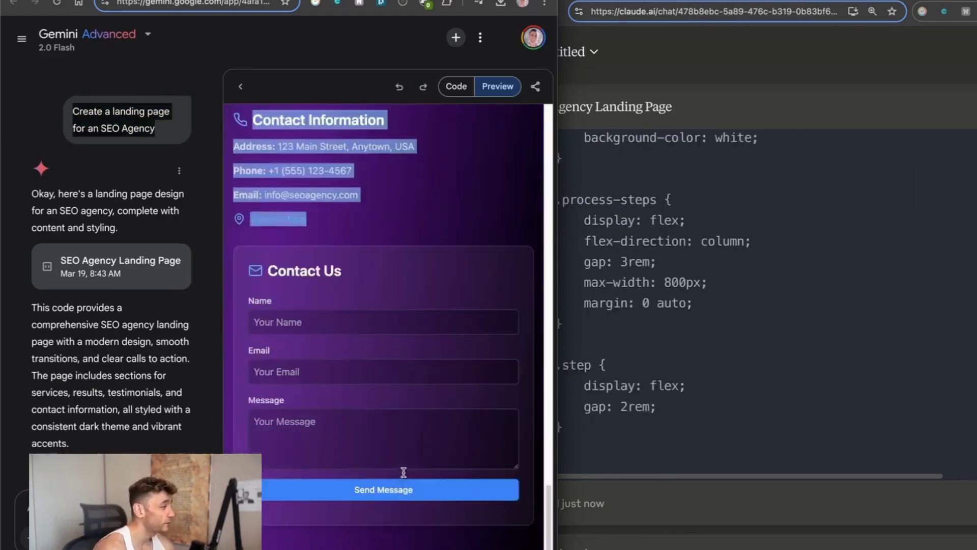
scroll(404, 472, "down", 1)
scroll(449, 107, "up", 10)
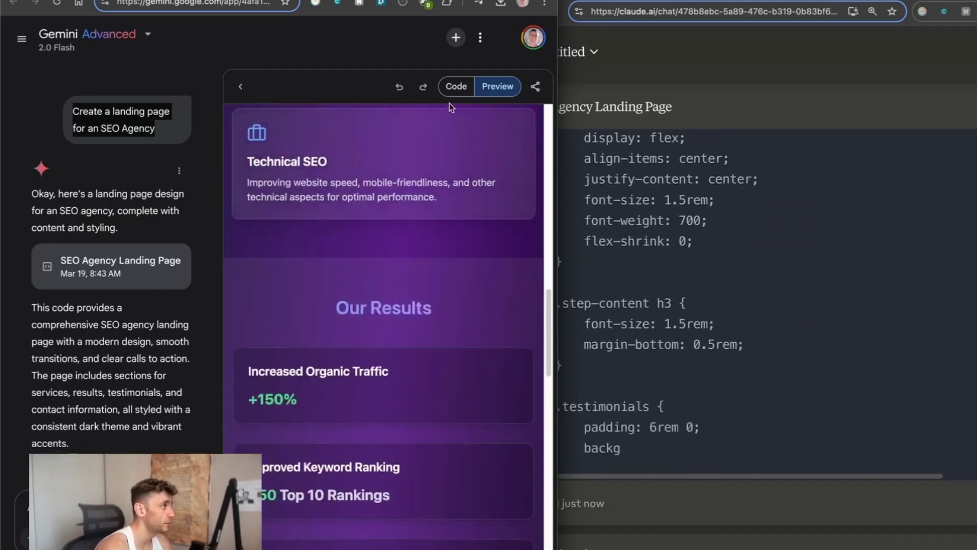
Inspect the code behind the Gemini landing page and return to its preview
left_click(453, 87)
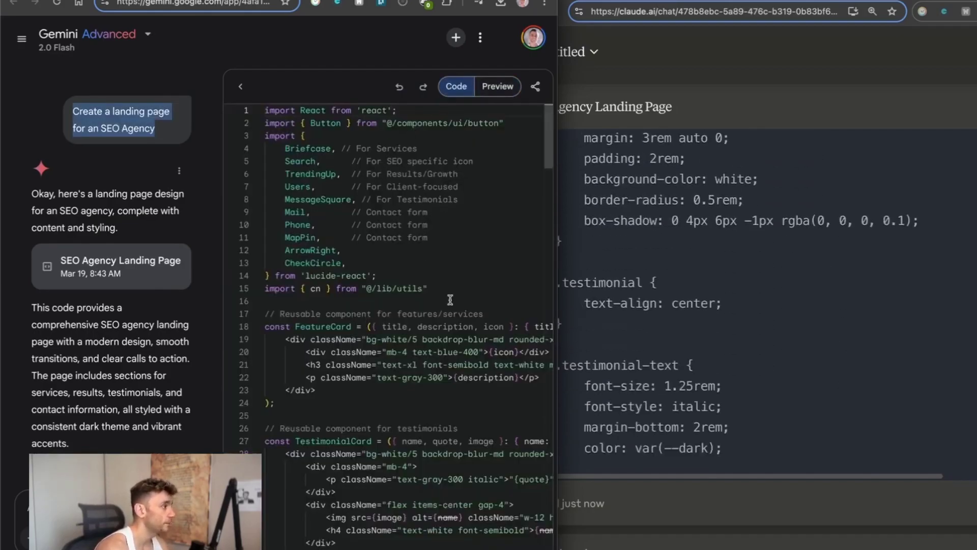
scroll(450, 300, "down", 15)
scroll(378, 308, "up", 8)
scroll(378, 305, "up", 10)
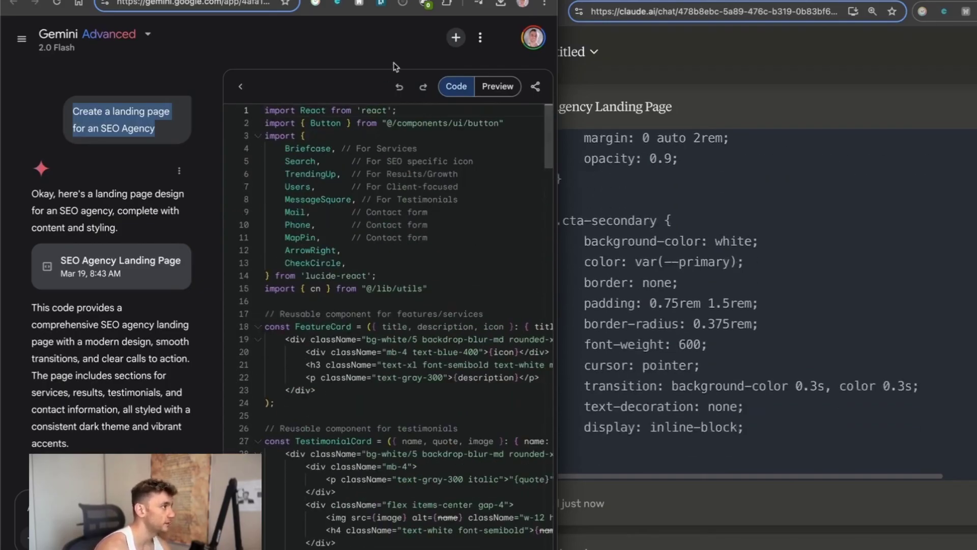
left_click(498, 87)
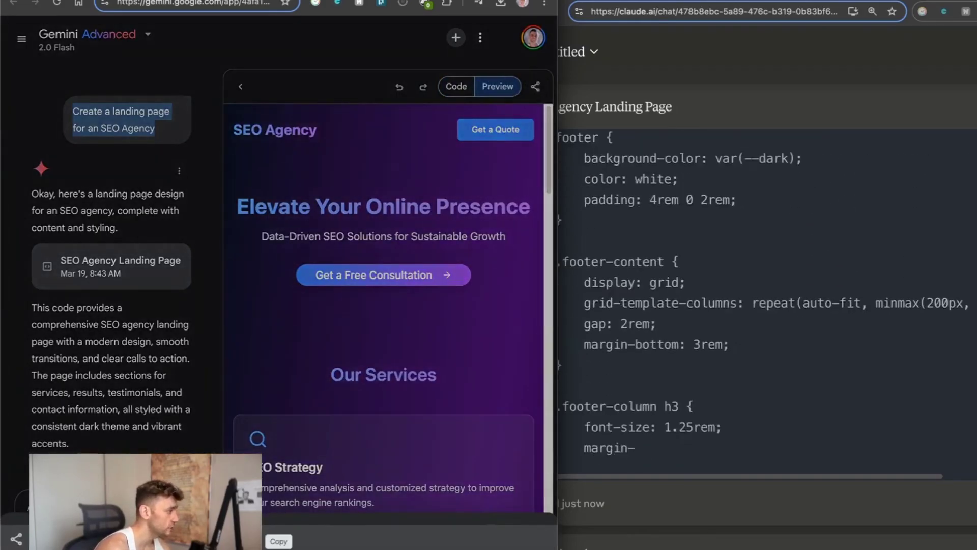
Copy the Gemini canvas's shareable public link and open the shared landing page in a new browser tab
left_click(537, 86)
left_click(300, 465)
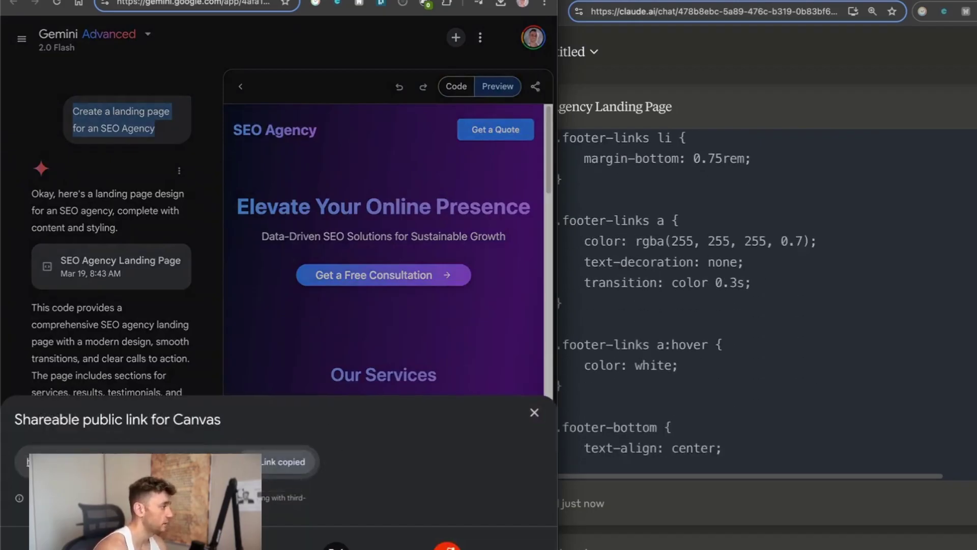
left_click(264, 461)
key("ctrl+t")
key("ctrl+v")
key("Return")
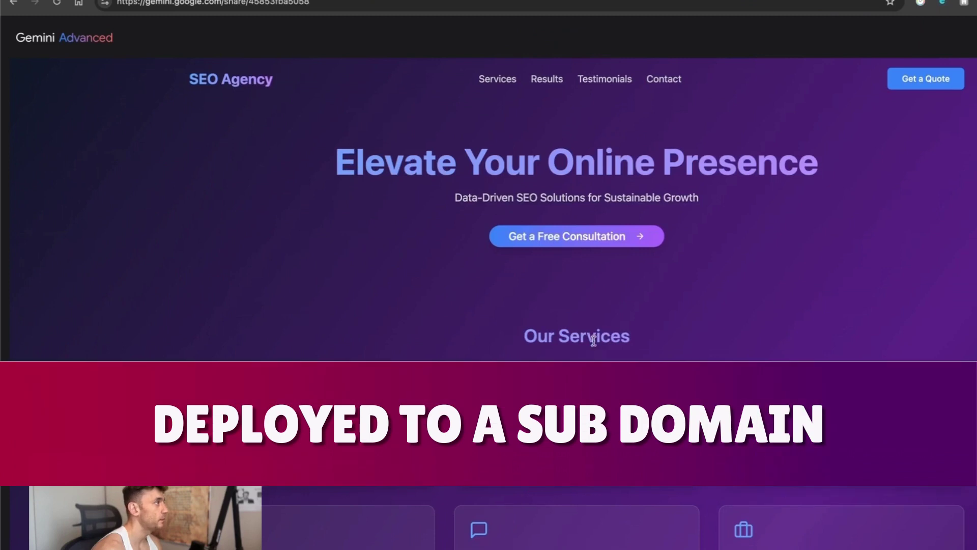
Look through the shared landing page and return to the Gemini canvas chat
scroll(593, 343, "down", 10)
scroll(596, 345, "up", 5)
scroll(596, 345, "up", 5)
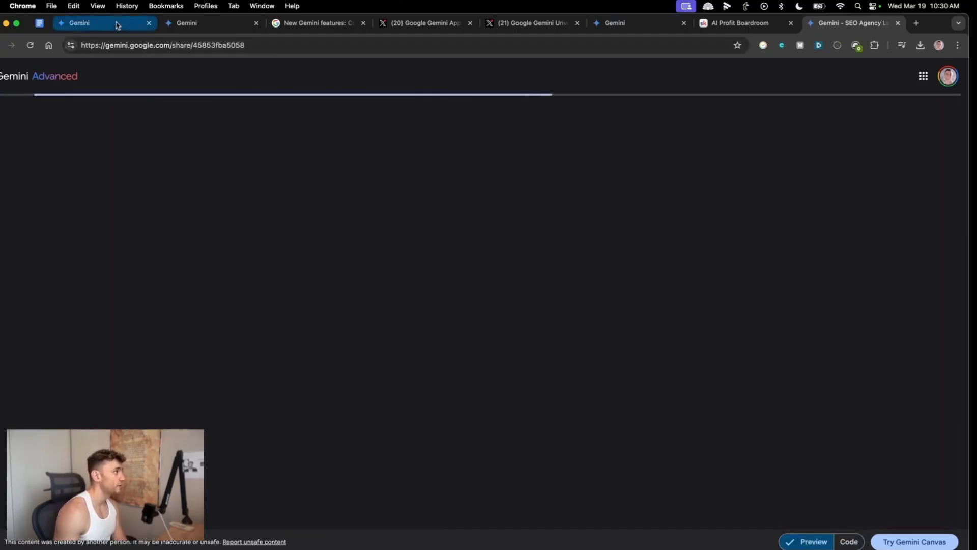
left_click(117, 25)
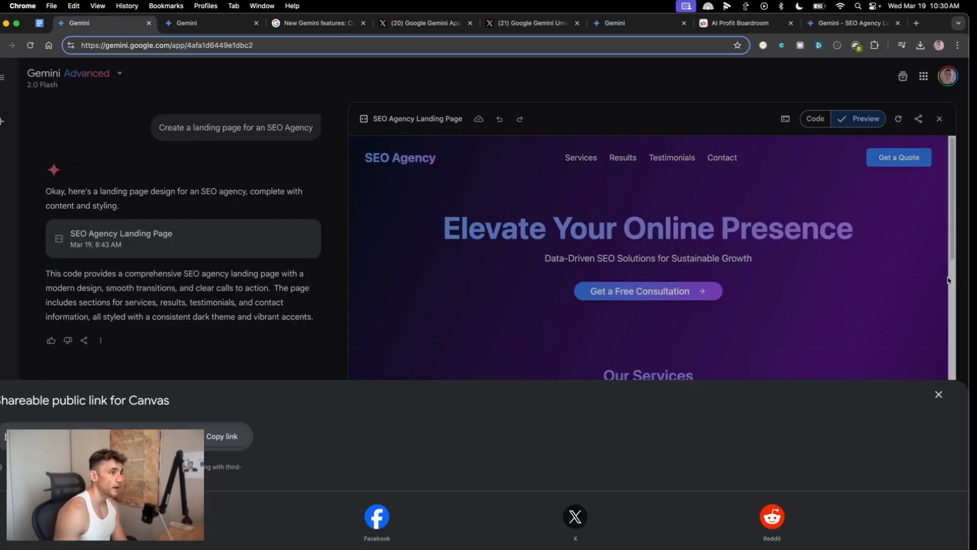
Narrow the Gemini window to uncover ChatGPT, run the Seo Agency Landing canvas preview and allow its network access
left_click_drag(966, 277, 438, 333)
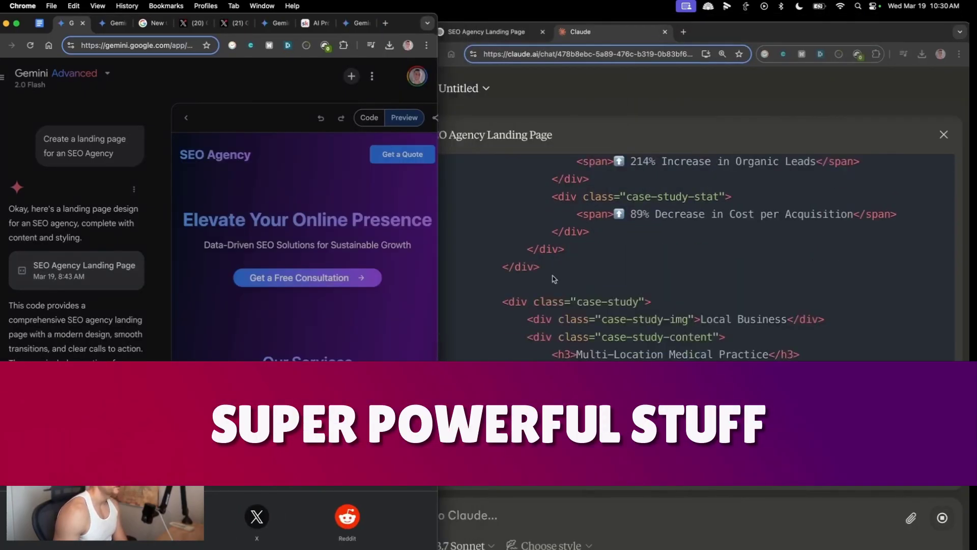
left_click(488, 32)
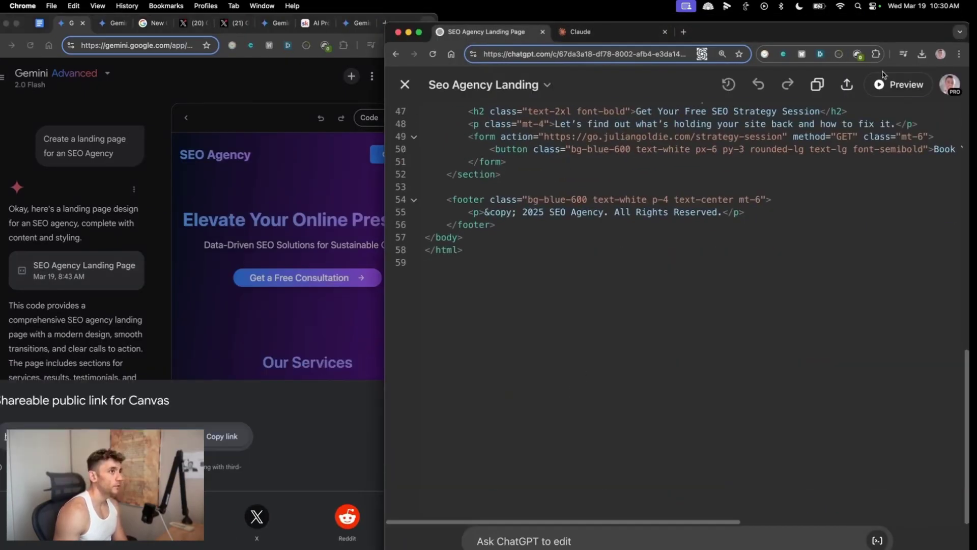
left_click(896, 84)
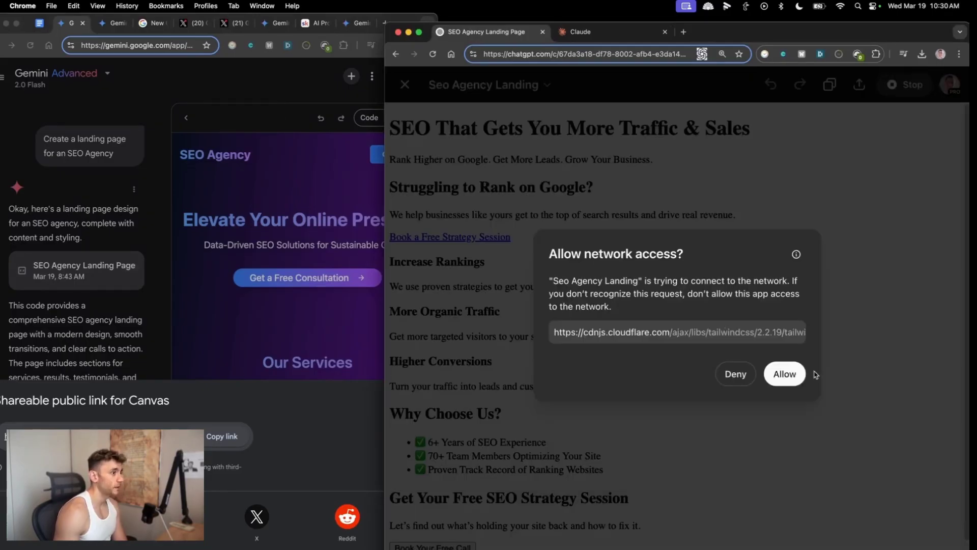
left_click(785, 376)
Close the Gemini canvas sharing dialog and resize and reposition the Gemini and ChatGPT windows to compare both landing pages
left_click(251, 227)
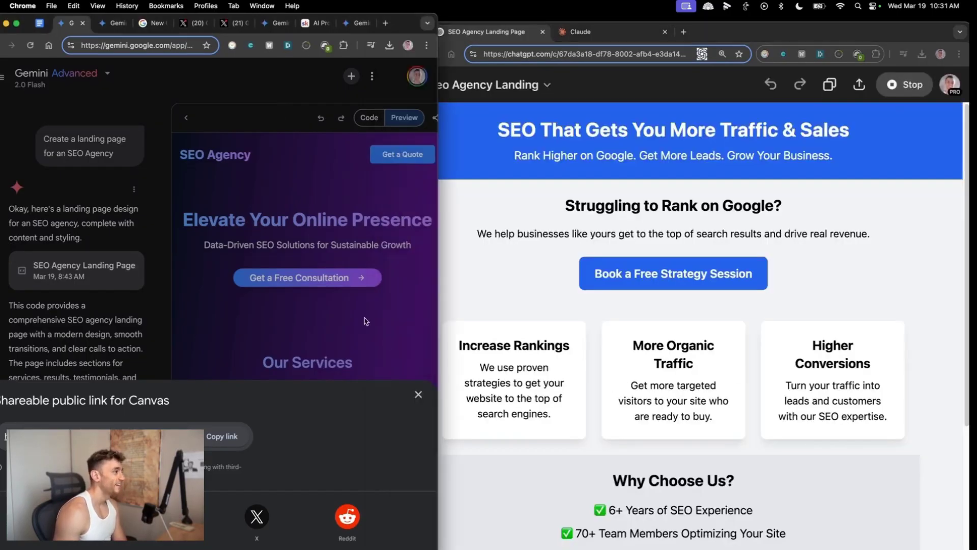
left_click(418, 392)
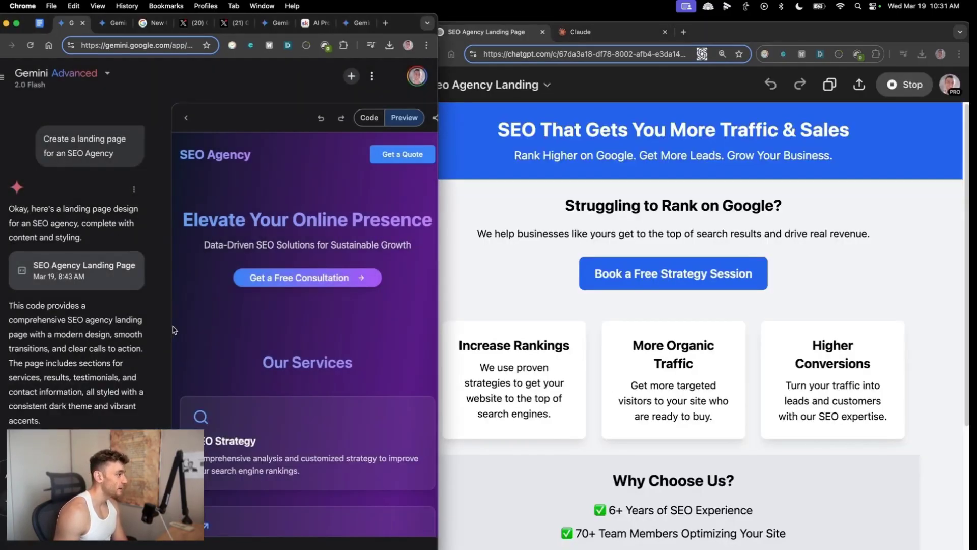
left_click_drag(402, 28, 203, 28)
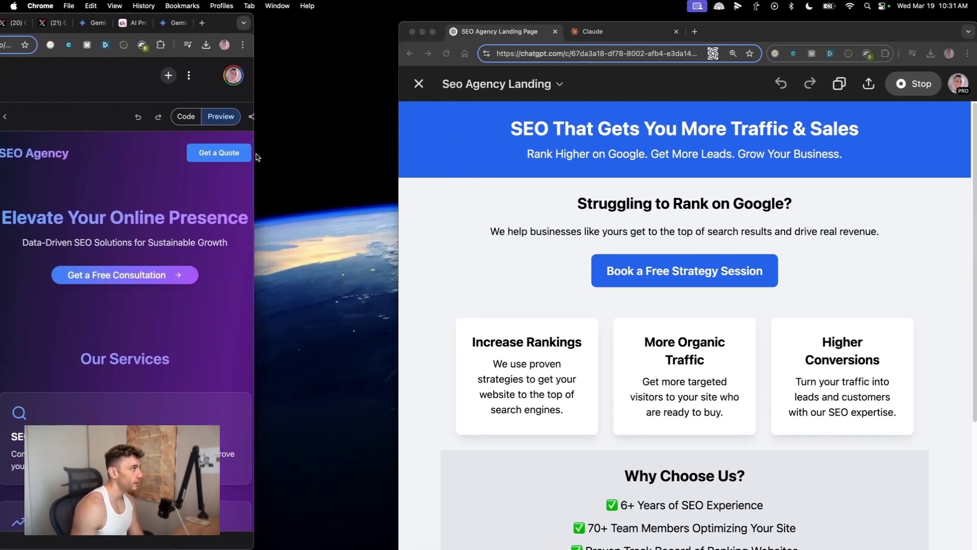
left_click_drag(507, 169, 491, 168)
left_click(524, 222)
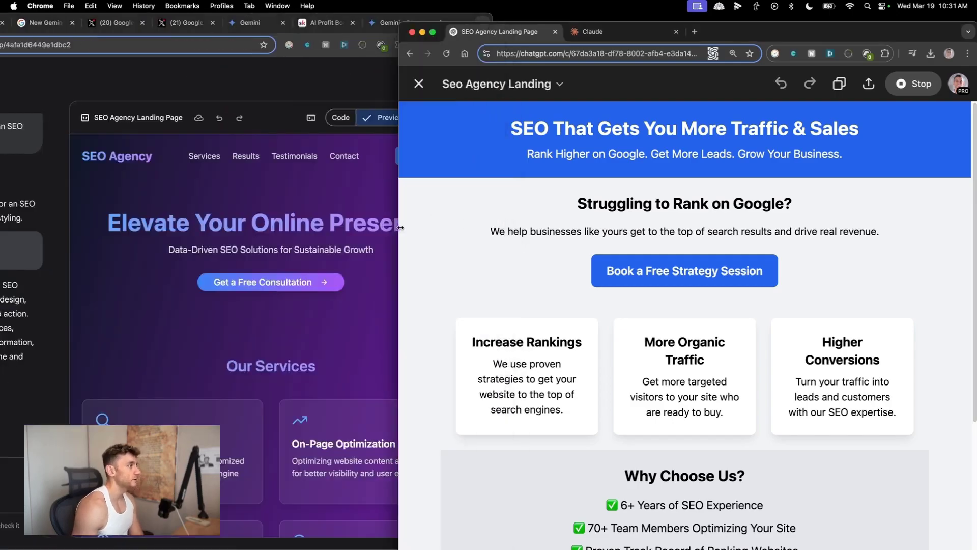
left_click_drag(401, 228, 494, 228)
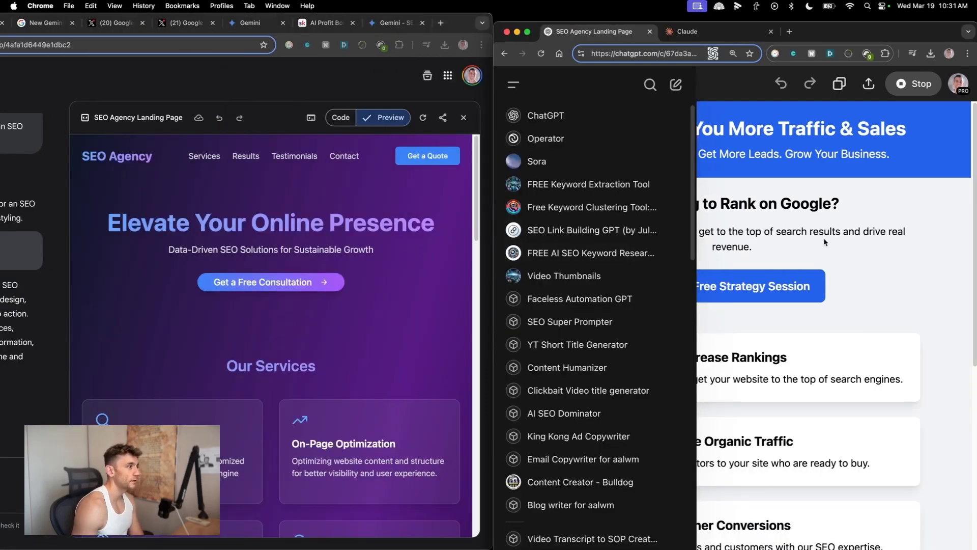
left_click_drag(839, 36, 704, 40)
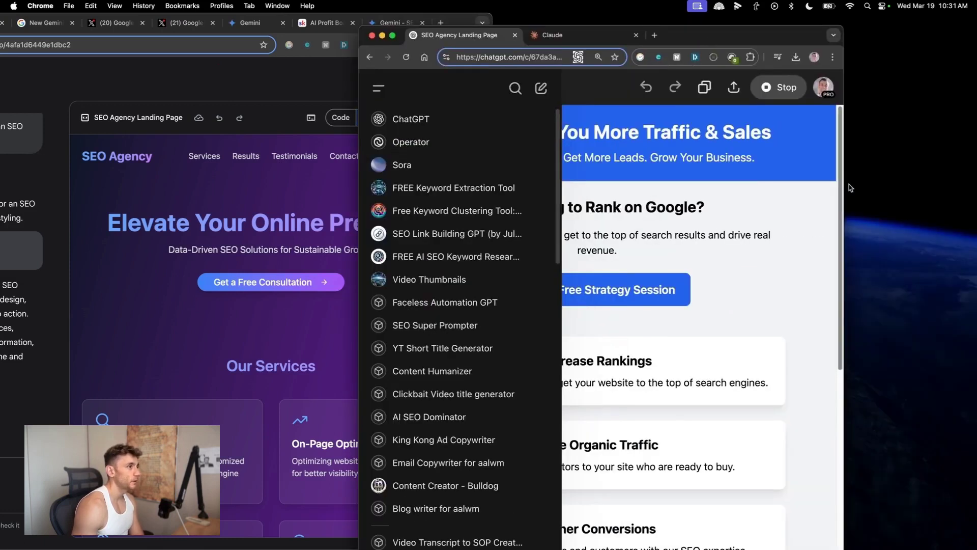
left_click_drag(857, 190, 973, 189)
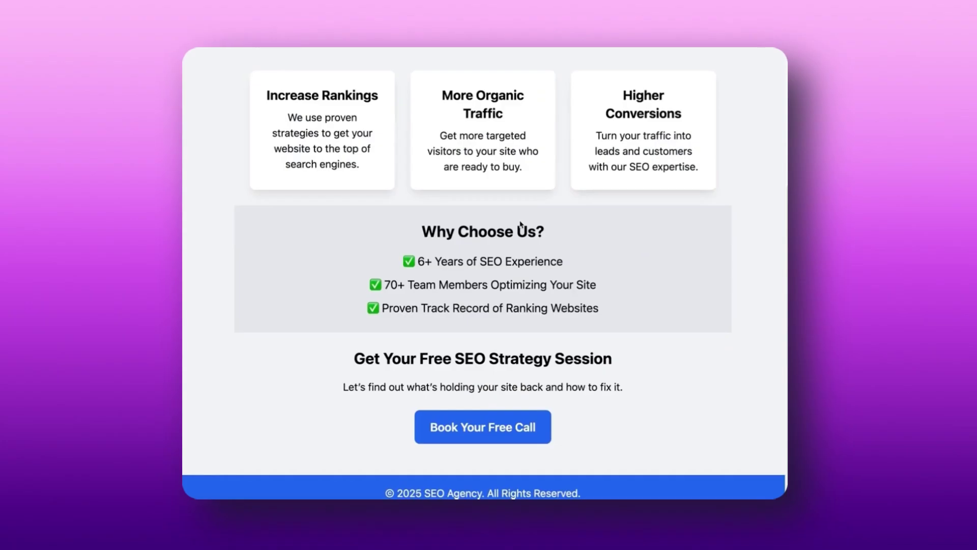
Review the ChatGPT landing page preview, from its headline and benefit cards to the Why Choose Us section
scroll(512, 224, "up", 5)
left_click_drag(290, 59, 306, 120)
left_click(288, 139)
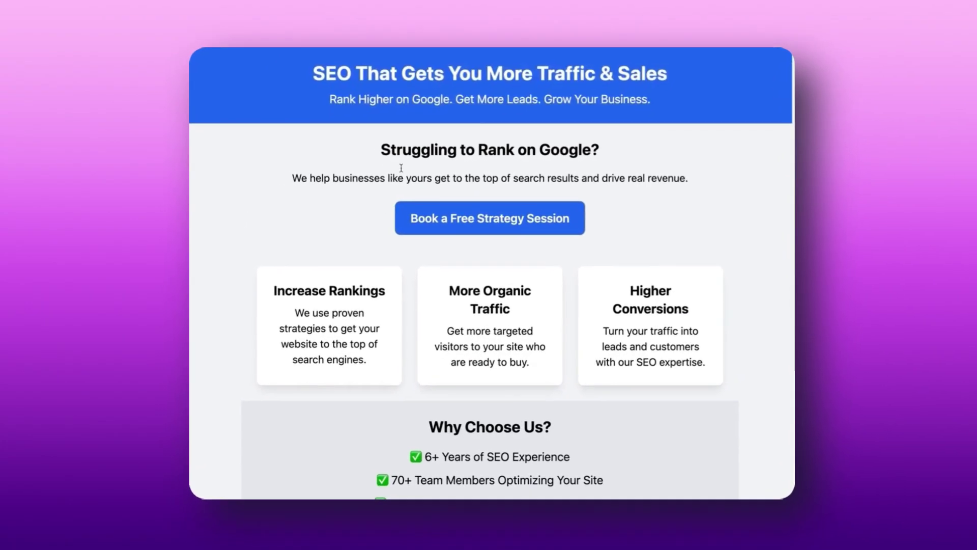
scroll(435, 215, "down", 2)
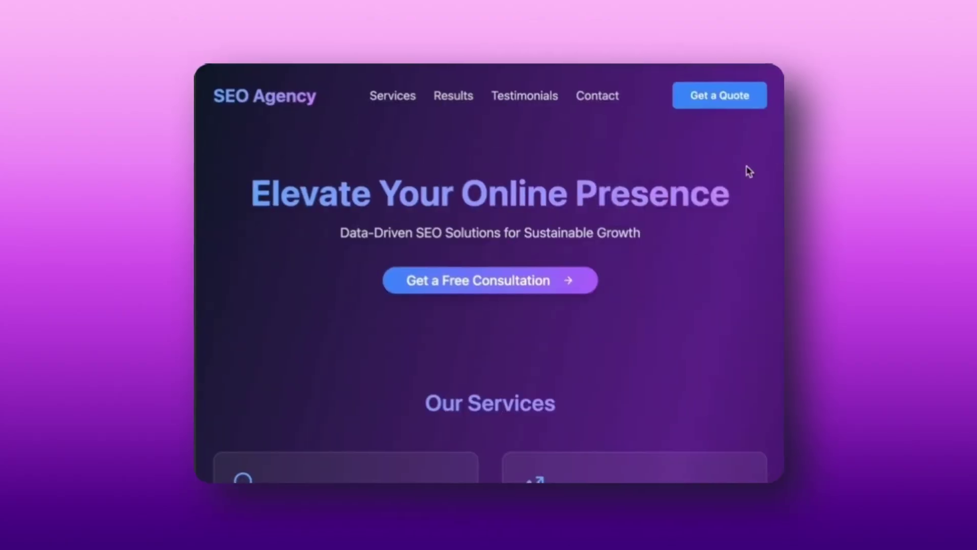
Review the Gemini landing page down to its contact form, highlight its results cards and shrink the ChatGPT window to uncover them
scroll(737, 327, "down", 15)
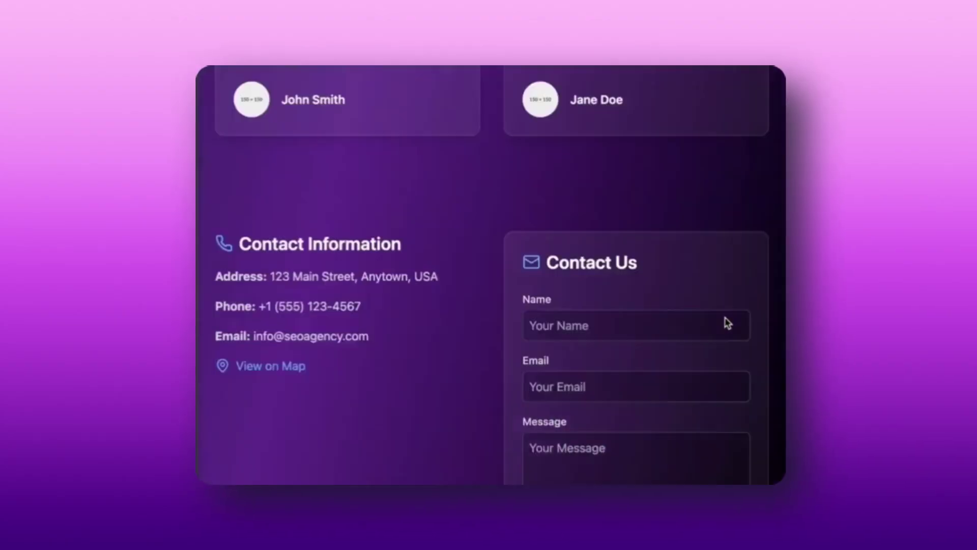
scroll(728, 323, "up", 15)
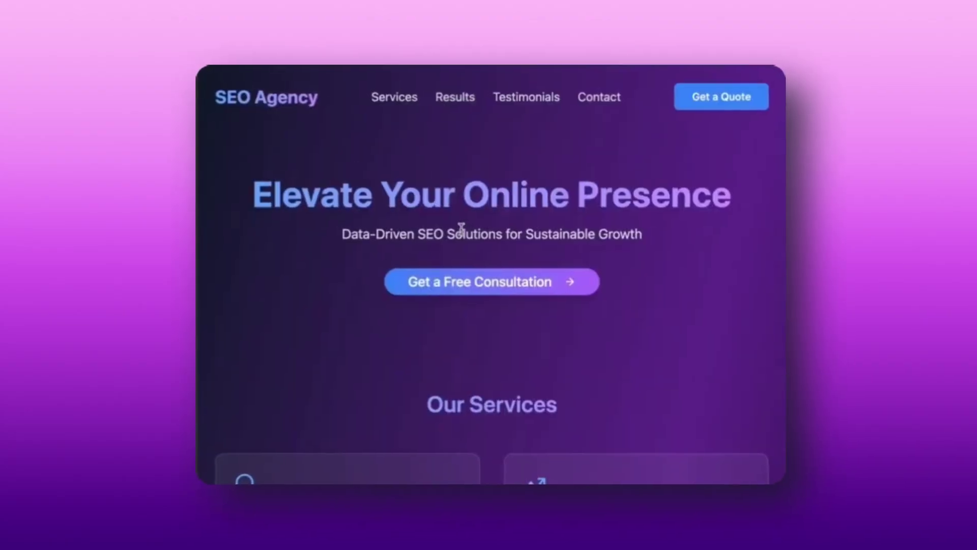
scroll(458, 244, "down", 10)
left_click_drag(236, 305, 695, 359)
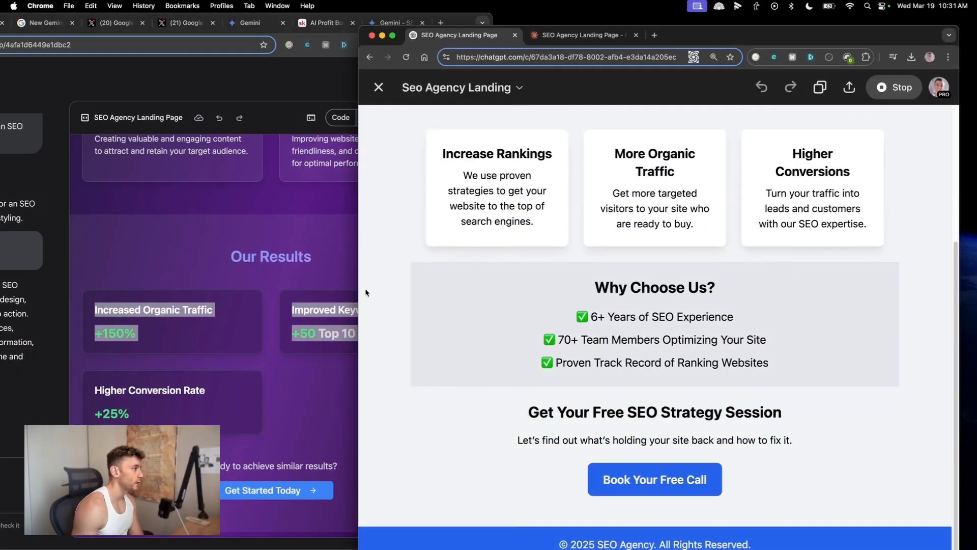
left_click_drag(358, 290, 511, 290)
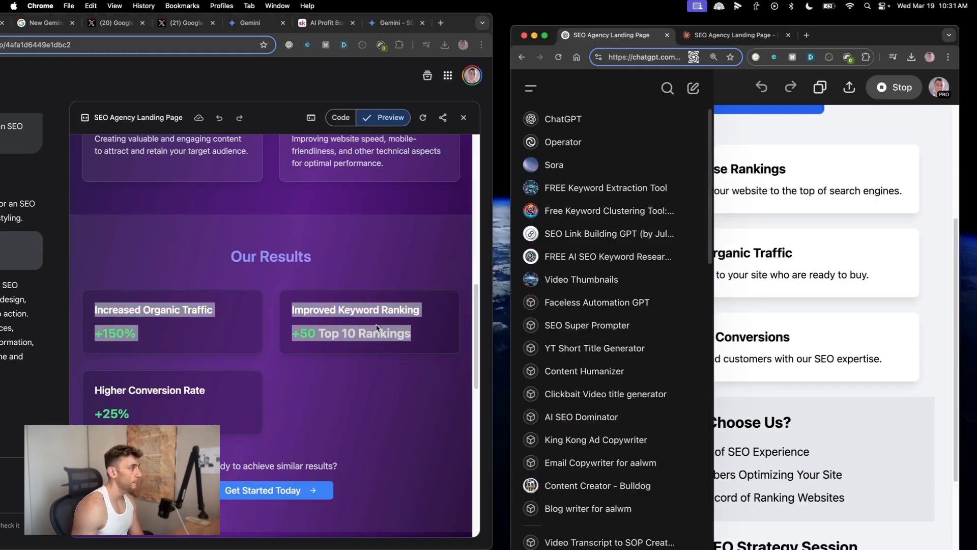
scroll(333, 279, "up", 2)
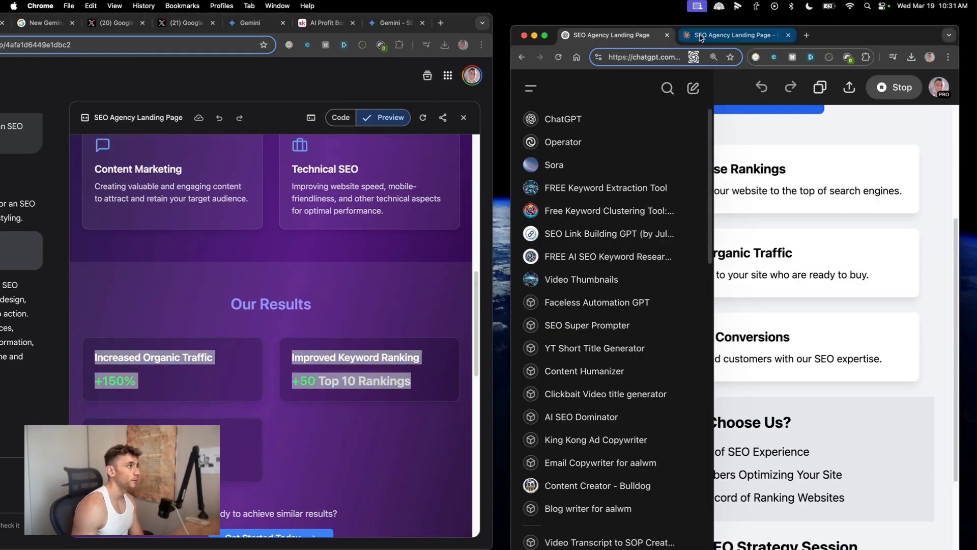
Switch to Claude and examine its RankRise landing page preview, from the hero and statistics to the SEO process section
left_click(701, 36)
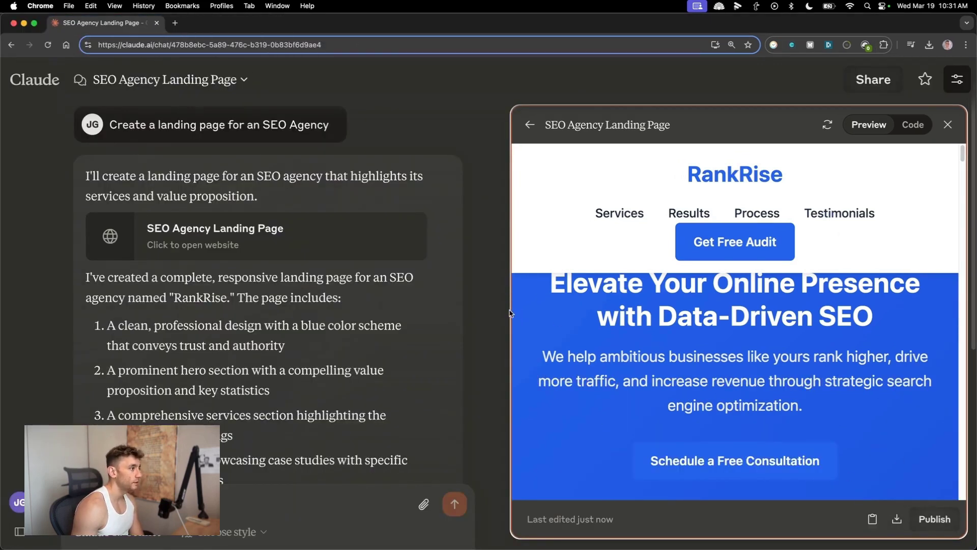
left_click_drag(541, 192, 591, 262)
left_click(591, 262)
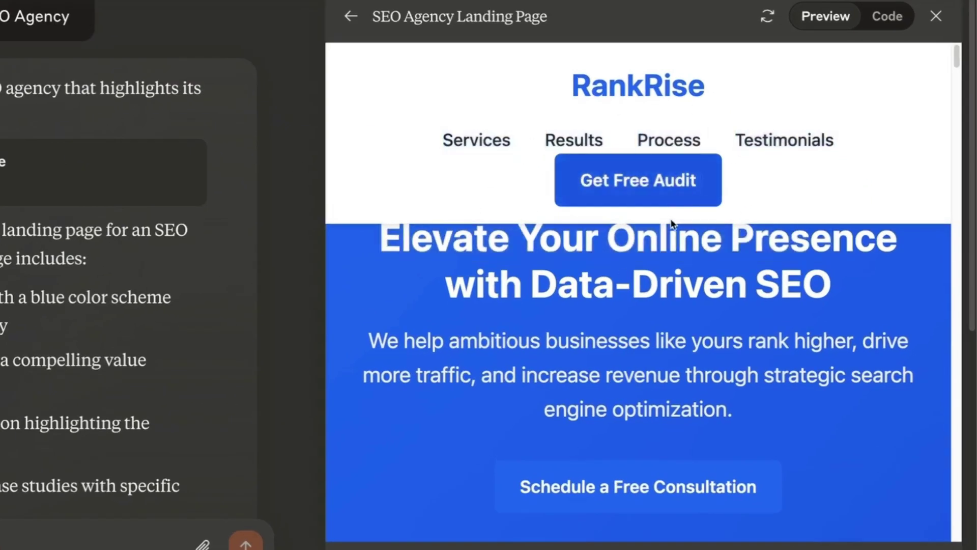
scroll(672, 224, "down", 15)
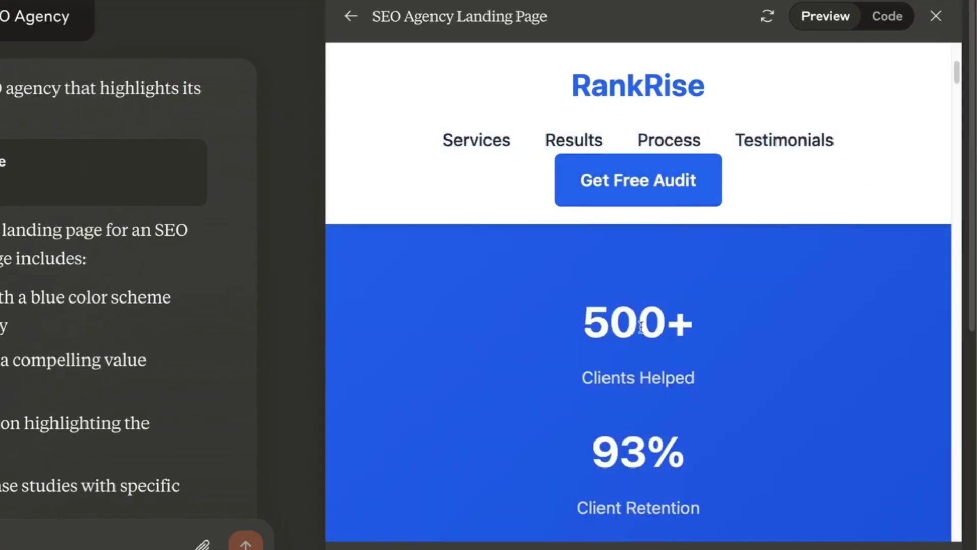
scroll(629, 386, "down", 15)
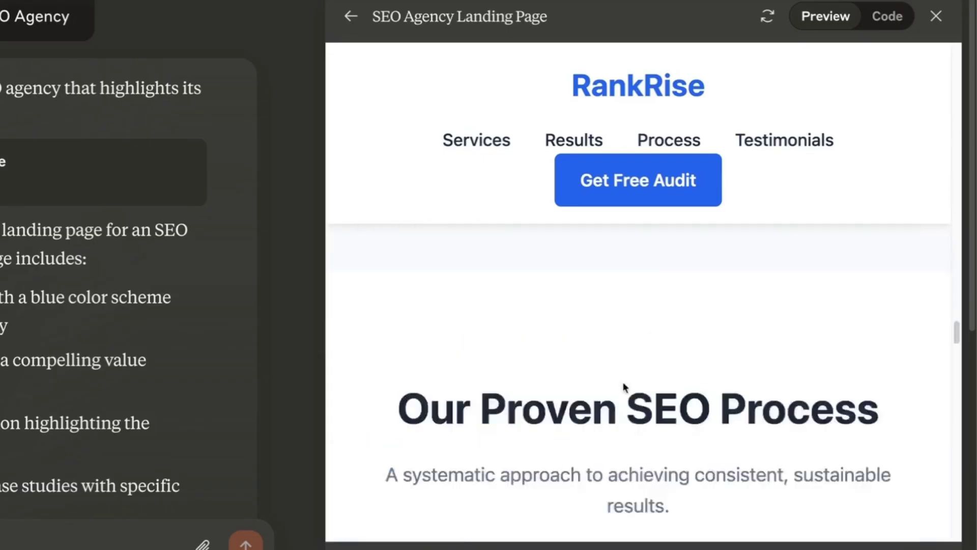
scroll(663, 467, "up", 20)
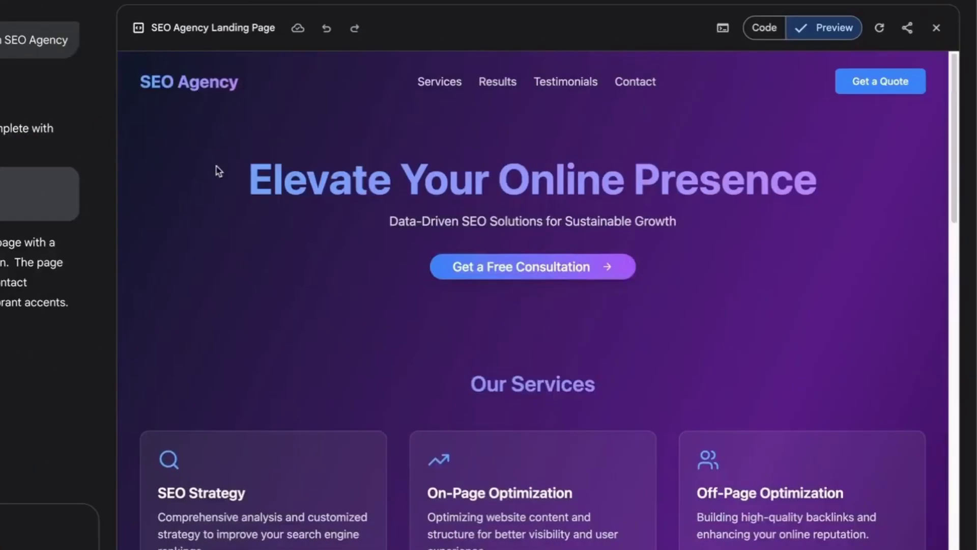
Examine the Gemini landing page again at full width, from its hero headline to the contact section
left_click_drag(219, 173, 773, 196)
left_click(830, 262)
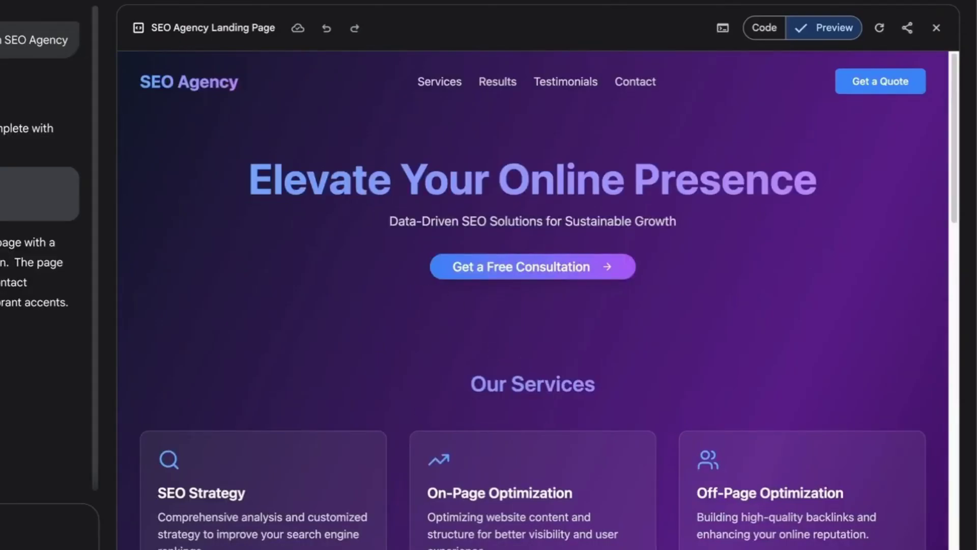
scroll(303, 328, "down", 10)
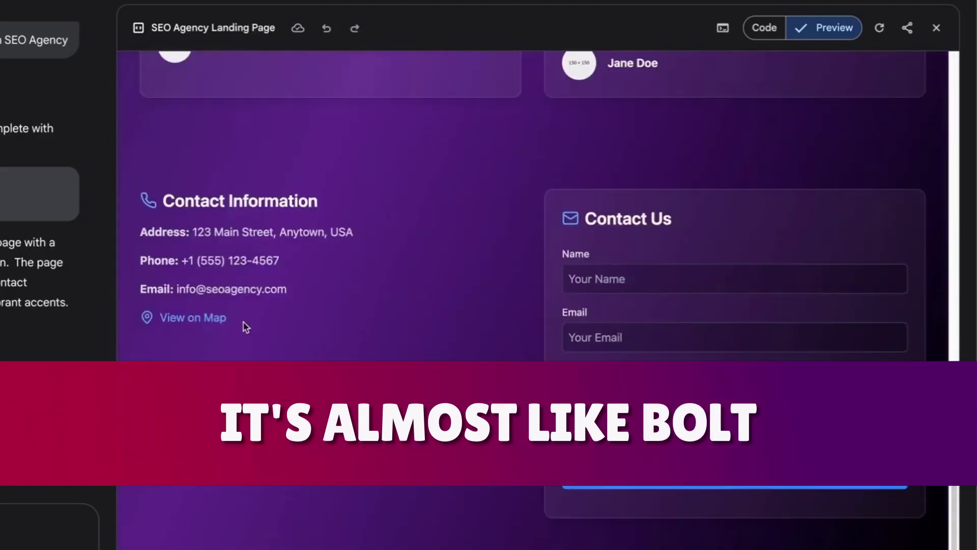
scroll(265, 239, "up", 10)
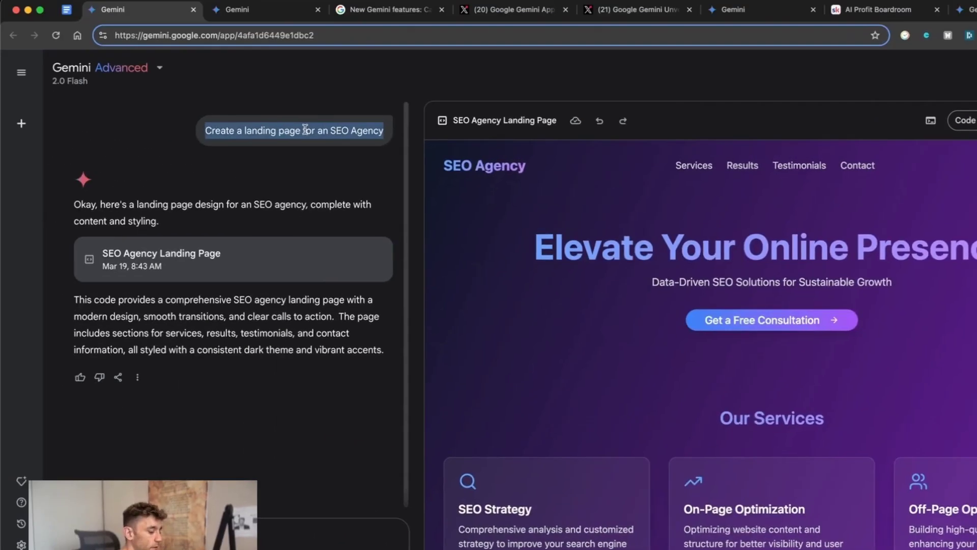
Open bolt.new in a new browser tab
key("ctrl+t")
type("bno")
key("BackSpace")
key("BackSpace")
key("BackSpace")
type("bolt.new")
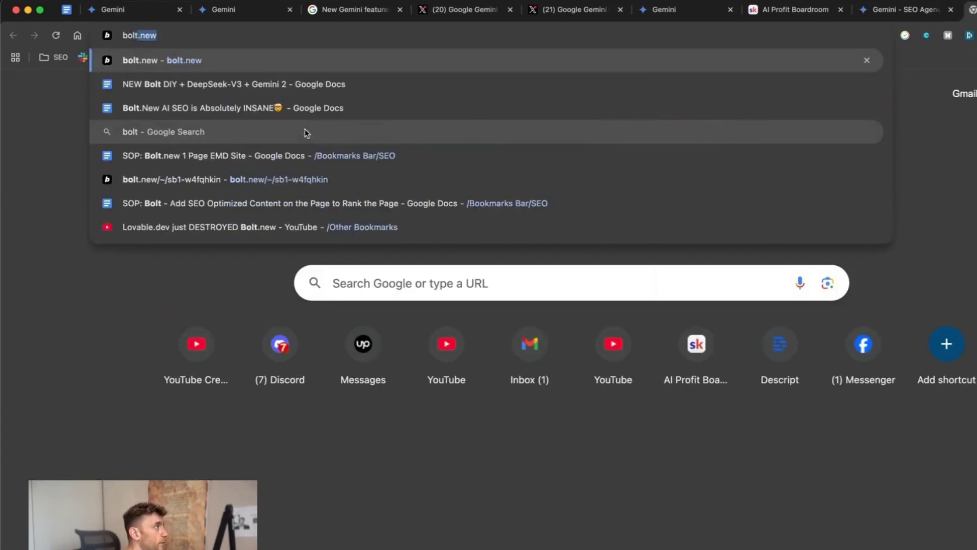
key("Return")
Place the Gemini landing page tab beside the Bolt tab and submit "Create a landing page for an SEO Agency" to Bolt
left_click_drag(131, 11, 911, 21)
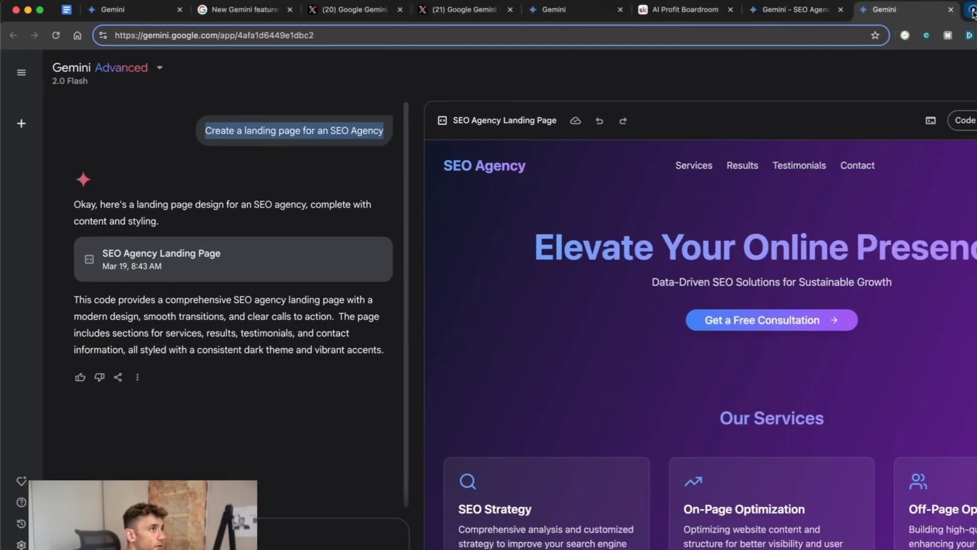
left_click(974, 11)
type("Create a landing page for an SEO Agency")
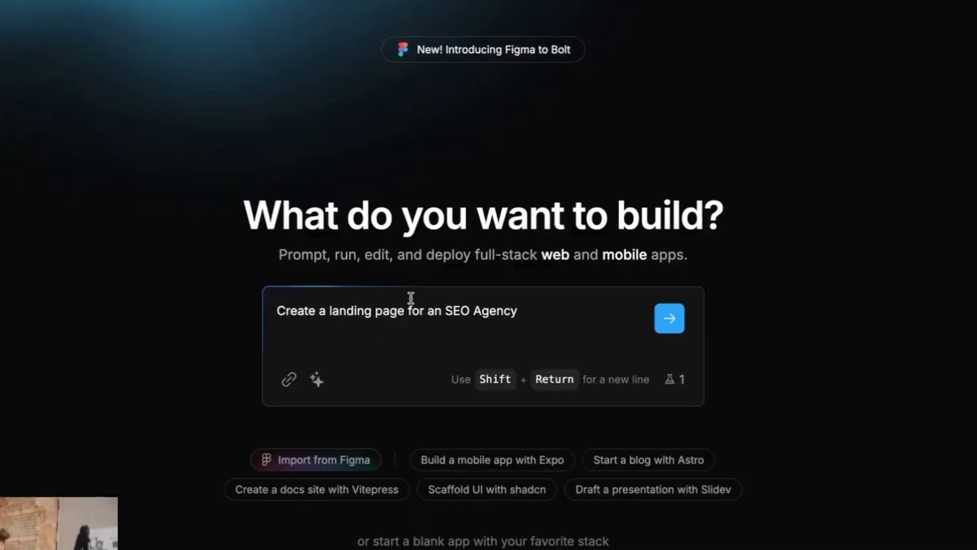
key("Return")
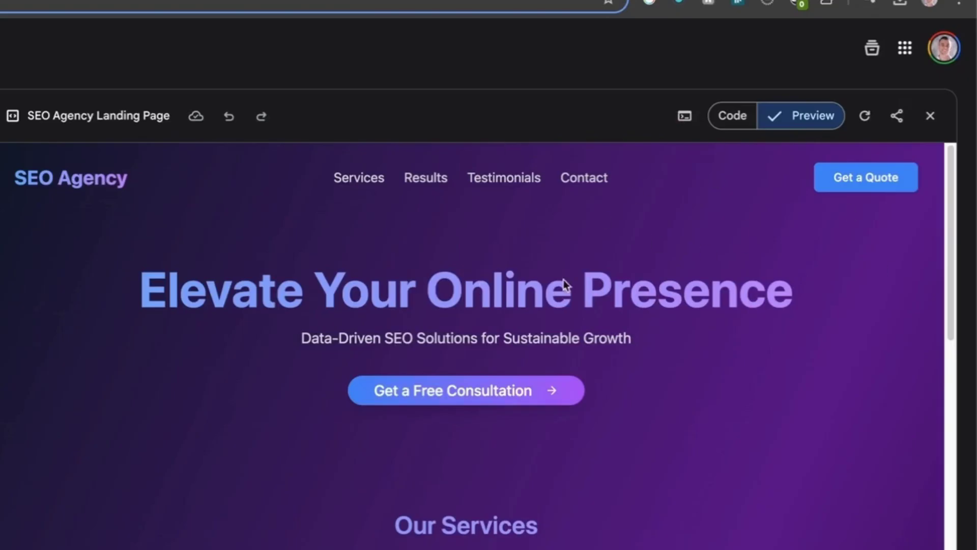
Check the Gemini landing page preview once more and open a new Gemini chat in another browser tab
scroll(530, 515, "down", 15)
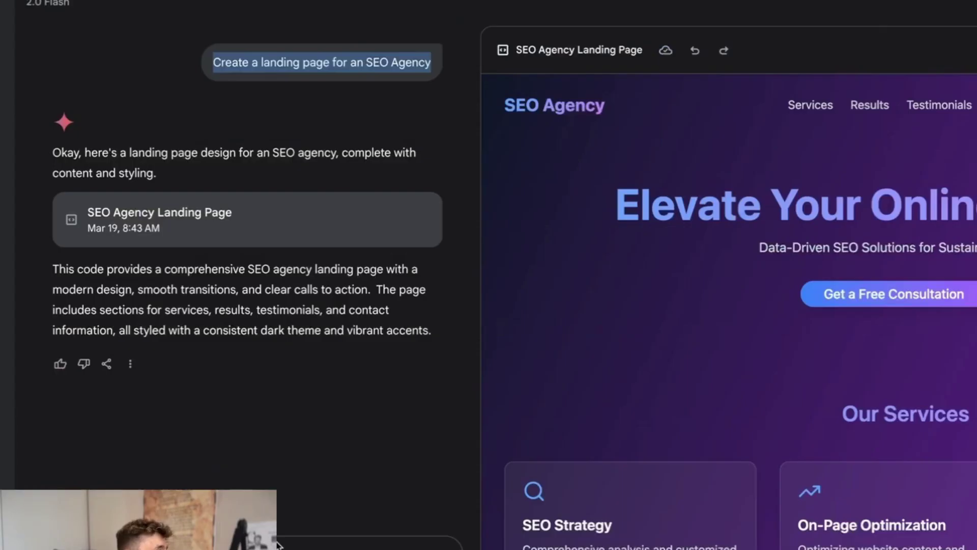
left_click(277, 545)
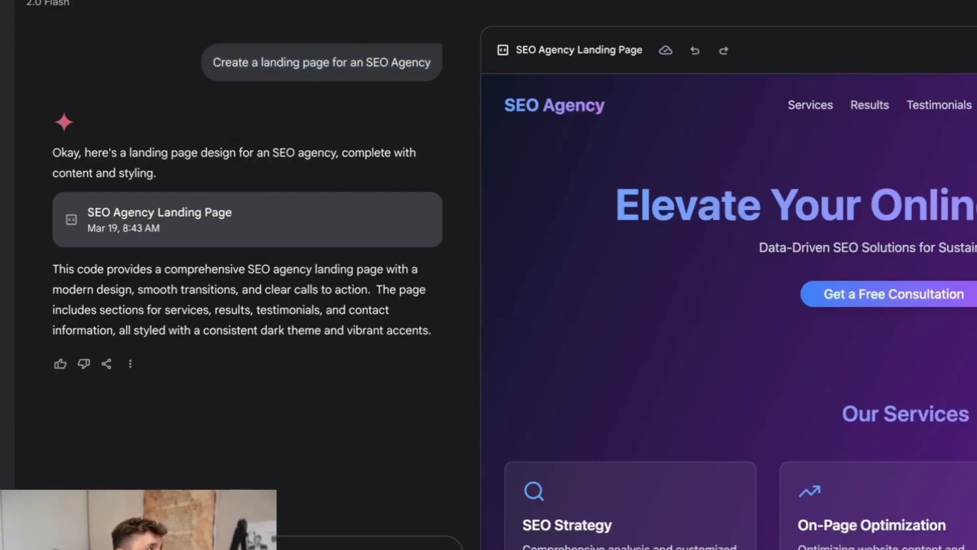
key("super+t")
type("gemini.")
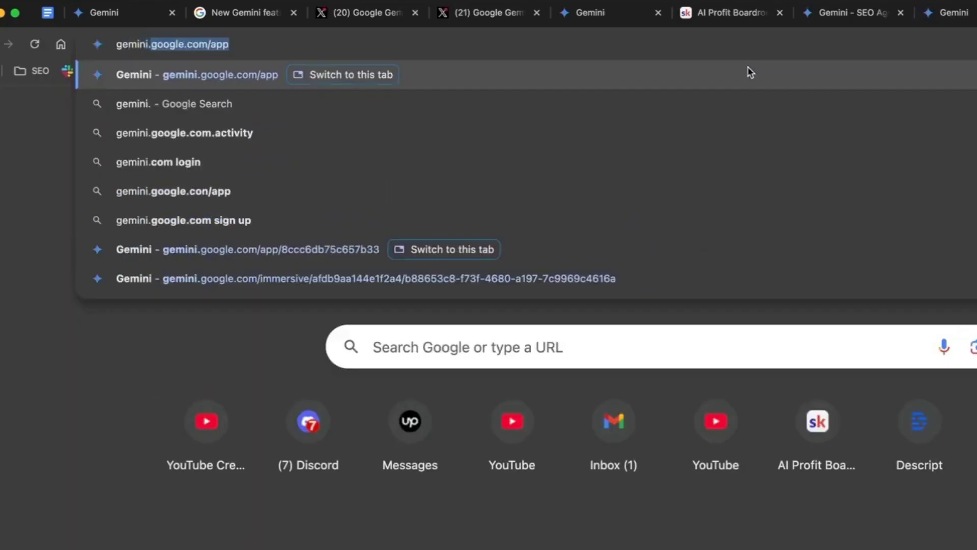
key("Return")
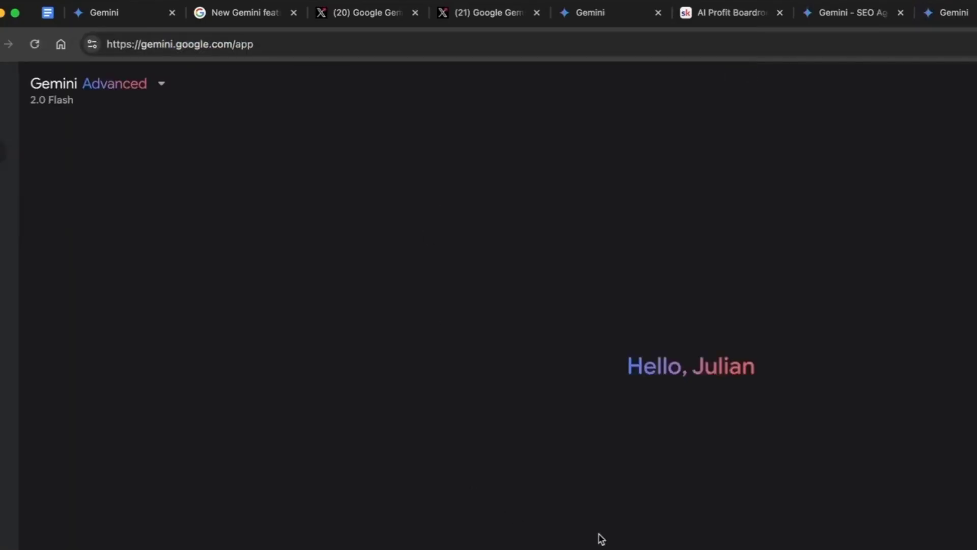
With Canvas enabled, submit "Run a self playing snake game" to Gemini and open the preview of the generated game
left_click(387, 493)
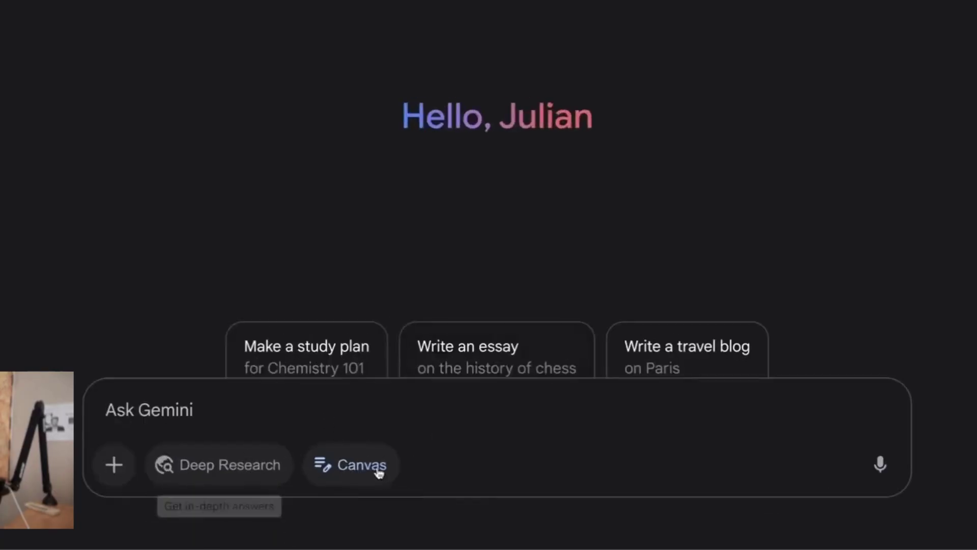
type("Run a self playing snake")
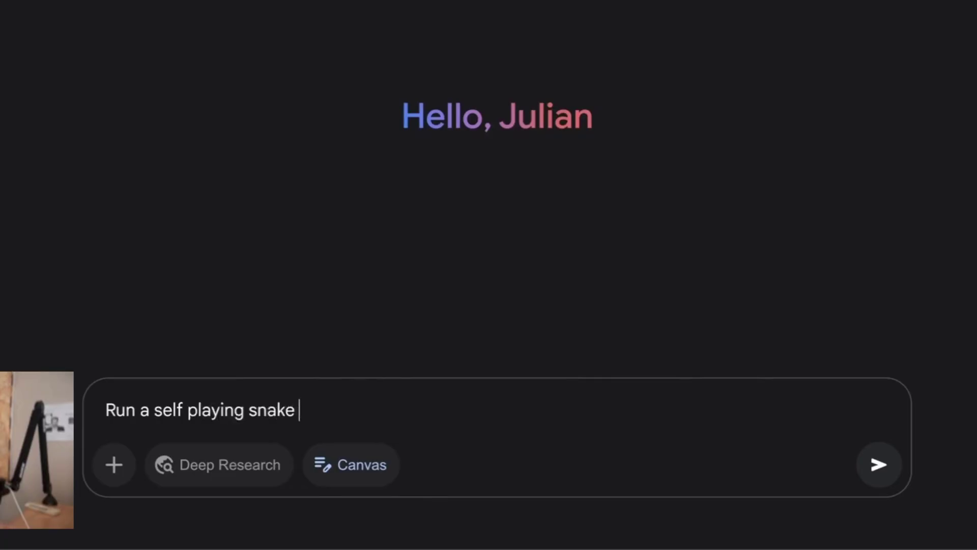
key("Return")
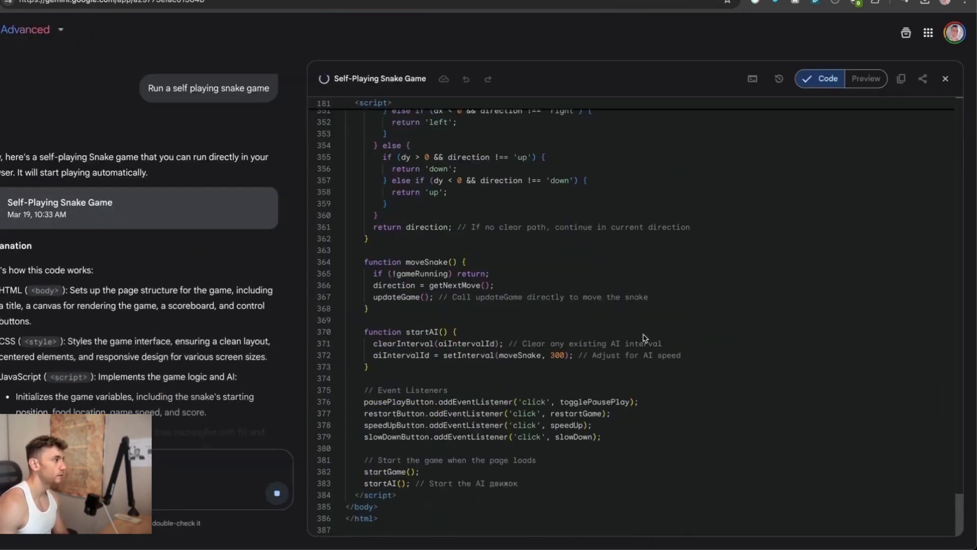
left_click(865, 82)
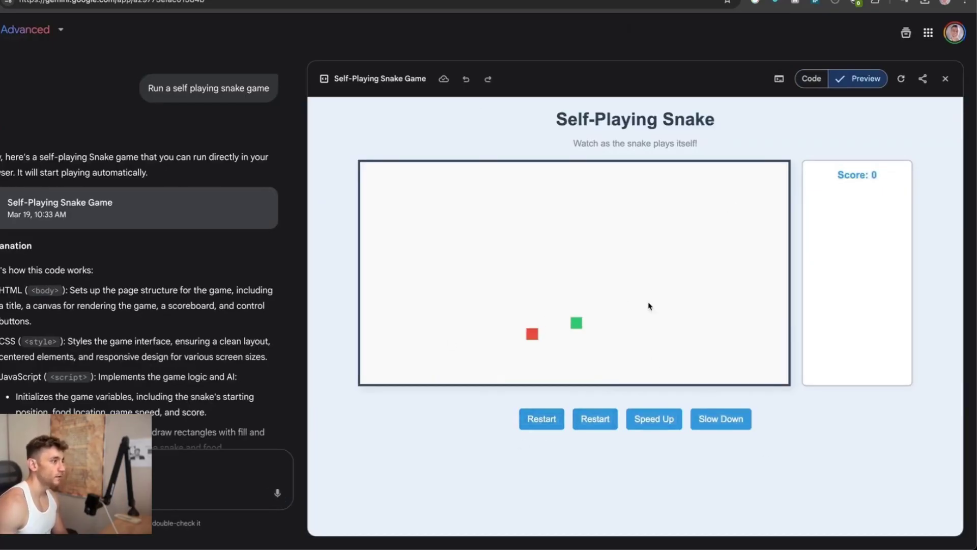
Test the self-playing snake game by restarting it several times in the preview
left_click(577, 424)
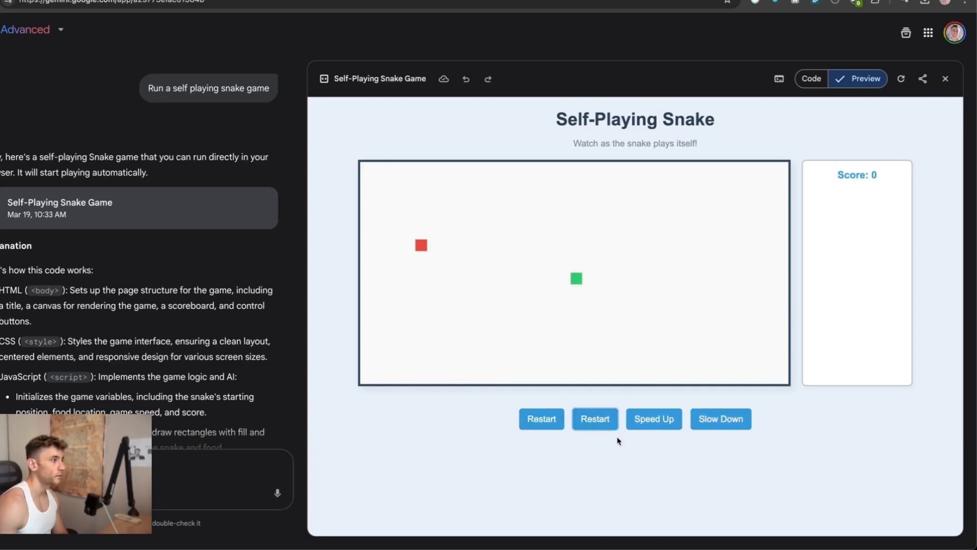
left_click(598, 421)
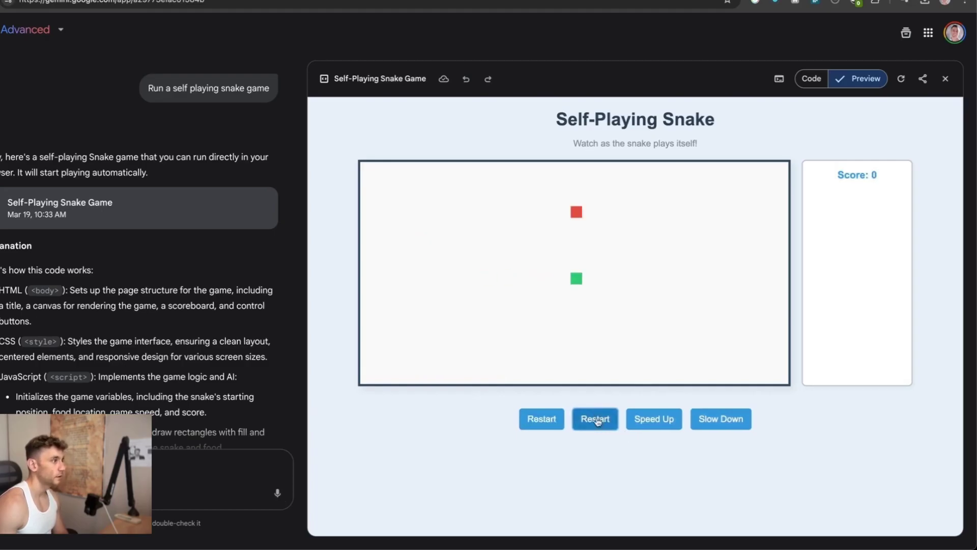
left_click(595, 421)
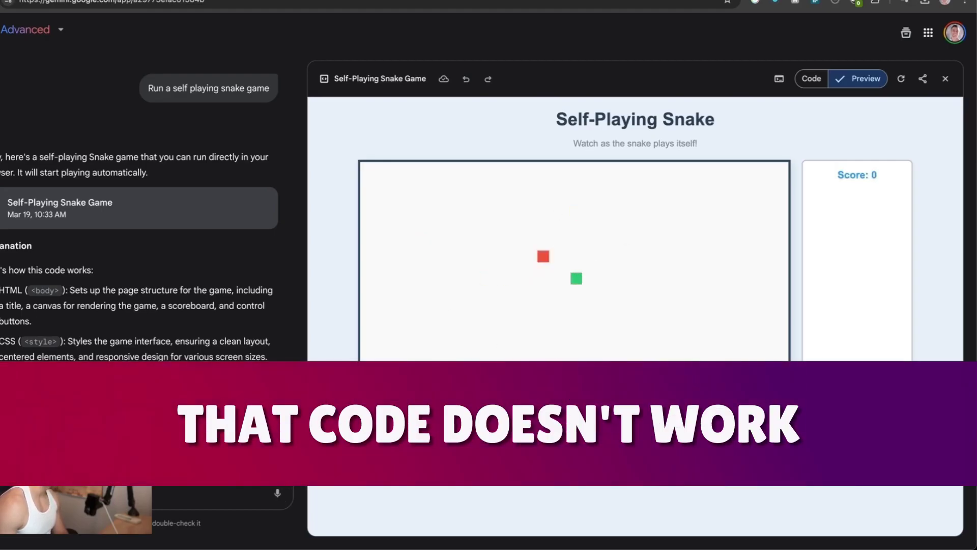
left_click(590, 421)
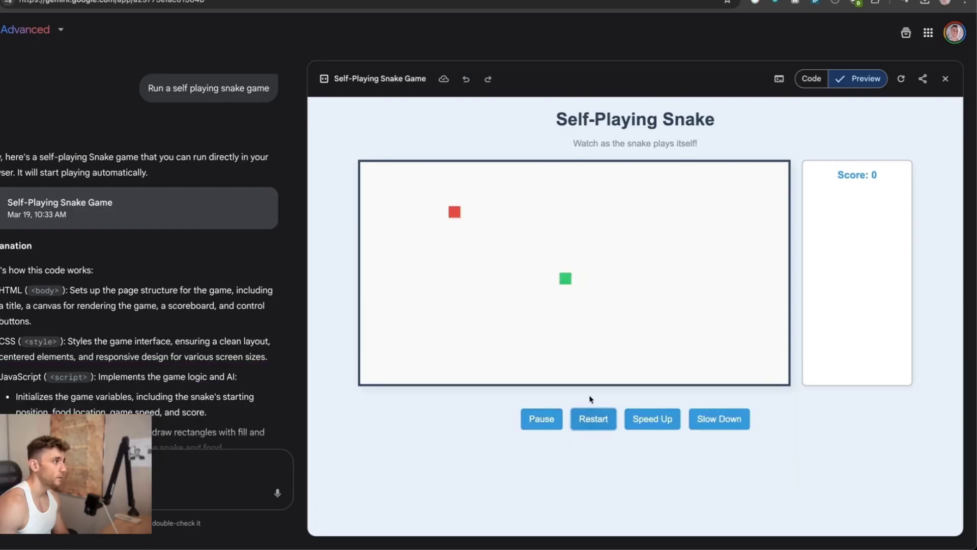
Open Bolt's SEO agency page preview in its own connected browser tab and place the Gemini landing page tab beside it
left_click_drag(563, 107, 811, 494)
left_click(770, 441)
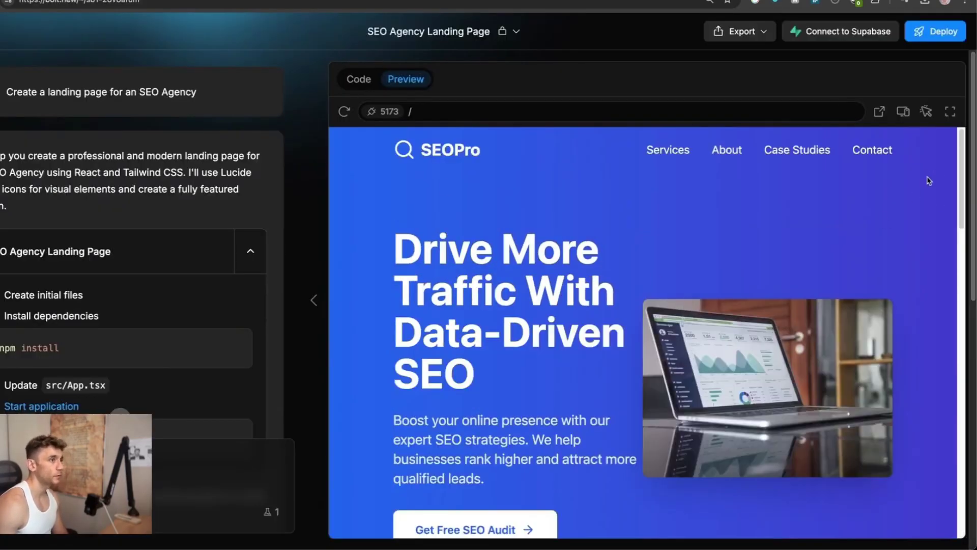
left_click(880, 113)
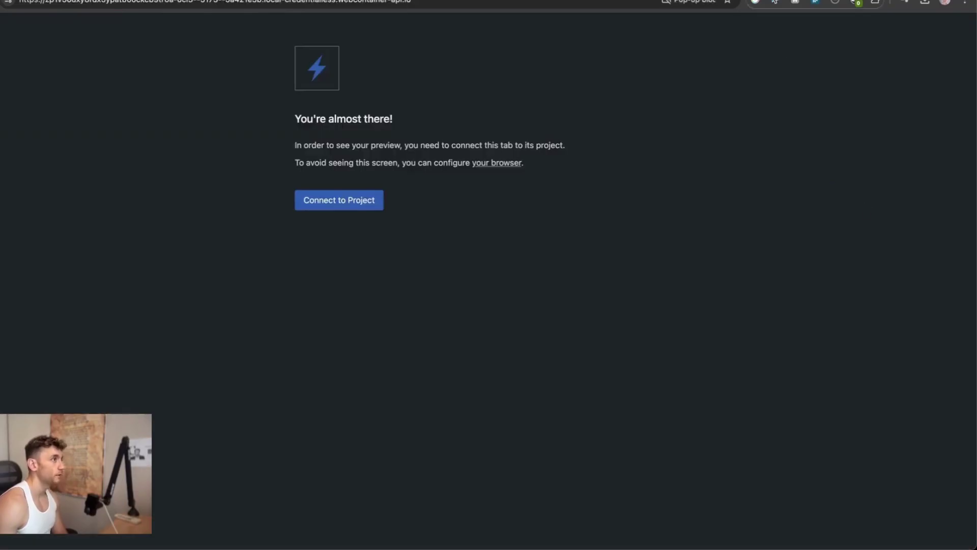
left_click(370, 199)
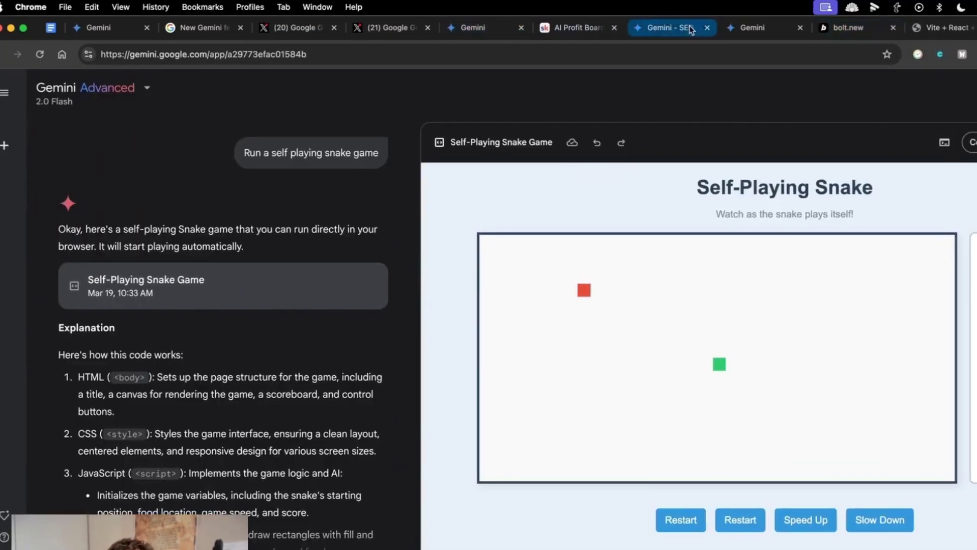
left_click_drag(652, 13, 814, 27)
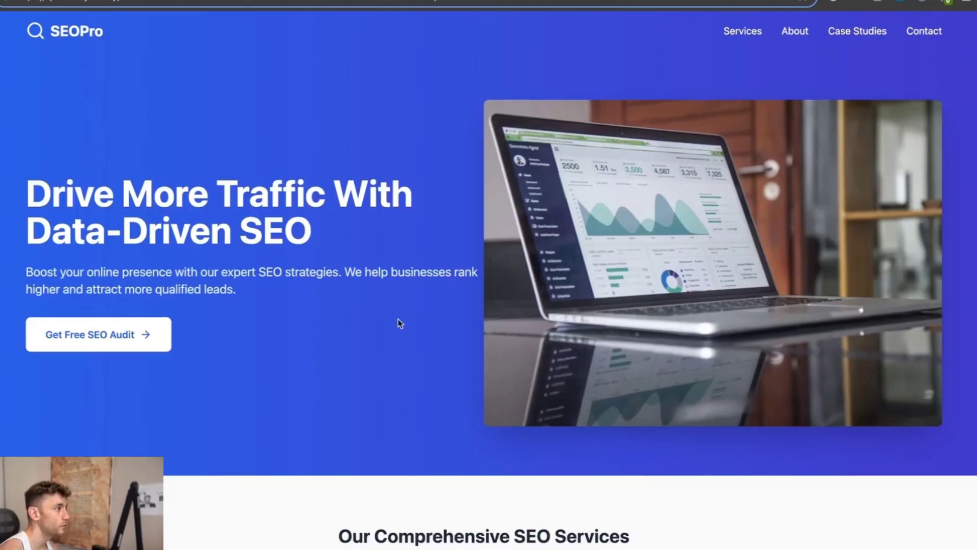
Examine Bolt's SEOPro landing page from the hero to the footer and return to the Gemini landing page
scroll(399, 315, "down", 10)
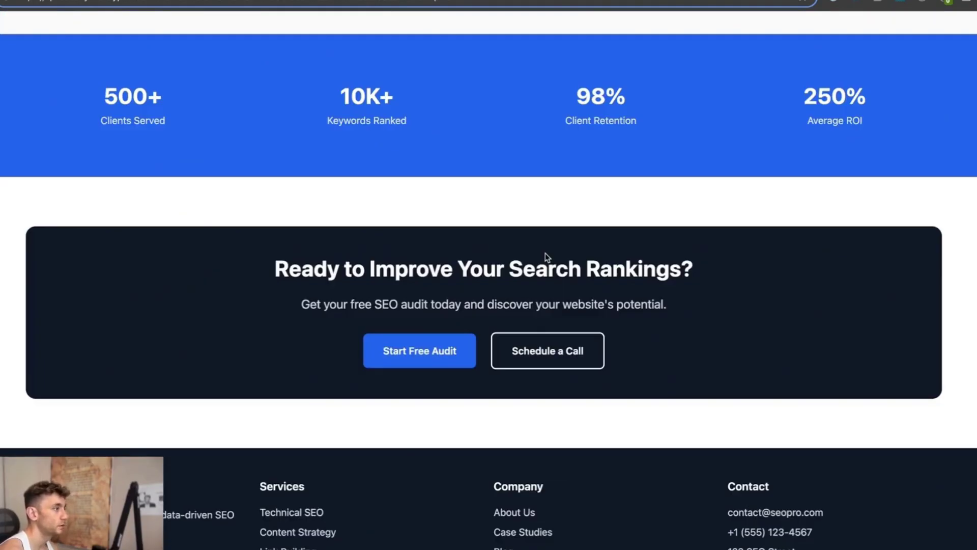
scroll(545, 252, "up", 12)
left_click_drag(34, 182, 385, 270)
left_click(416, 242)
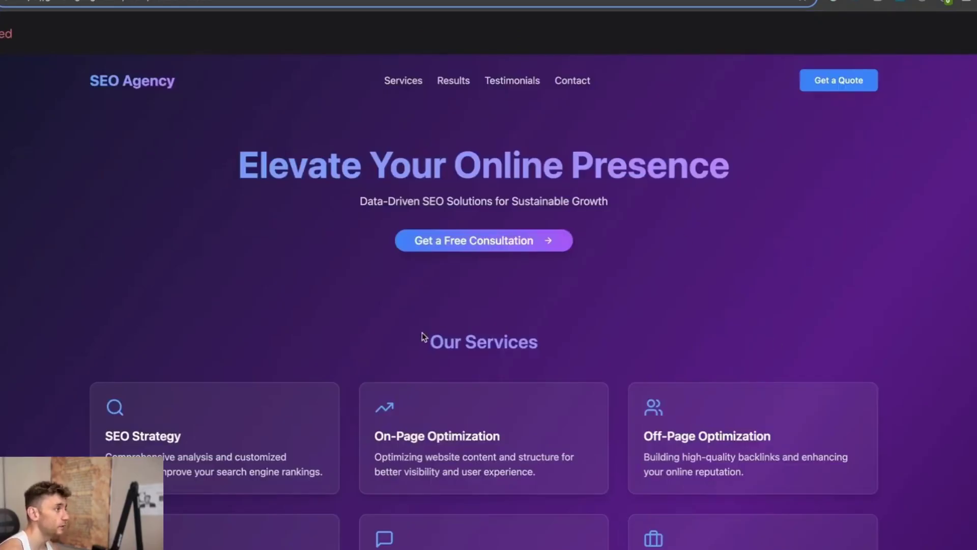
Examine the Gemini landing page's services, results, testimonials and contact form, ending back at its hero section
scroll(422, 336, "down", 20)
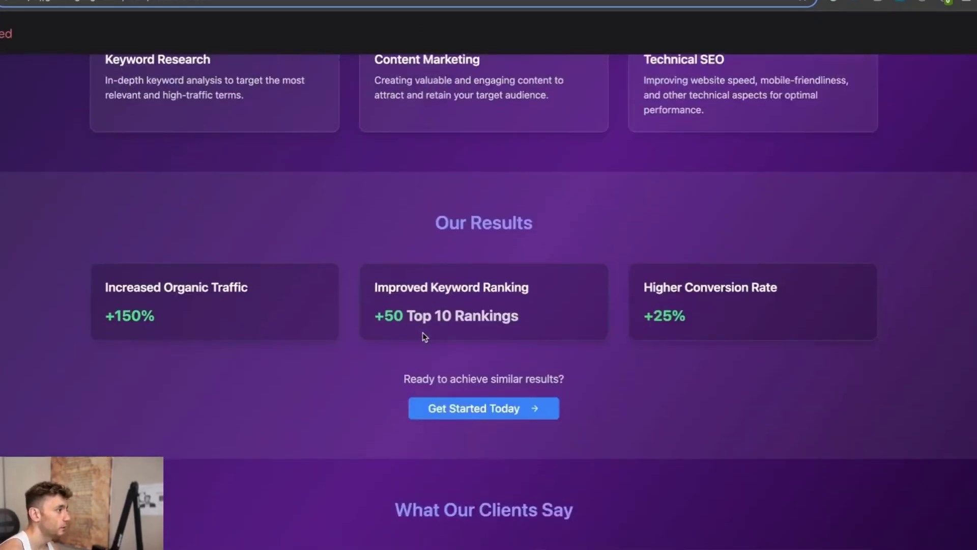
scroll(436, 353, "up", 5)
scroll(432, 342, "up", 5)
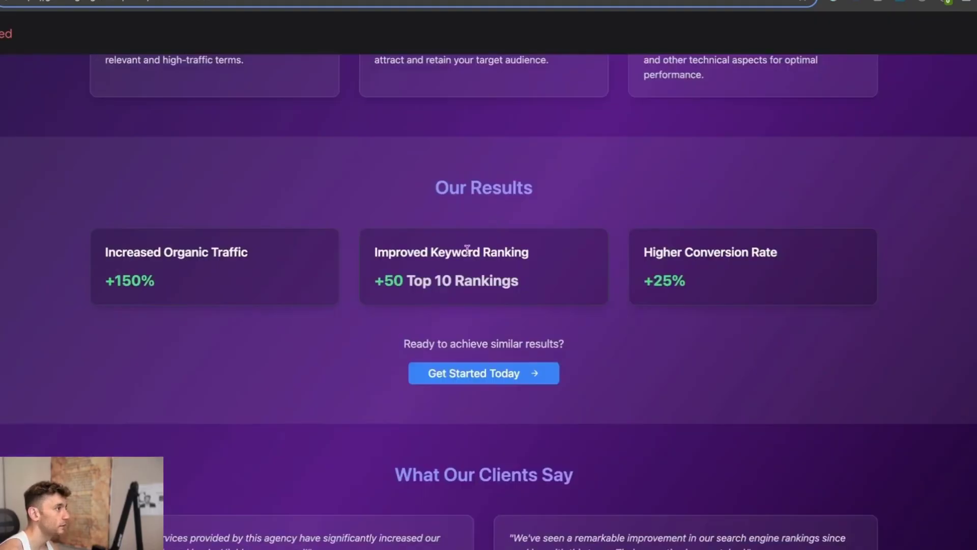
scroll(468, 386, "down", 4)
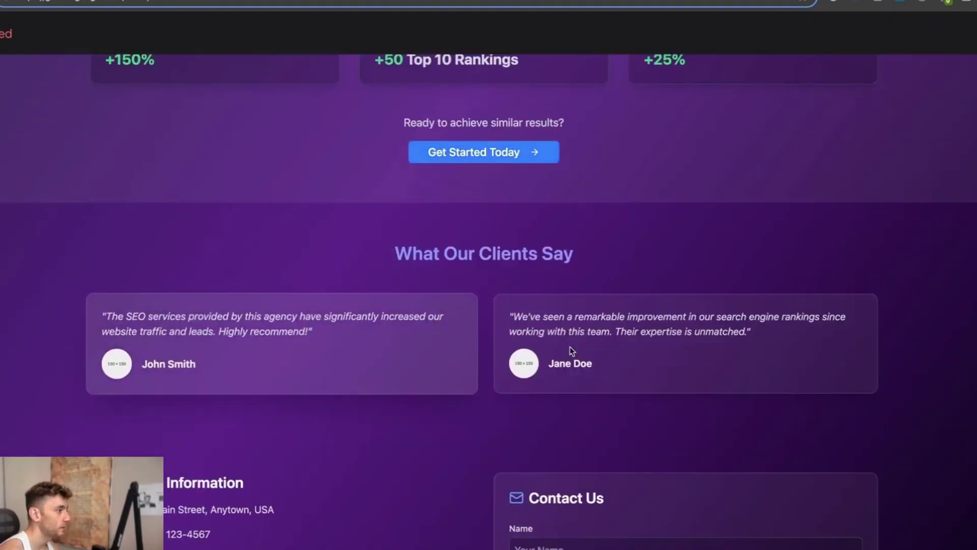
scroll(351, 403, "down", 5)
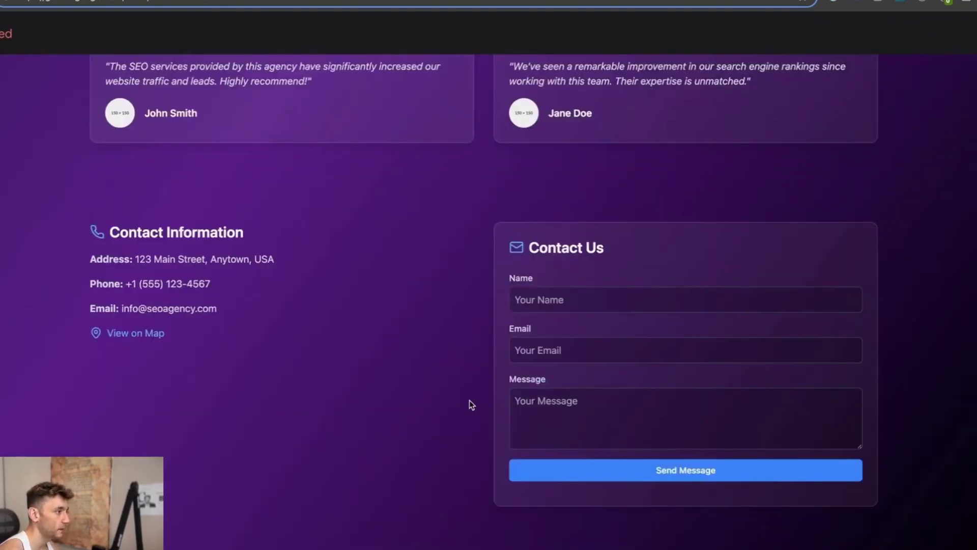
scroll(471, 402, "down", 1)
scroll(302, 363, "up", 15)
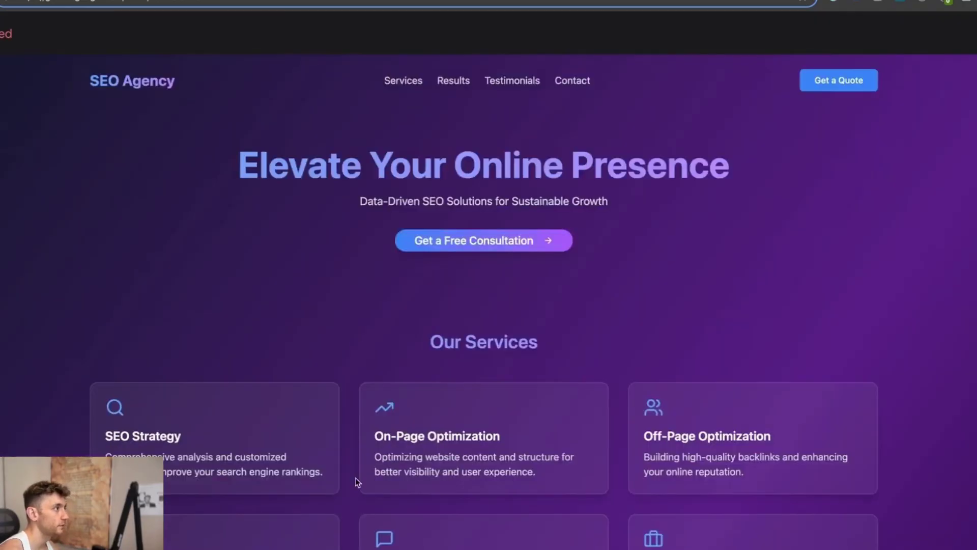
left_click_drag(160, 146, 925, 188)
left_click(847, 84)
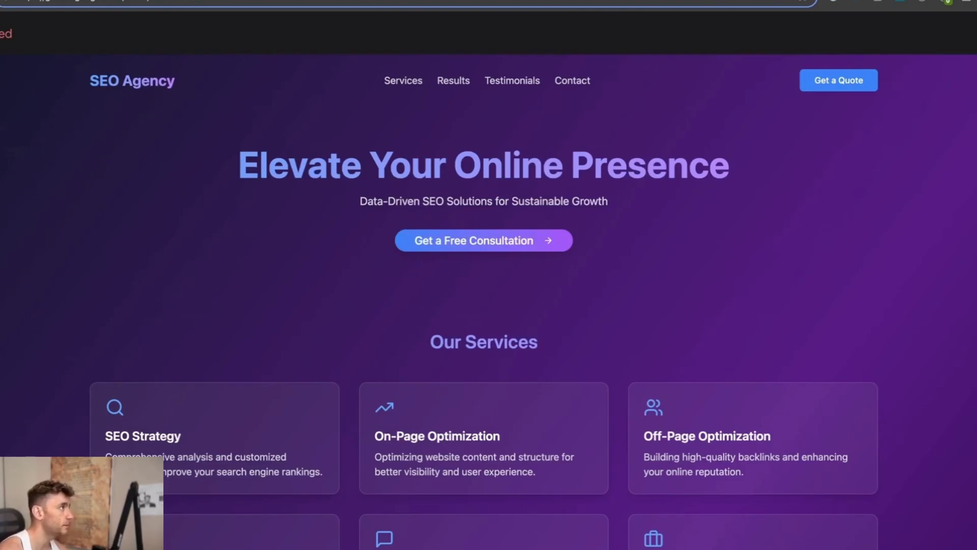
Check the Gemini landing page tab again and switch to the browser tab with the empty Gemini chat
key("ctrl+Tab")
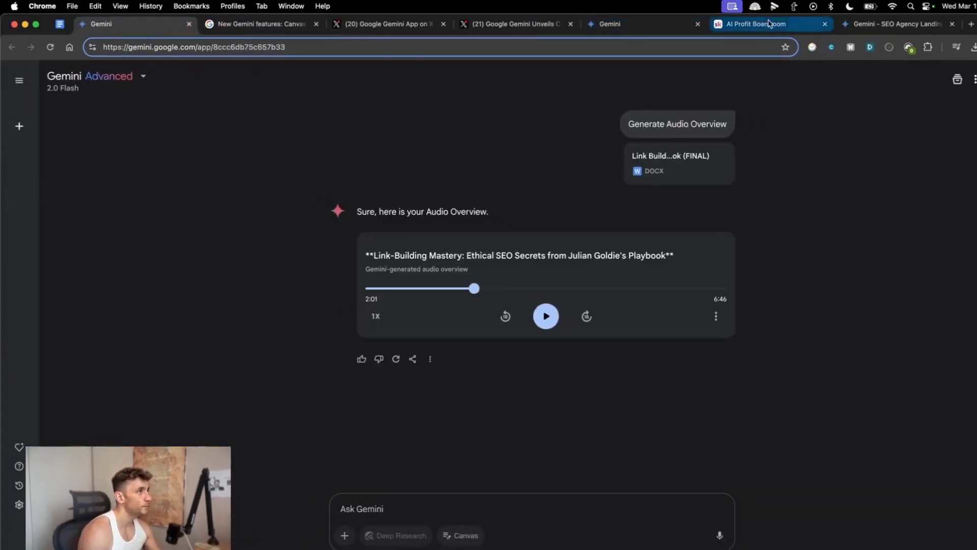
left_click(896, 24)
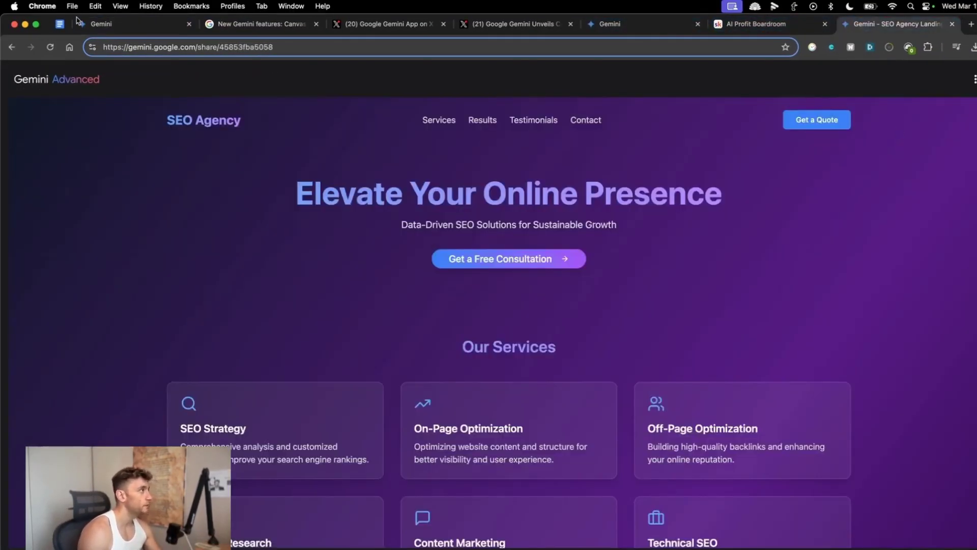
left_click(644, 24)
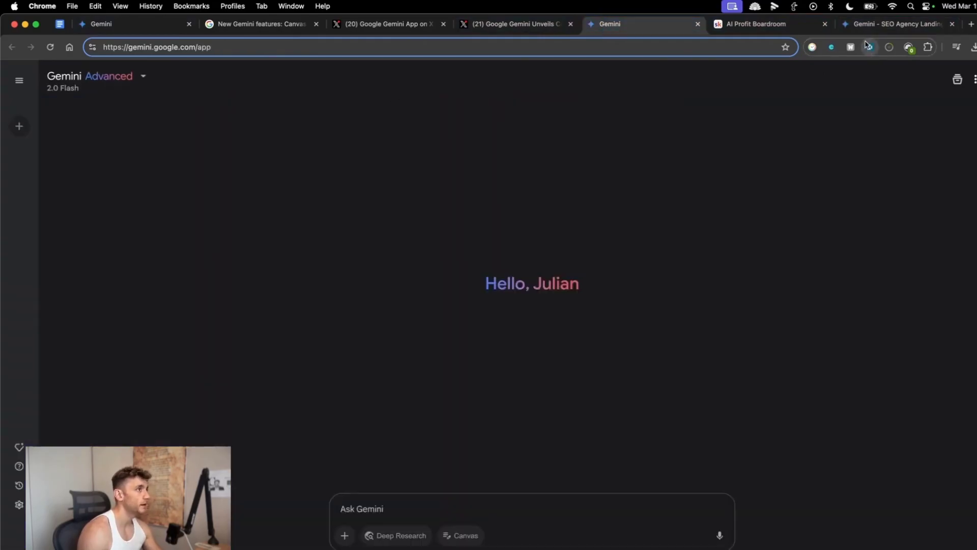
left_click(952, 24)
mouse_move(20, 124)
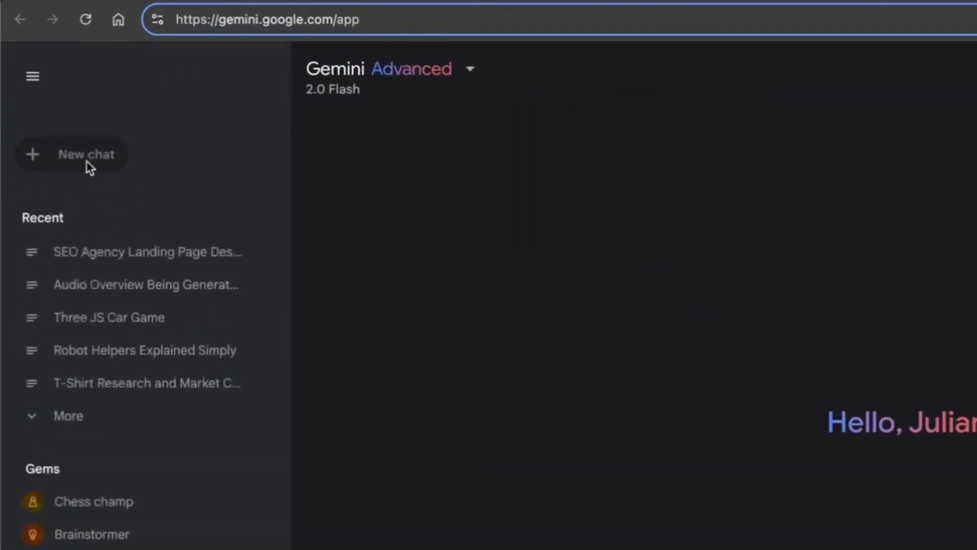
left_click(172, 478)
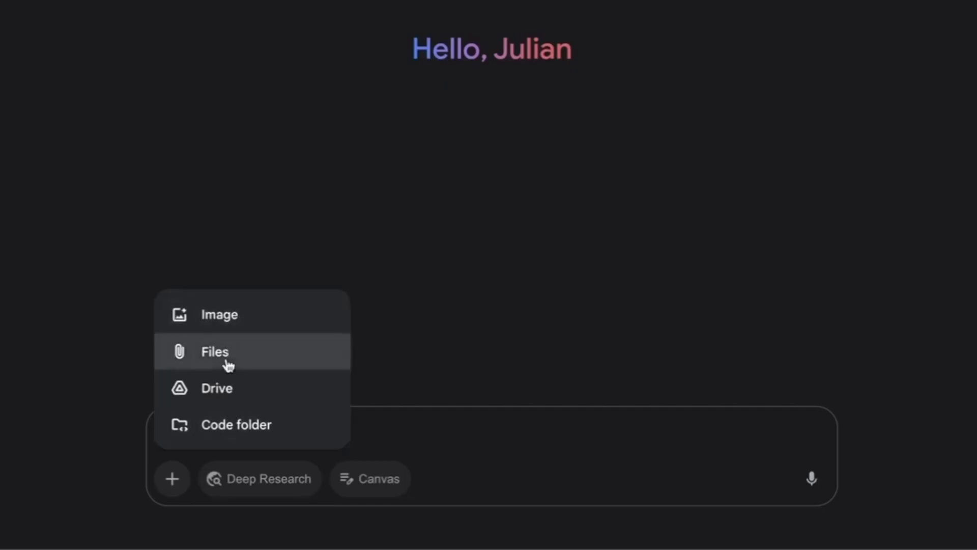
left_click(228, 365)
left_click(677, 246)
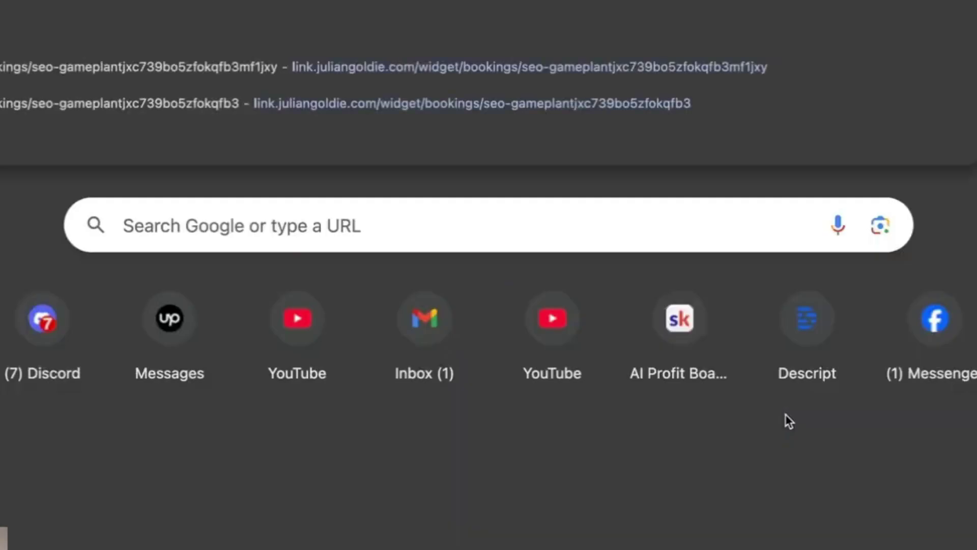
type("building mastery")
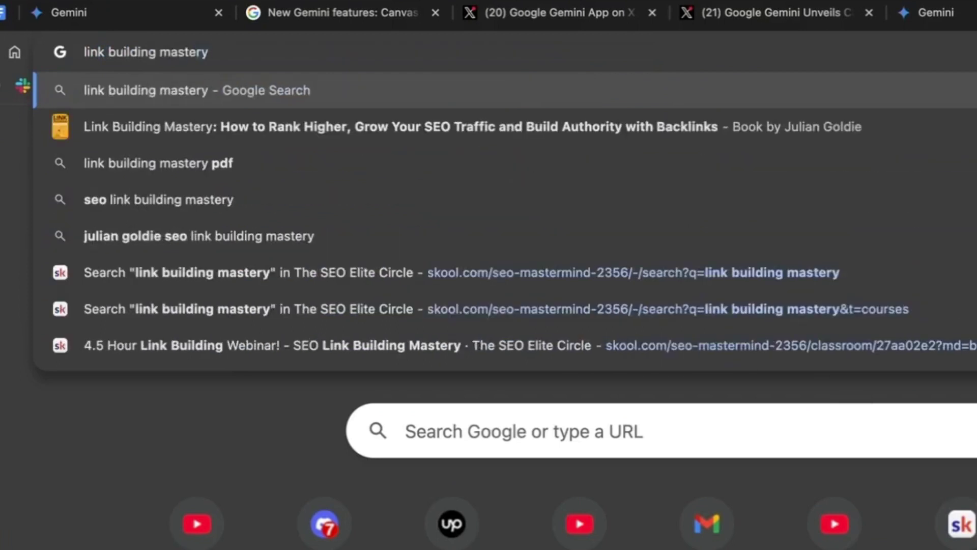
key("ctrl+shift+Tab")
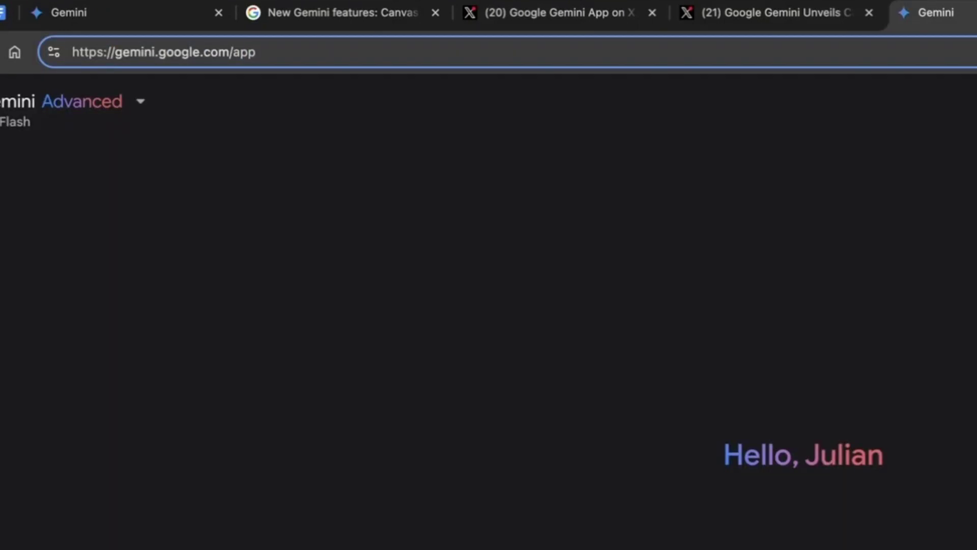
Attach the "Link Build...ok (FINAL)" document file to the empty Gemini chat's prompt
left_click(179, 476)
left_click(231, 362)
double_click(349, 98)
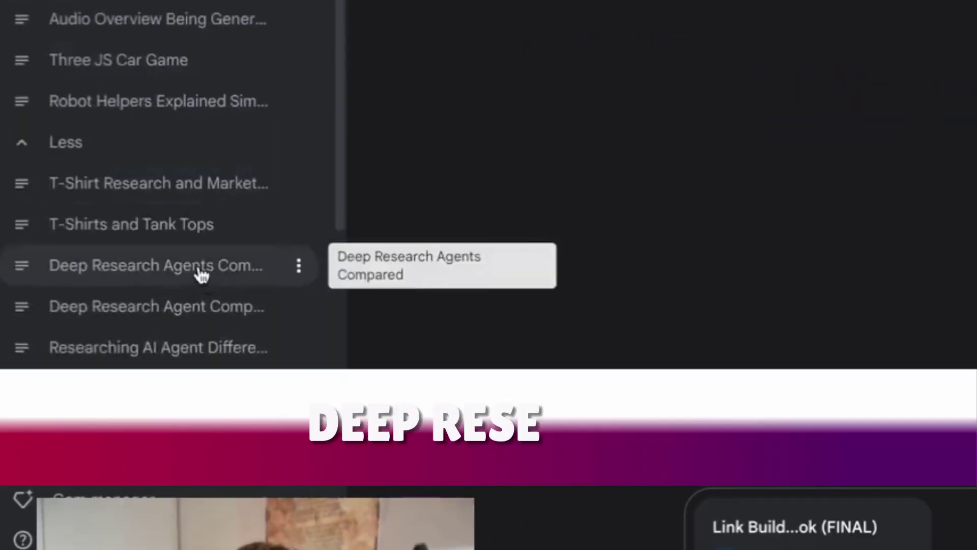
Open the past chats "Deep Research Agents Compared" and "Researching AI Agent Differe...", and read the latter's AI Research Agent Comparison report
left_click(196, 274)
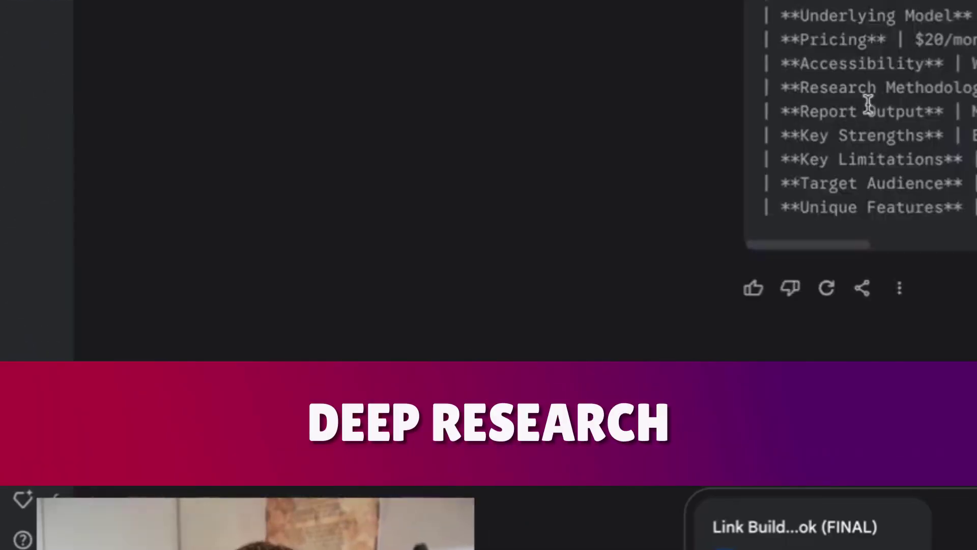
mouse_move(161, 222)
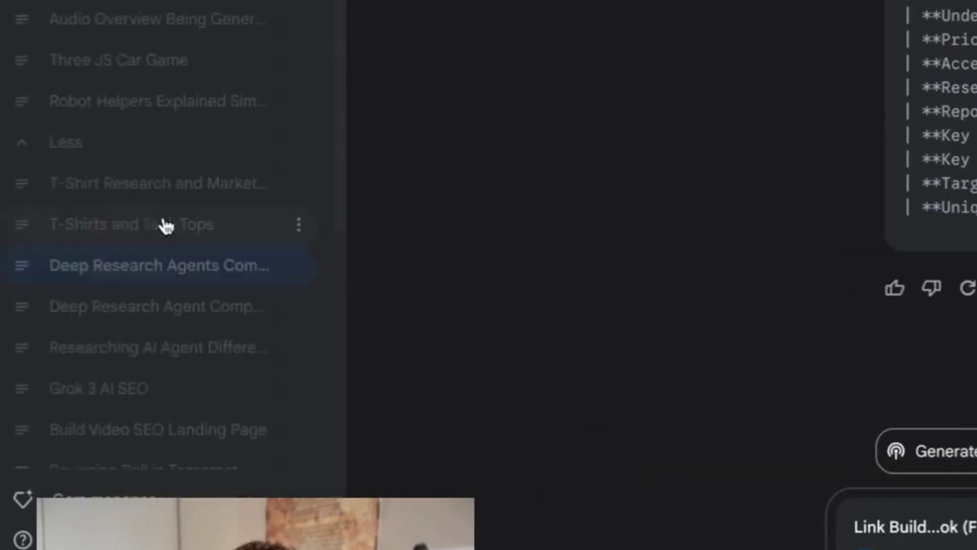
left_click(121, 345)
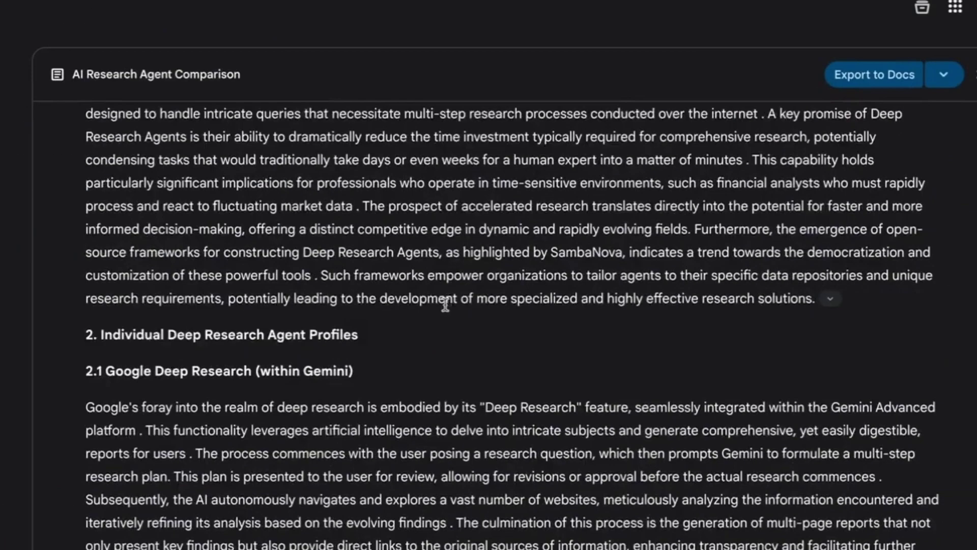
scroll(445, 304, "down", 15)
scroll(119, 211, "down", 7)
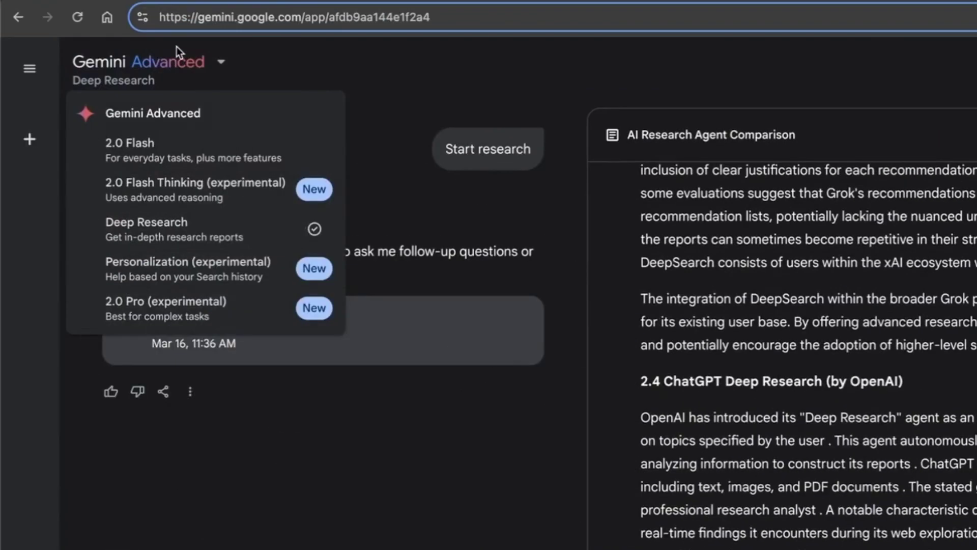
Look through Gemini's available models, including Deep Research, and continue reading the report's comparison sections
left_click(166, 68)
left_click(168, 65)
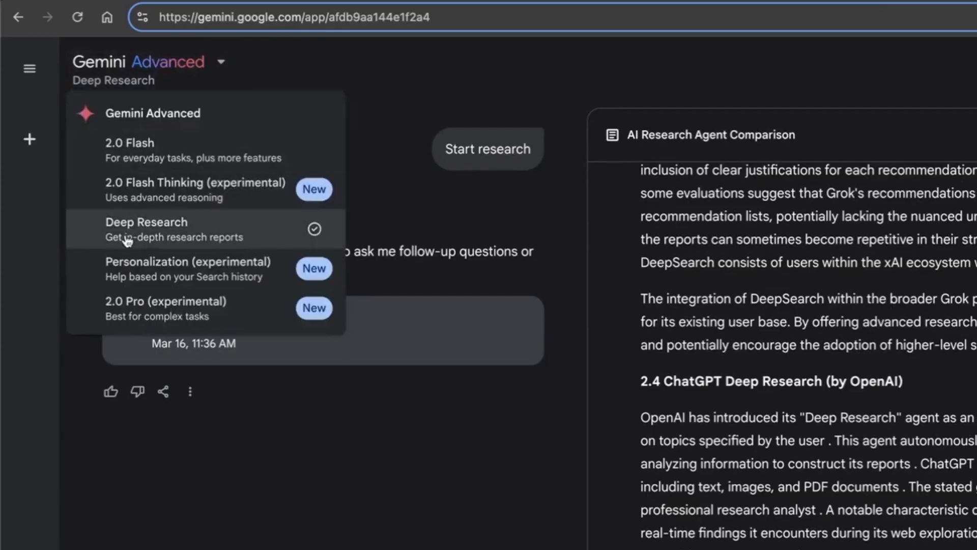
left_click(850, 427)
scroll(850, 427, "down", 15)
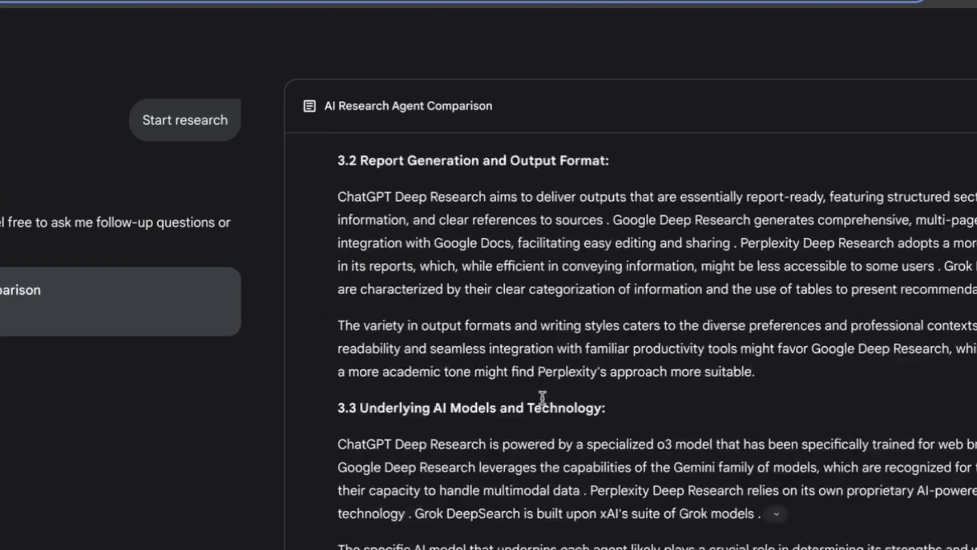
Look through the AI Research Agent Comparison report's sections and cited sources, and go back to its introduction
scroll(244, 366, "down", 20)
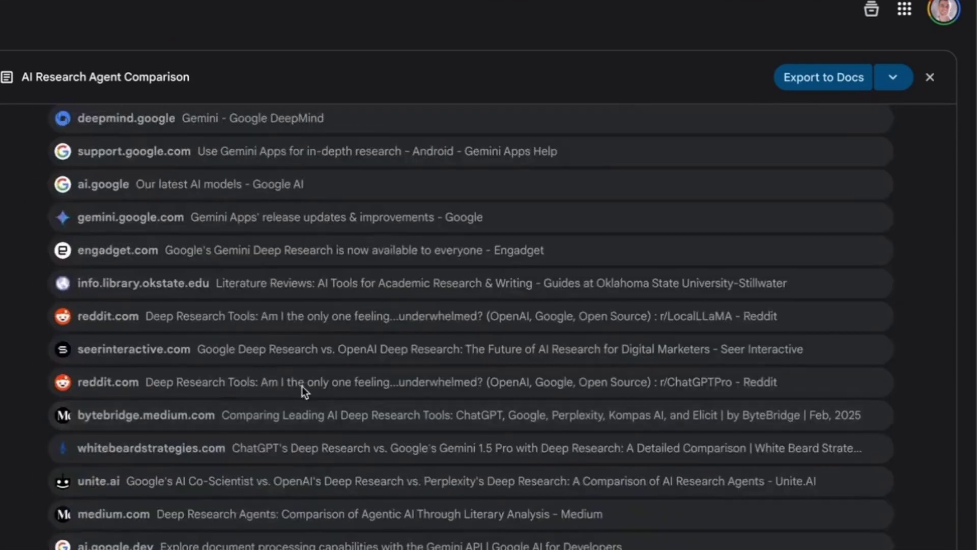
scroll(175, 348, "up", 20)
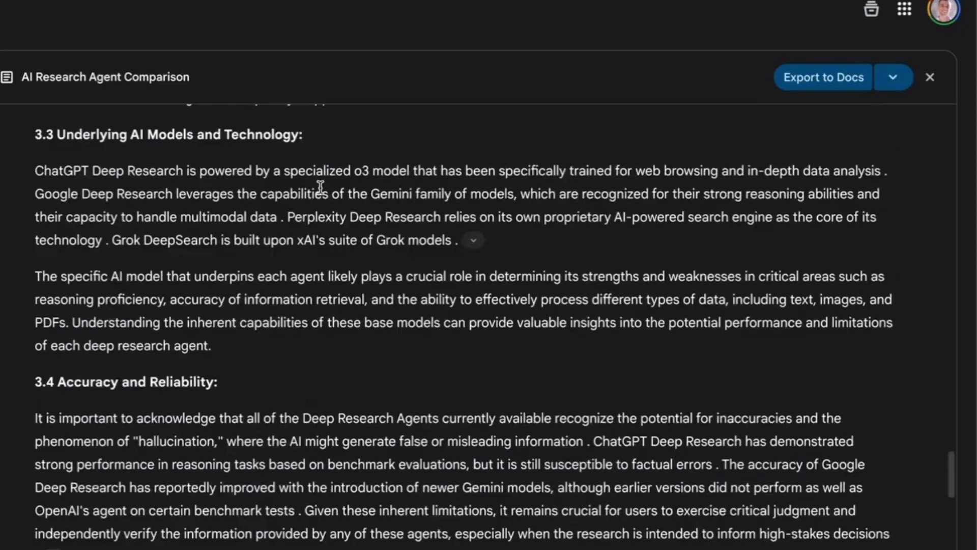
scroll(294, 211, "up", 15)
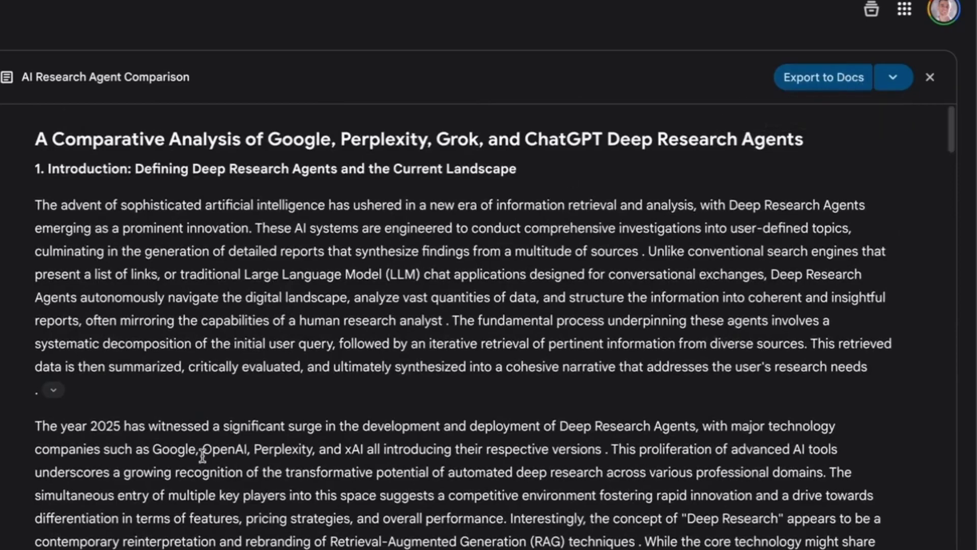
left_click_drag(23, 123, 577, 164)
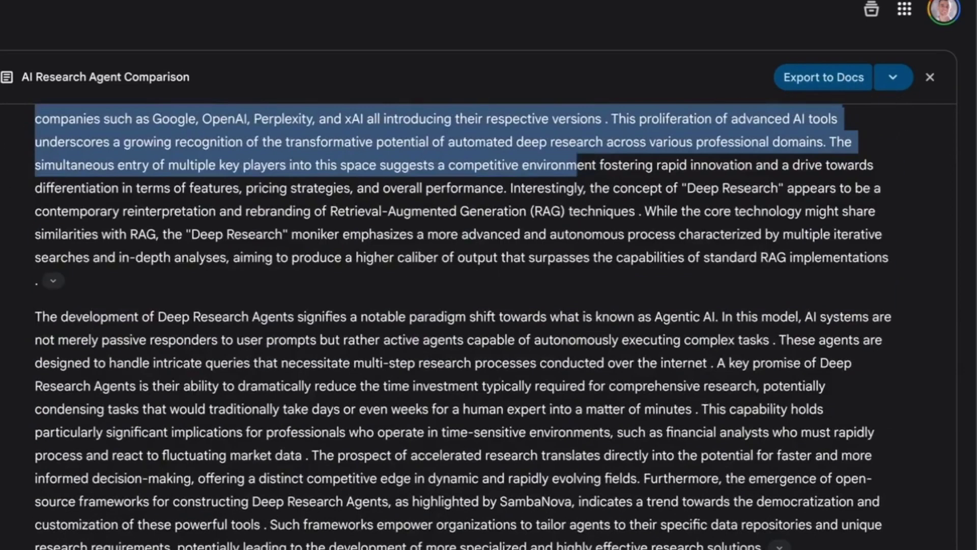
left_click(577, 165)
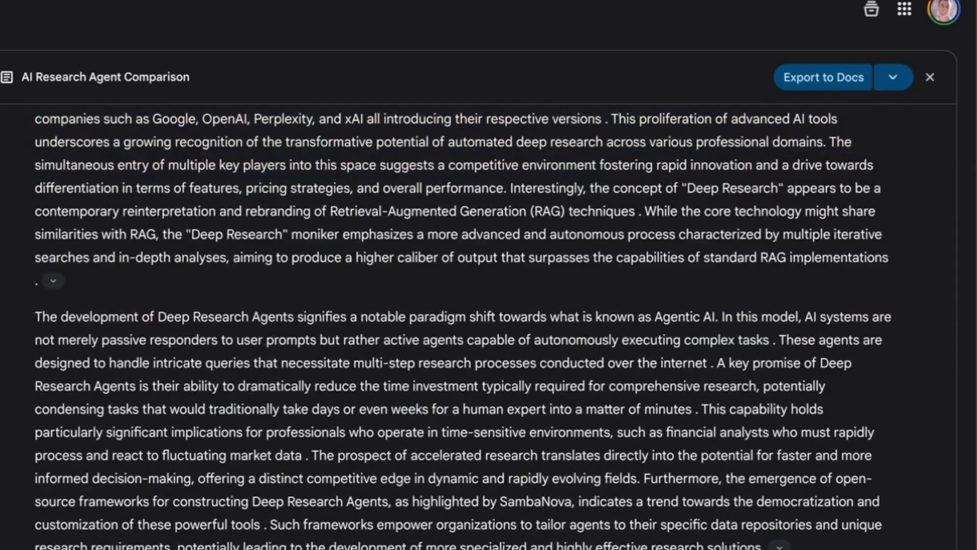
Export the AI Research Agent Comparison report to Google Docs, download it as Microsoft Word (.docx), and skim the document
left_click(838, 78)
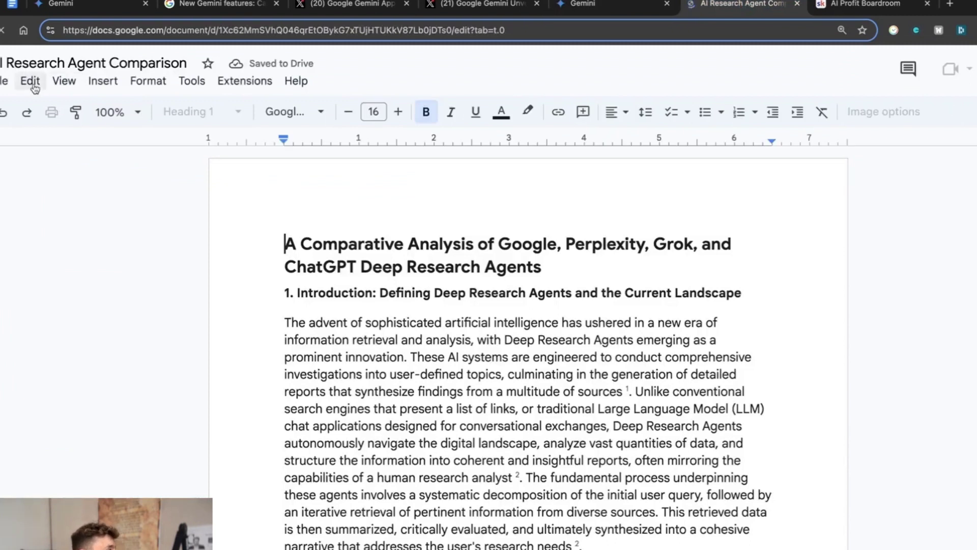
left_click(5, 80)
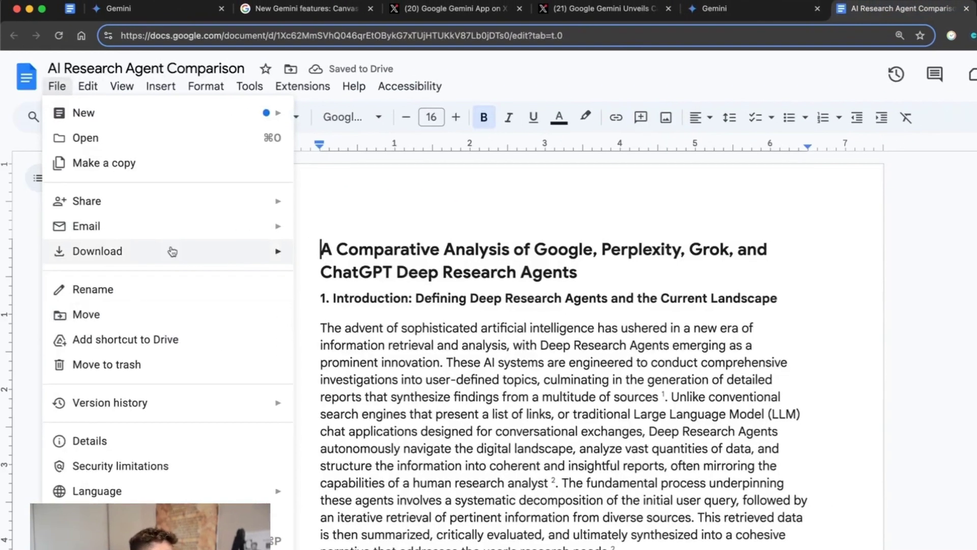
mouse_move(195, 245)
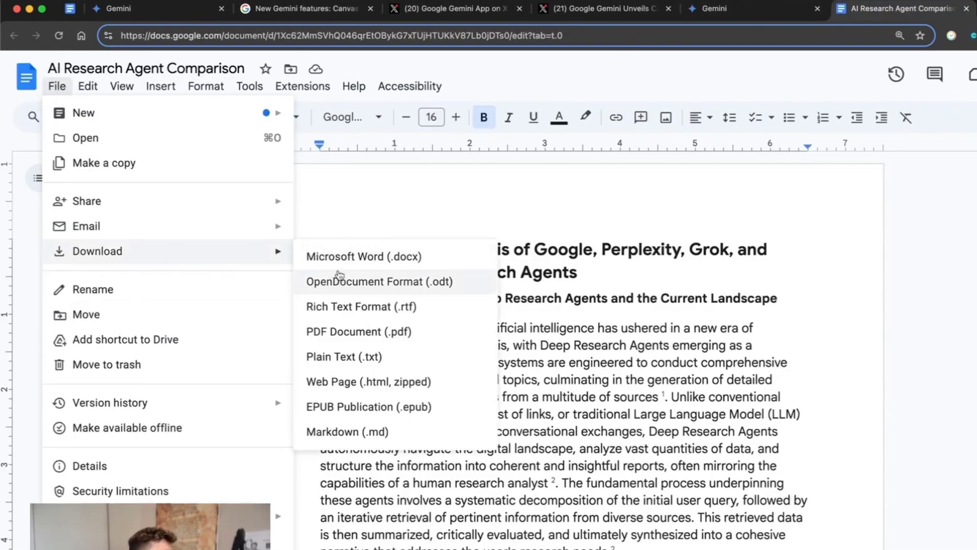
left_click(325, 256)
scroll(458, 346, "down", 5)
scroll(479, 377, "down", 20)
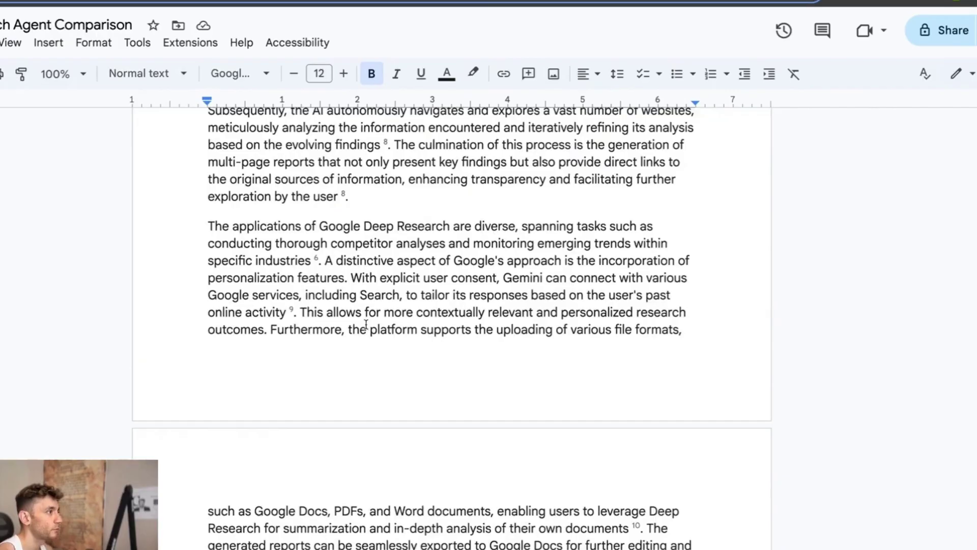
scroll(429, 420, "down", 15)
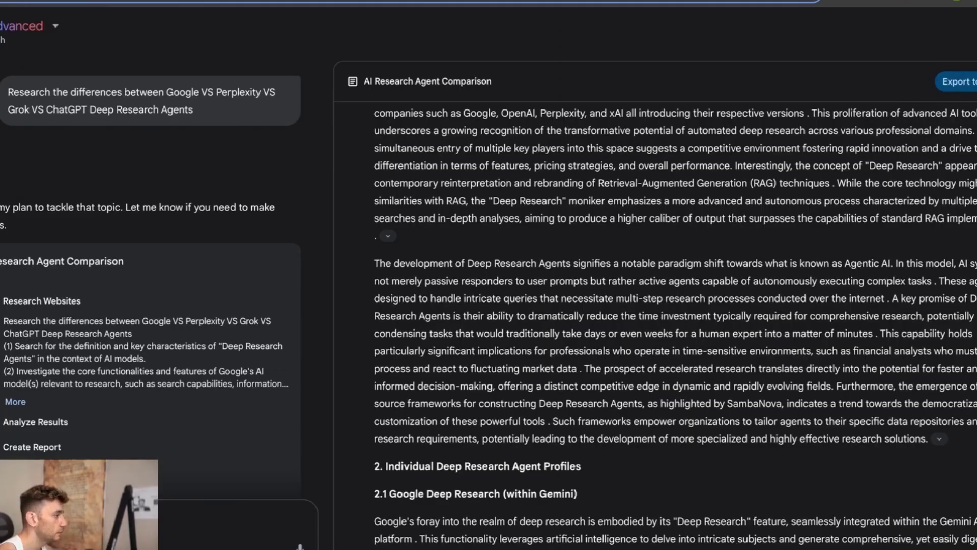
Start a new Gemini chat and attach the downloaded AI Research Agent Comparison DOCX file to its prompt
left_click(30, 26)
left_click(152, 157)
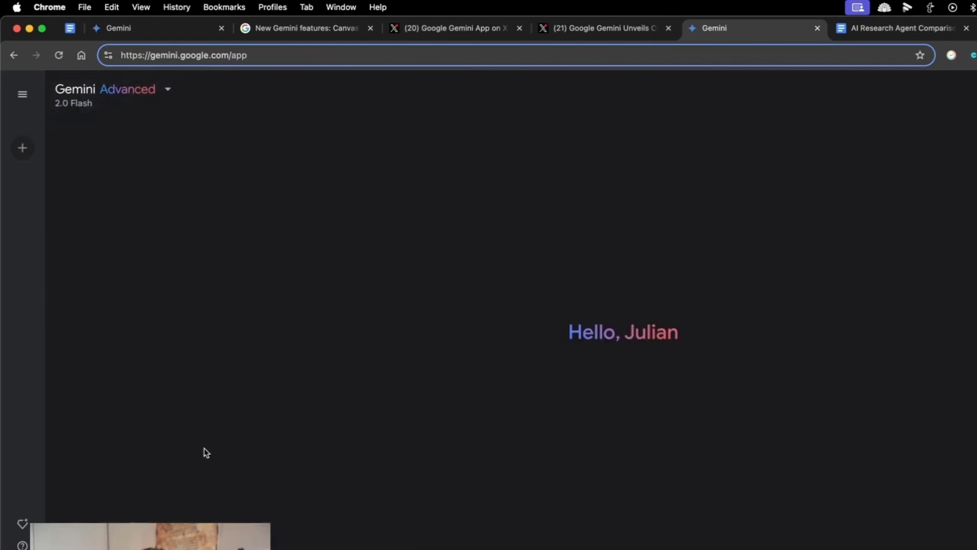
left_click(402, 549)
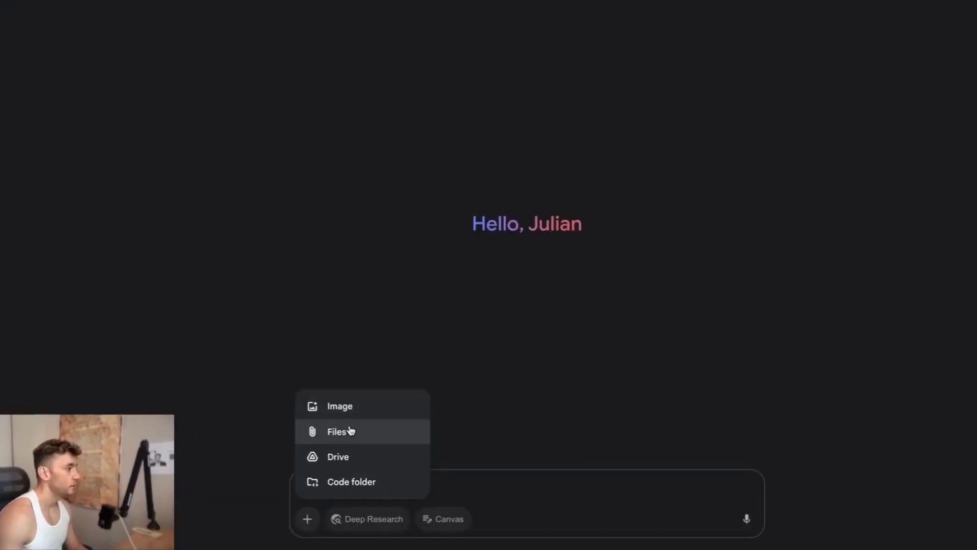
left_click(441, 537)
double_click(429, 151)
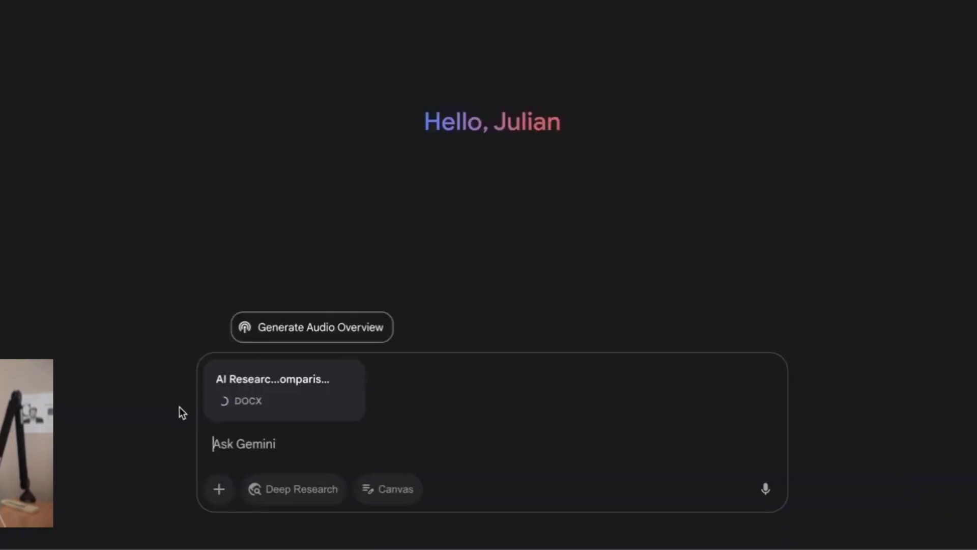
Generate an Audio Overview of the attached AI Research Agent Comparison document and read Gemini's reply
left_click(386, 326)
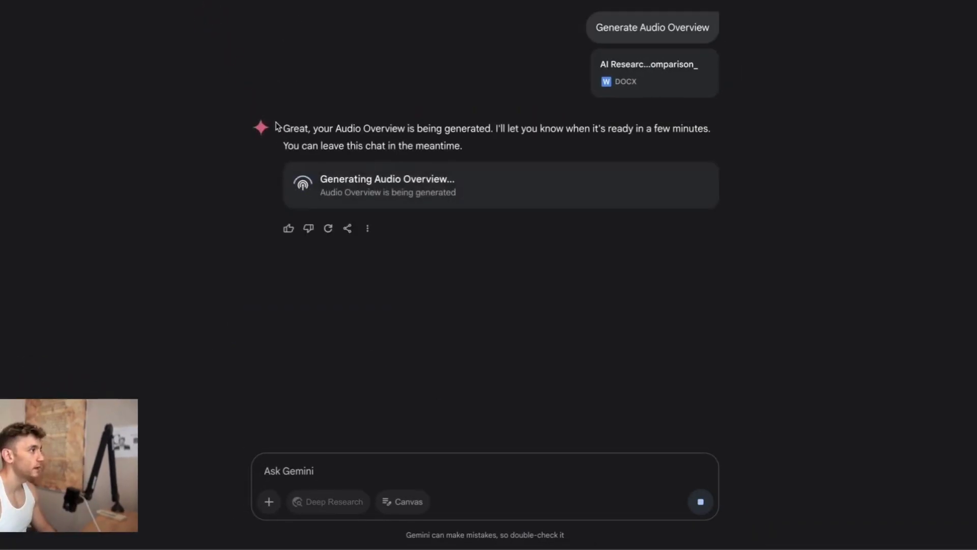
left_click_drag(275, 126, 461, 146)
left_click_drag(712, 129, 585, 129)
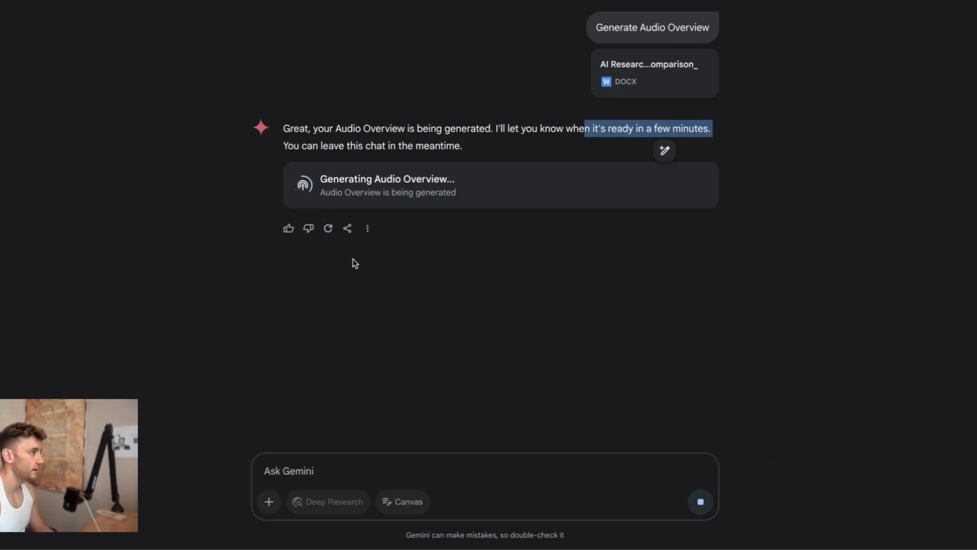
Switch to the Gemini chat with the link-building Audio Overview and download its audio
left_click(415, 3)
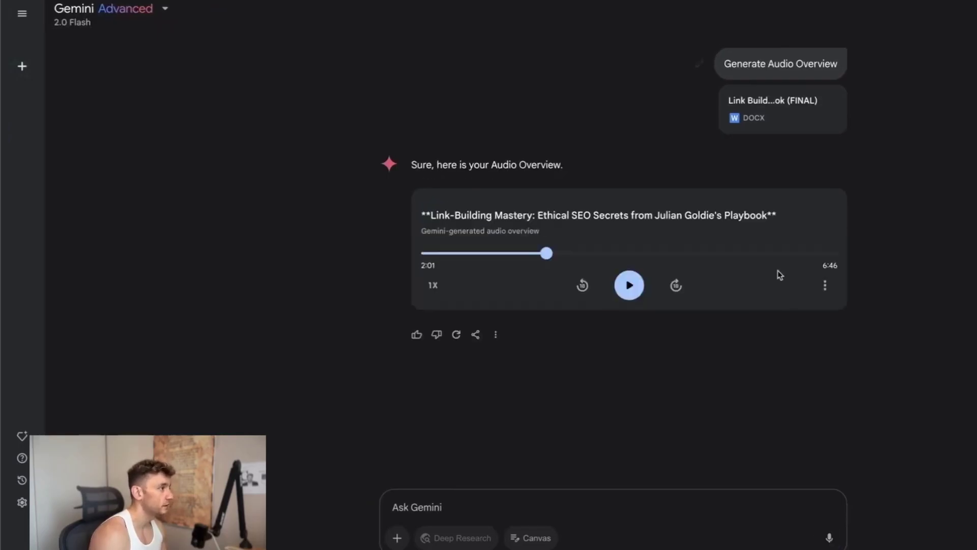
left_click(825, 285)
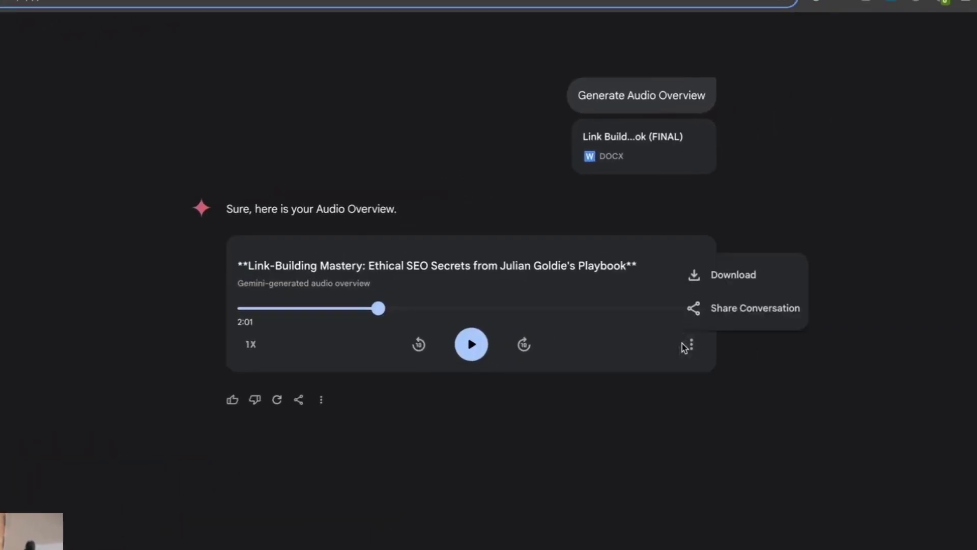
left_click(763, 272)
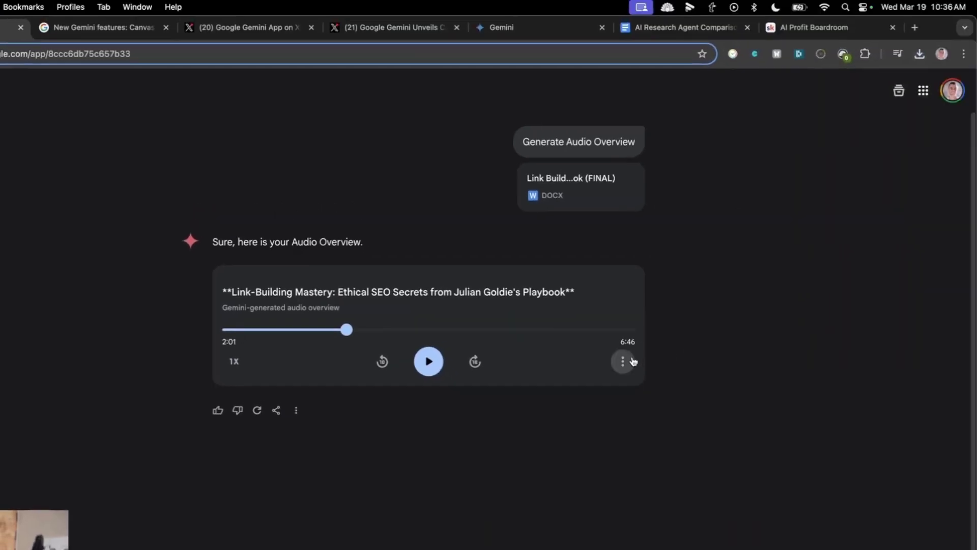
Create and copy a public share link for the link-building Audio Overview conversation and open it in a new browser tab
left_click(633, 361)
left_click(648, 330)
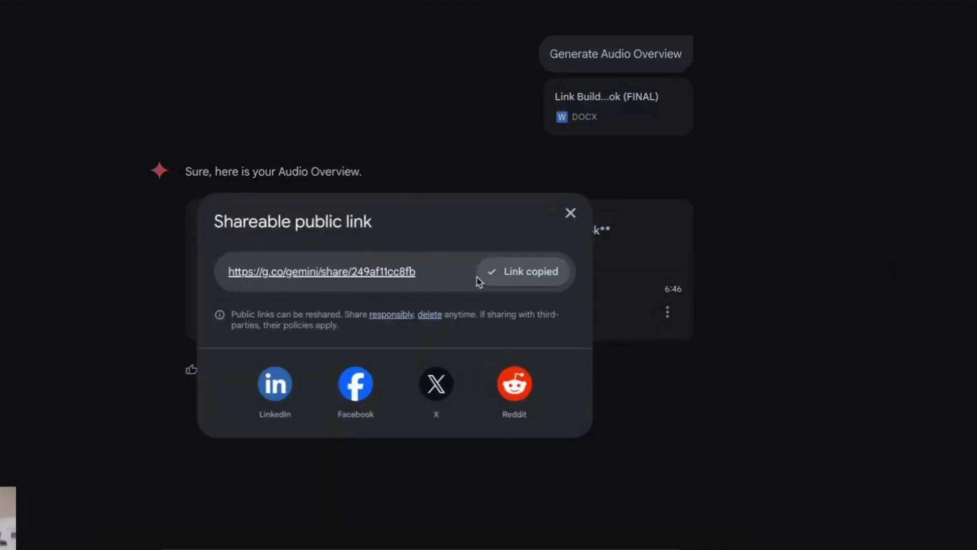
left_click(532, 272)
key("ctrl+t")
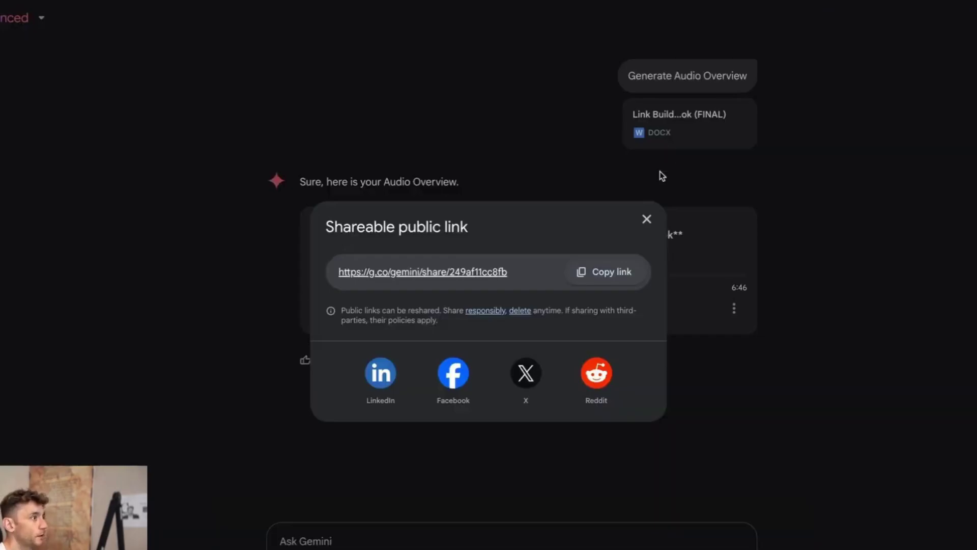
left_click(646, 219)
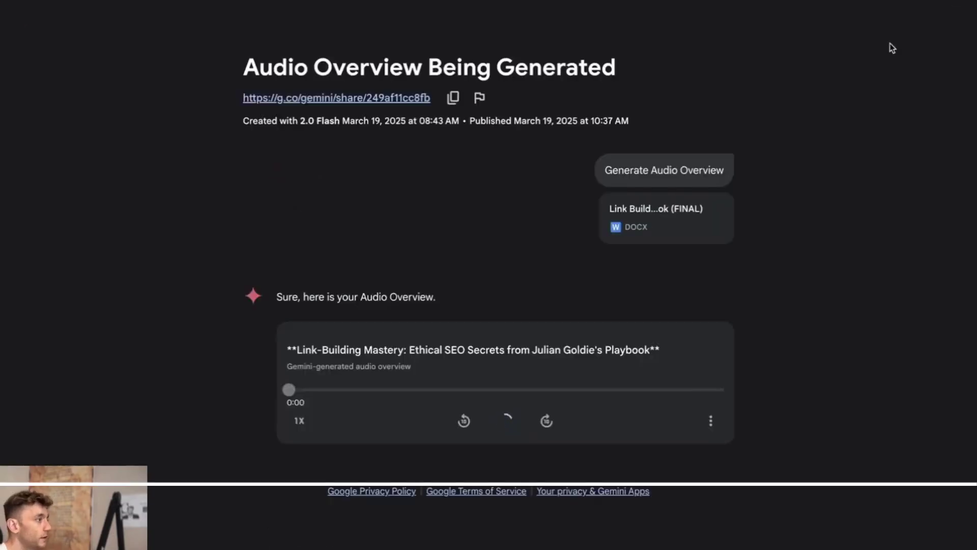
Review the shared Audio Overview page's title, publication details and prompt, and play a few seconds of its audio
left_click_drag(188, 60, 773, 357)
left_click(779, 351)
left_click_drag(469, 121, 490, 124)
left_click_drag(559, 81, 508, 120)
left_click(524, 151)
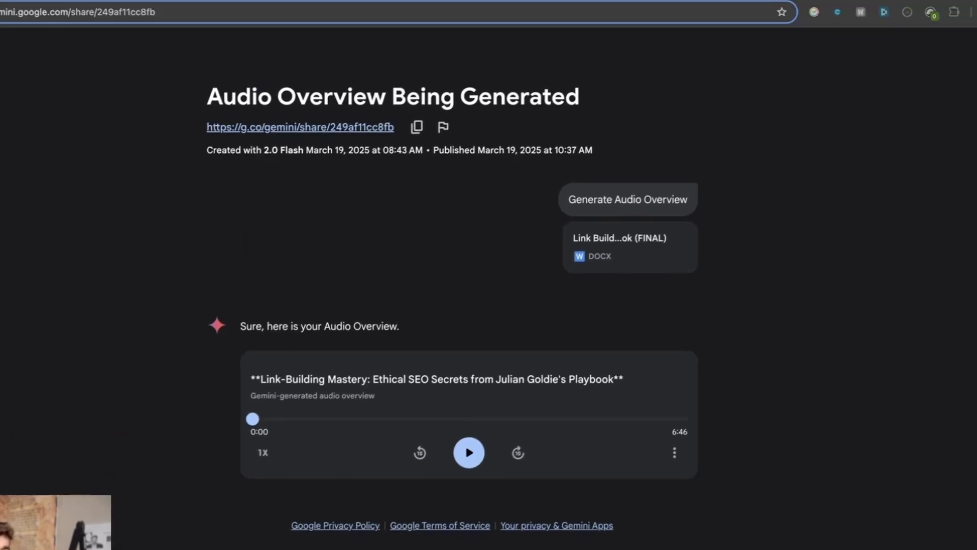
left_click(469, 452)
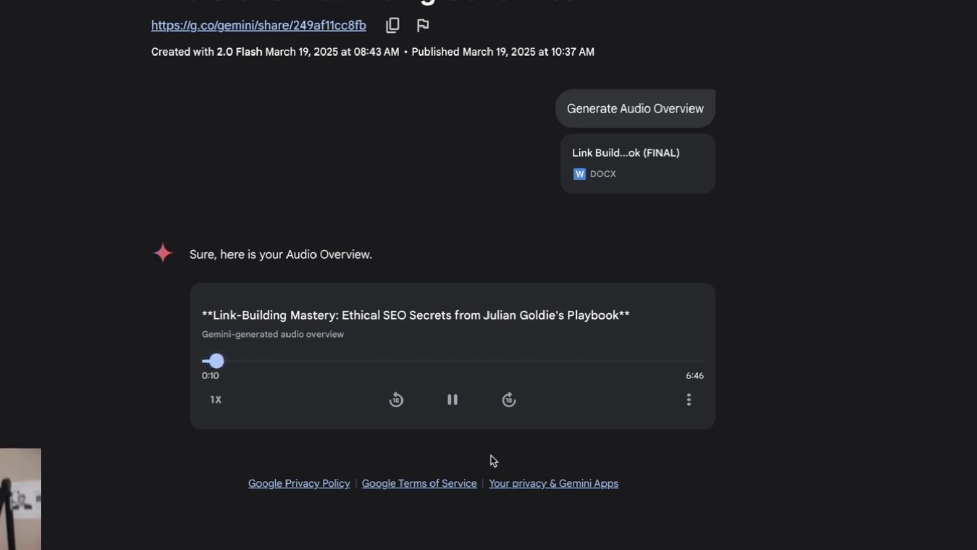
left_click(453, 402)
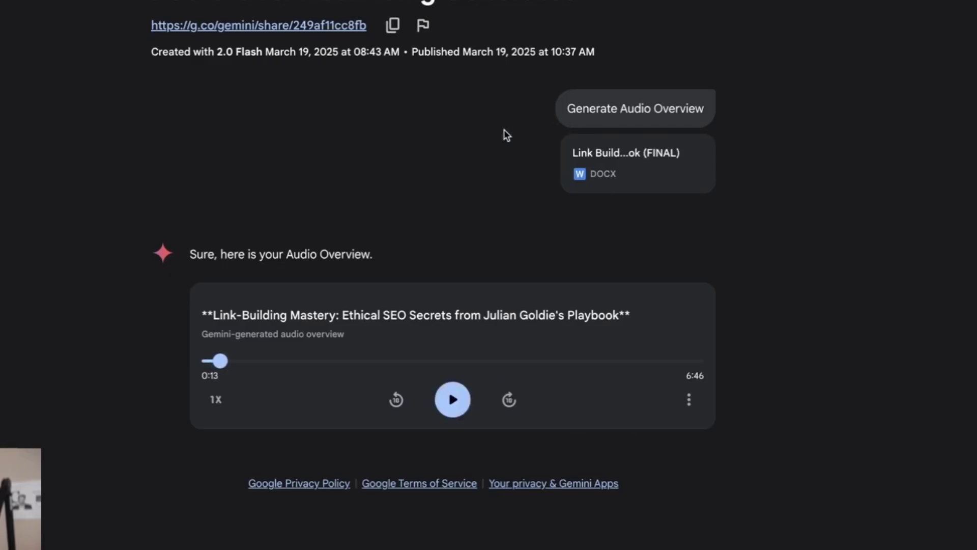
left_click_drag(696, 107, 557, 109)
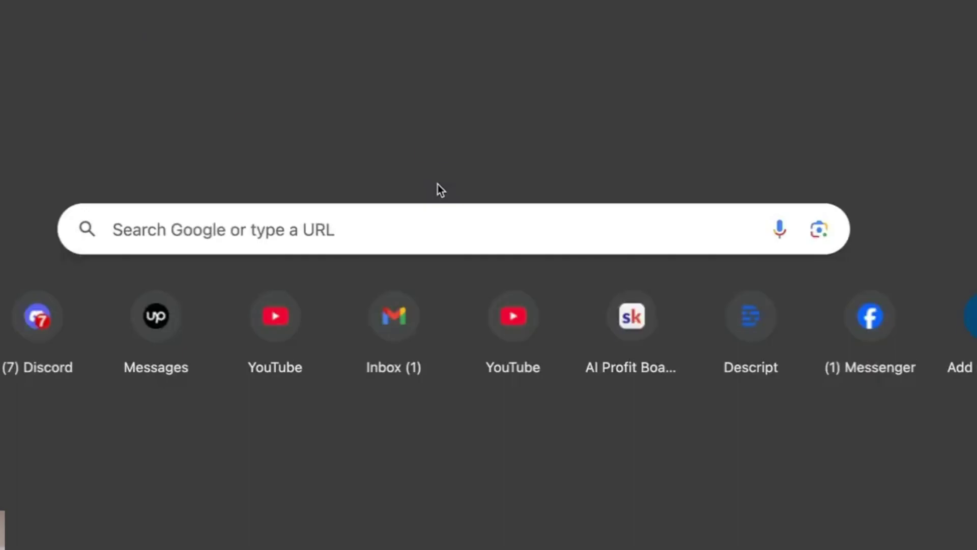
Open the NotebookLM homepage at notebooklm.google and look at its introduction
type("notebook")
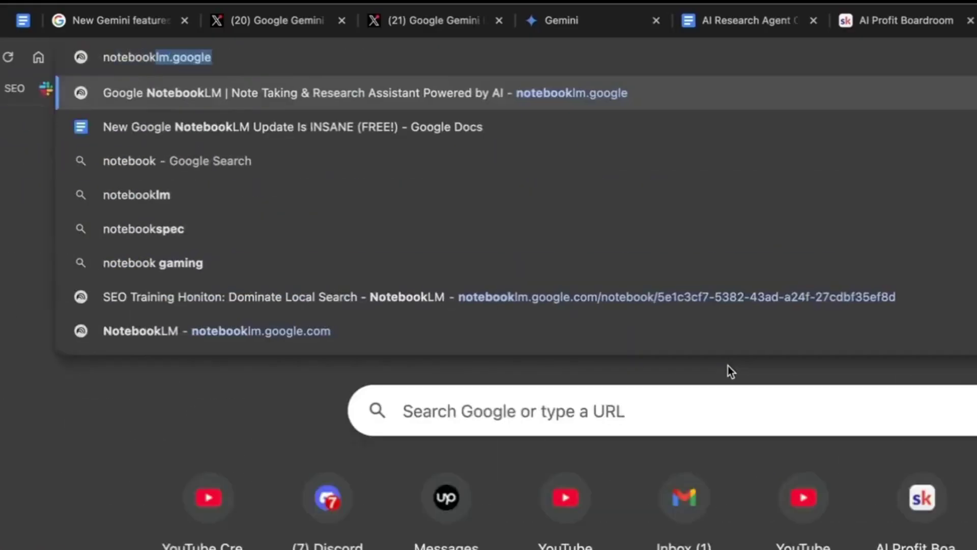
key("Return")
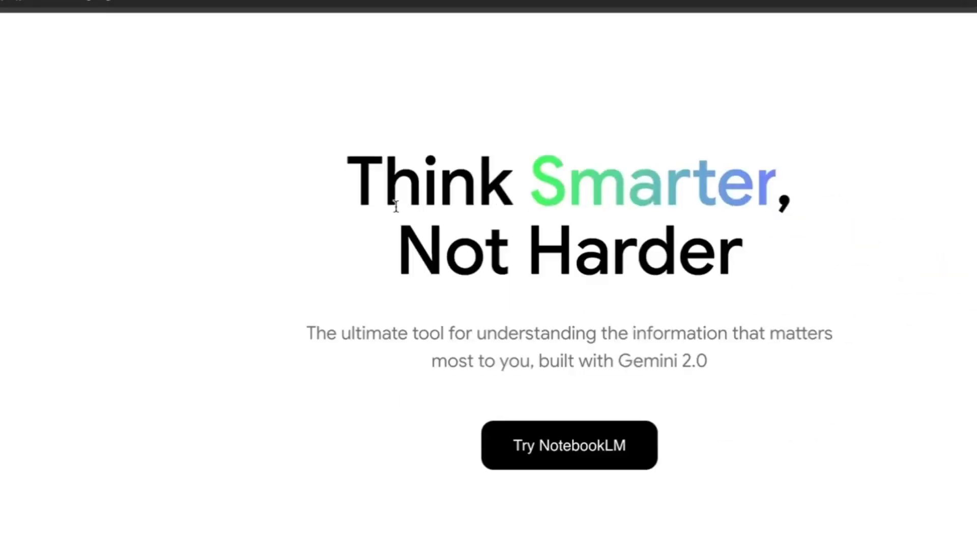
left_click(447, 356)
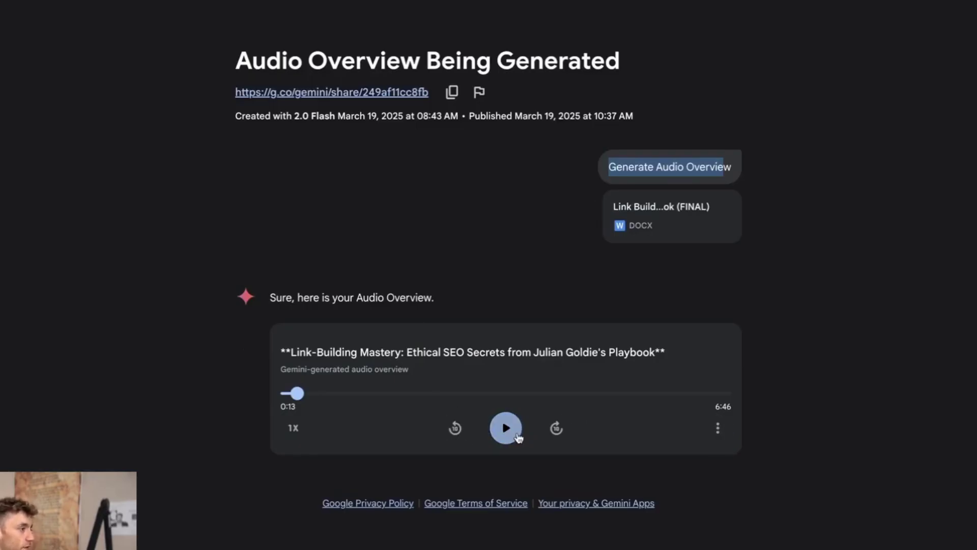
Listen to more of the Audio Overview on the shared Gemini page and pause it
left_click(517, 438)
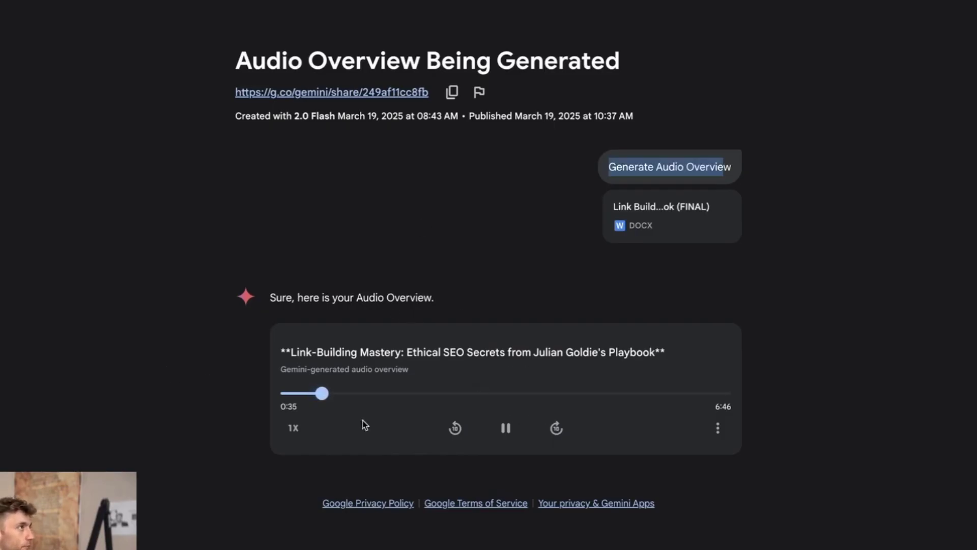
left_click(505, 427)
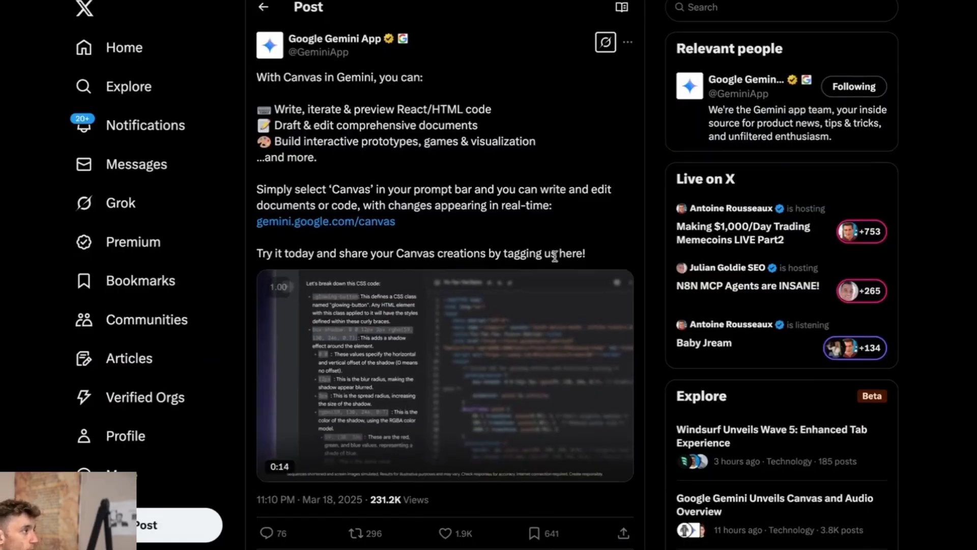
Read the Google Gemini App's post about Canvas on X and enlarge the page to 150%
scroll(556, 310, "down", 5)
scroll(556, 310, "up", 10)
left_click_drag(253, 78, 582, 158)
left_click(582, 172)
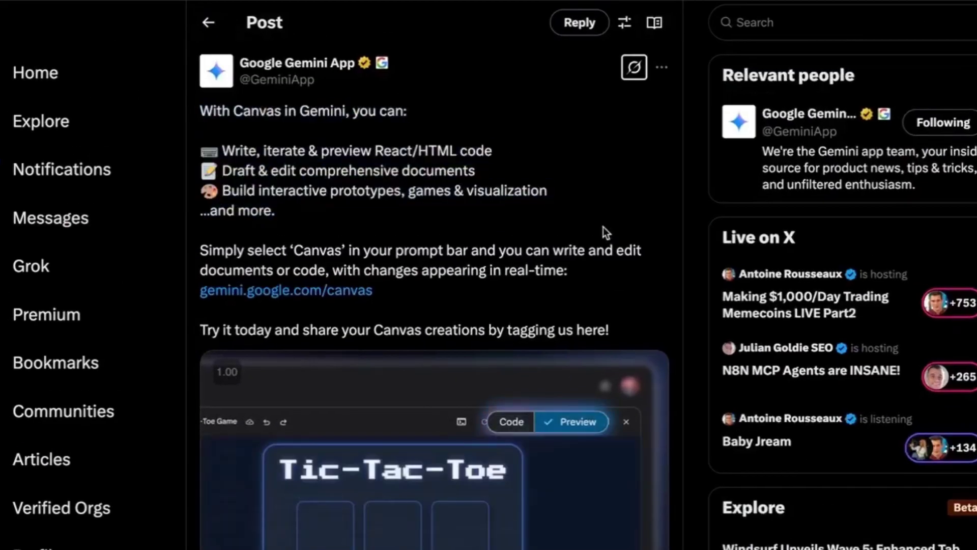
key("ctrl+plus")
key("ctrl+plus")
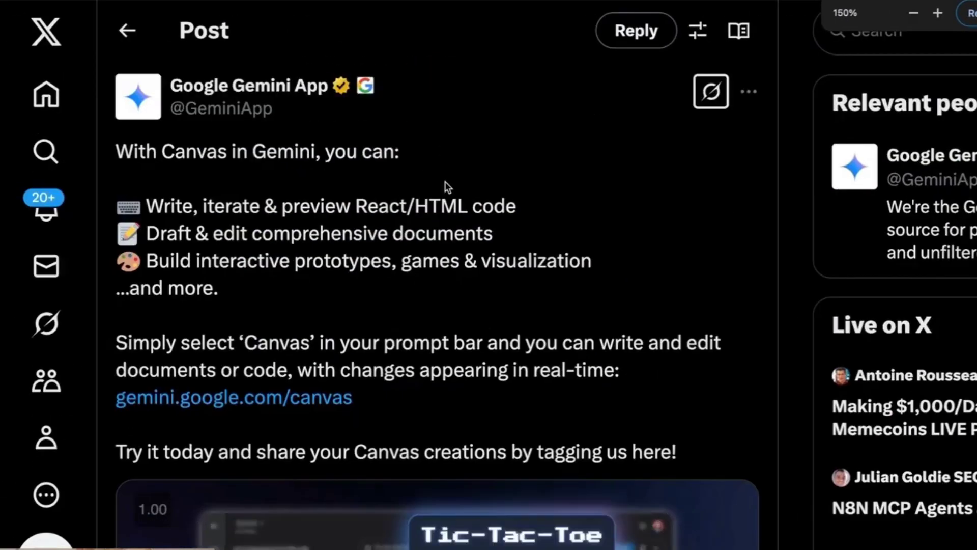
Read the post's invitation to share Canvas creations, check the empty Gemini chat, and review the listed React/HTML code capability
scroll(561, 247, "down", 3)
left_click_drag(702, 261, 194, 258)
scroll(194, 258, "up", 3)
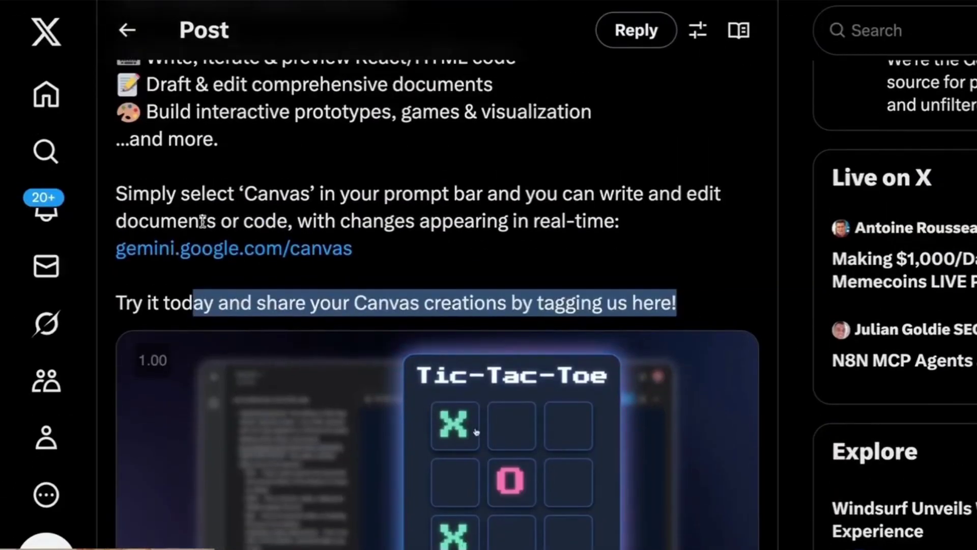
scroll(154, 225, "up", 1)
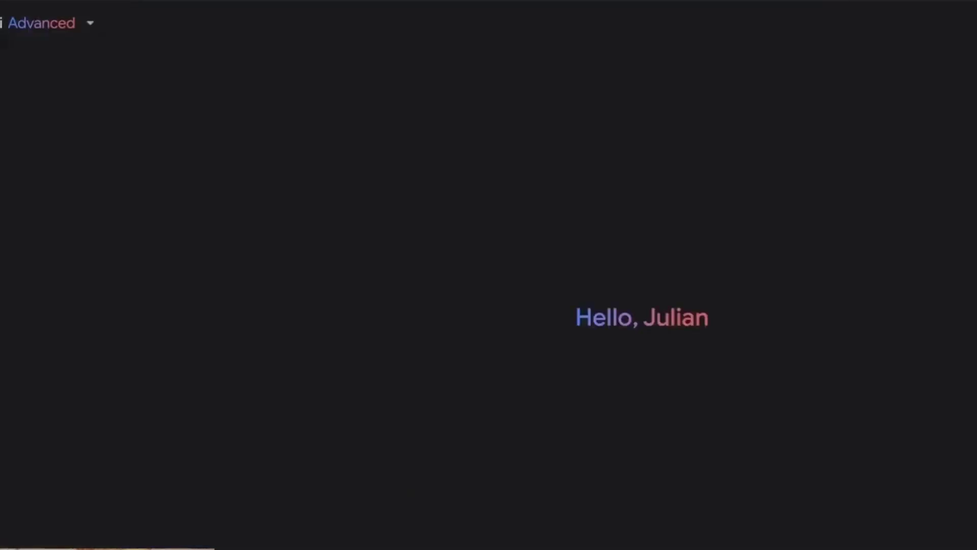
left_click(388, 51)
left_click(267, 17)
left_click_drag(238, 257, 683, 259)
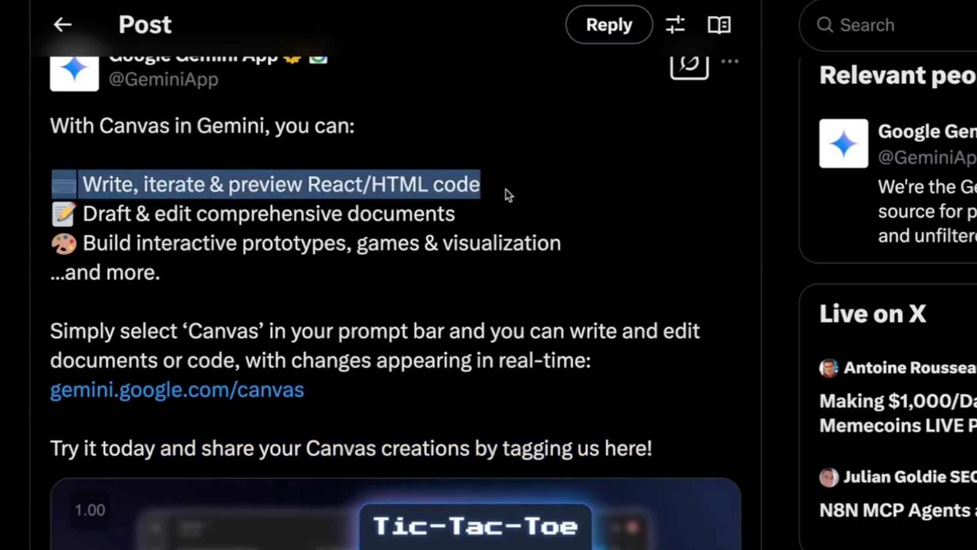
Read the post's points on drafting and editing documents and on building interactive prototypes, games and visualization
triple_click(338, 214)
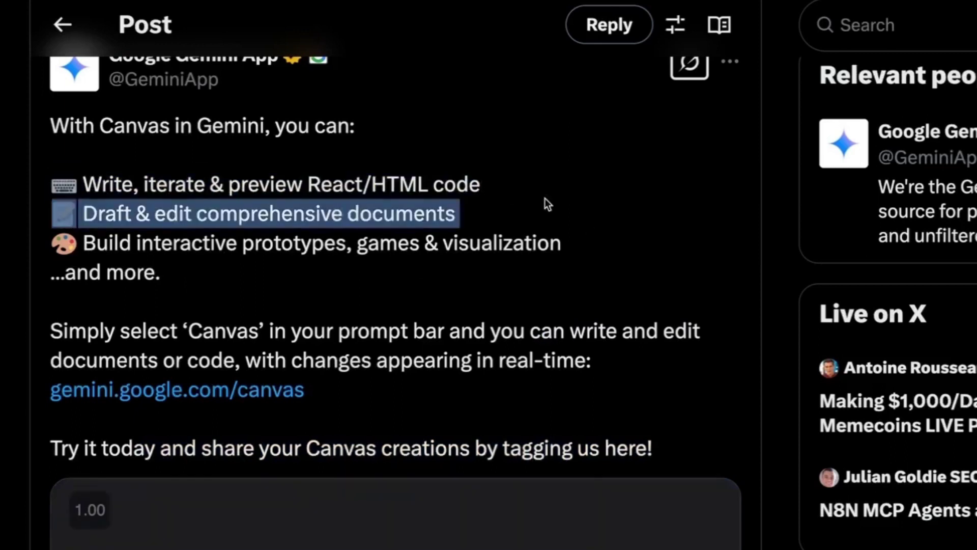
triple_click(382, 239)
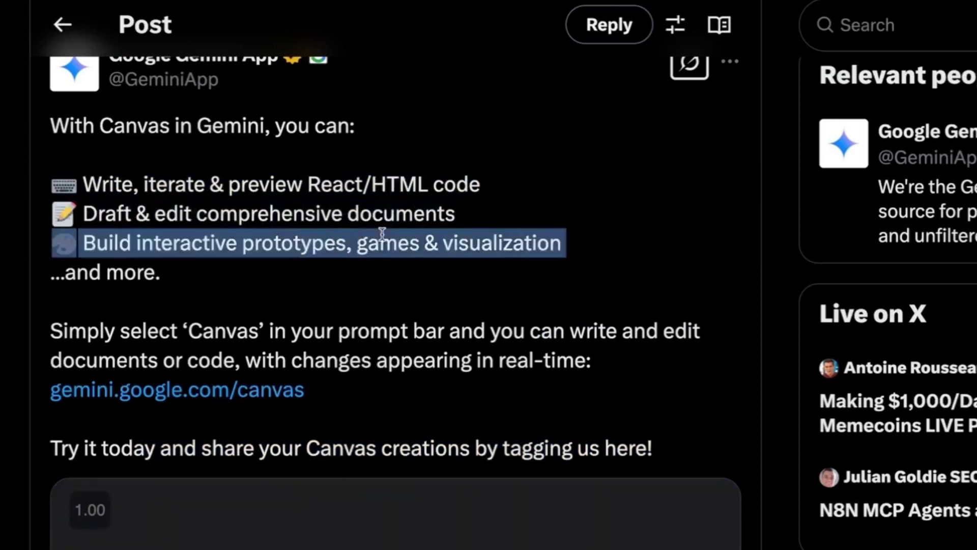
left_click(588, 234)
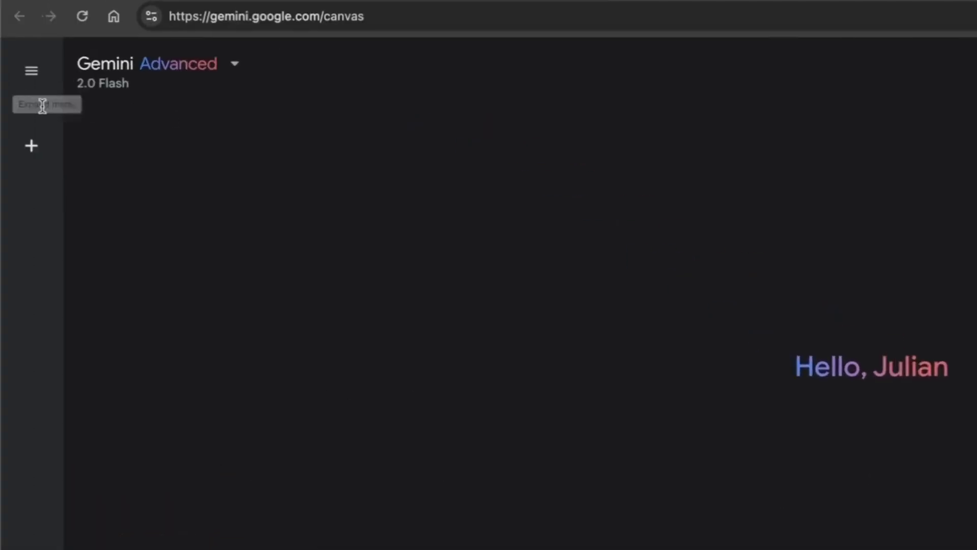
Start a new Gemini chat, review the list of available models, and enable Canvas
left_click(32, 143)
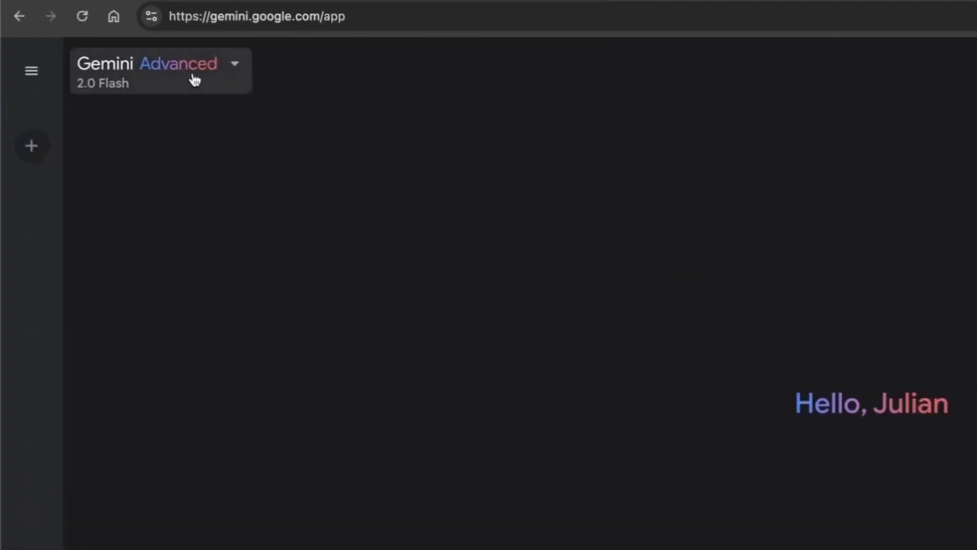
left_click(191, 71)
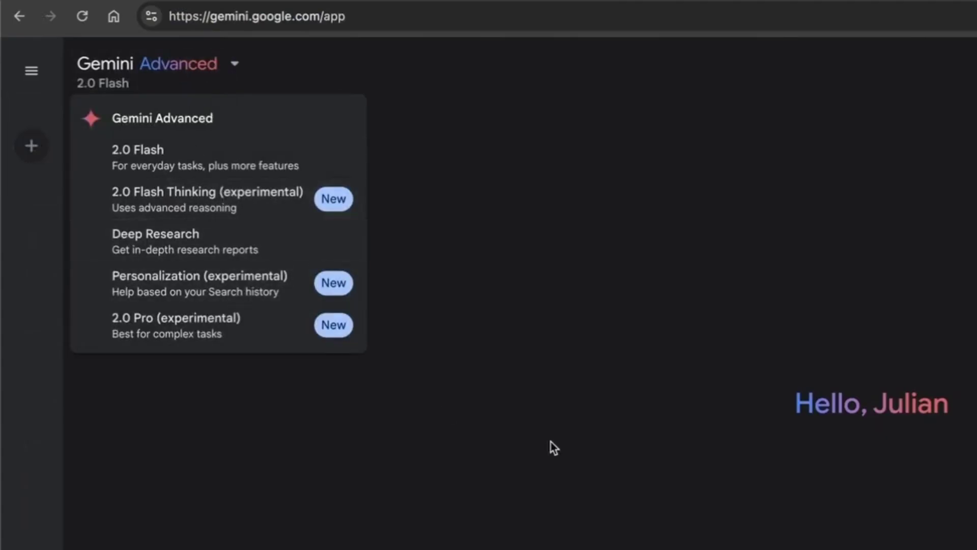
left_click(731, 345)
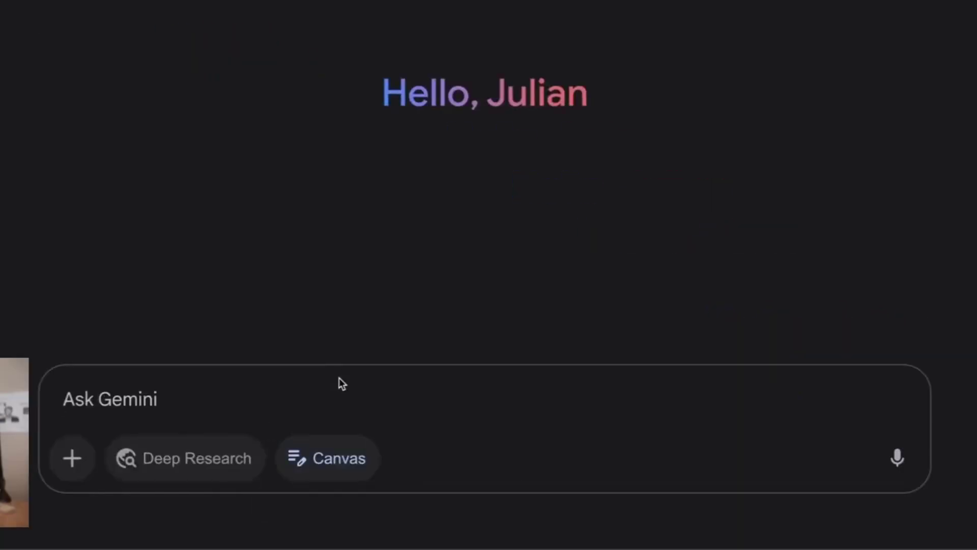
Submit the prompt "create an SEO cost calculator" to Gemini with Canvas
type("create an SEO cost")
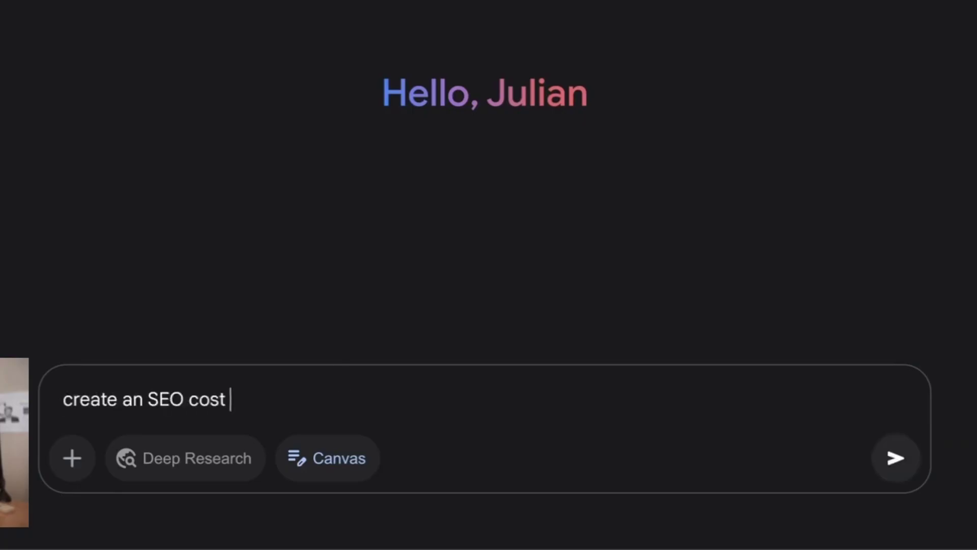
type(" calac")
key("BackSpace")
key("BackSpace")
type("culator")
key("Return")
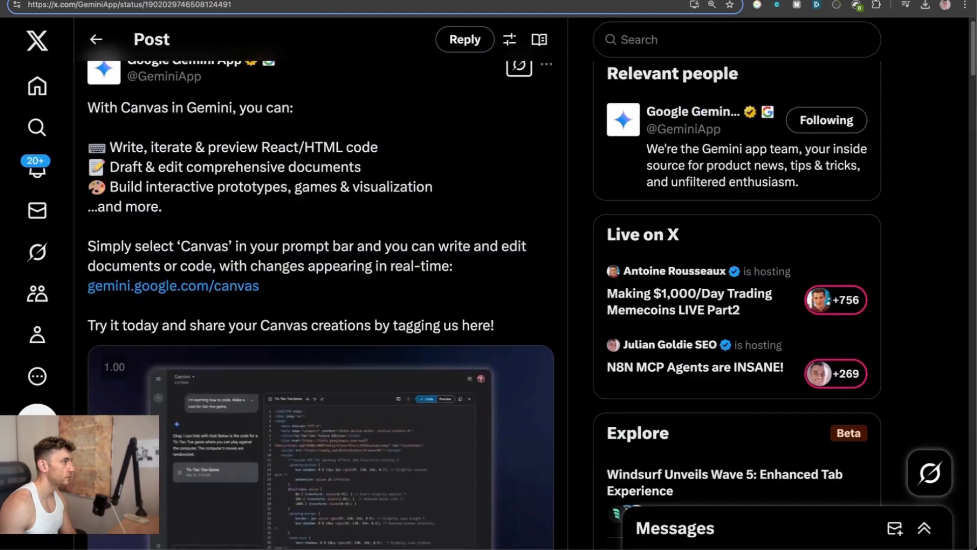
Look over the generated SEO Cost Calculator preview and reduce the page magnification to fit more of it
scroll(395, 310, "down", 10)
scroll(396, 300, "down", 8)
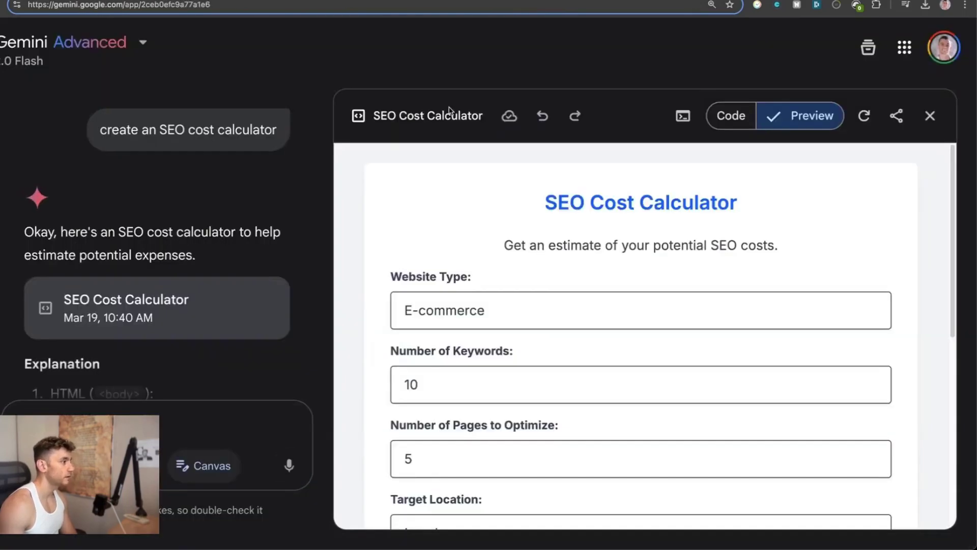
scroll(573, 246, "down", 4)
scroll(687, 269, "up", 4)
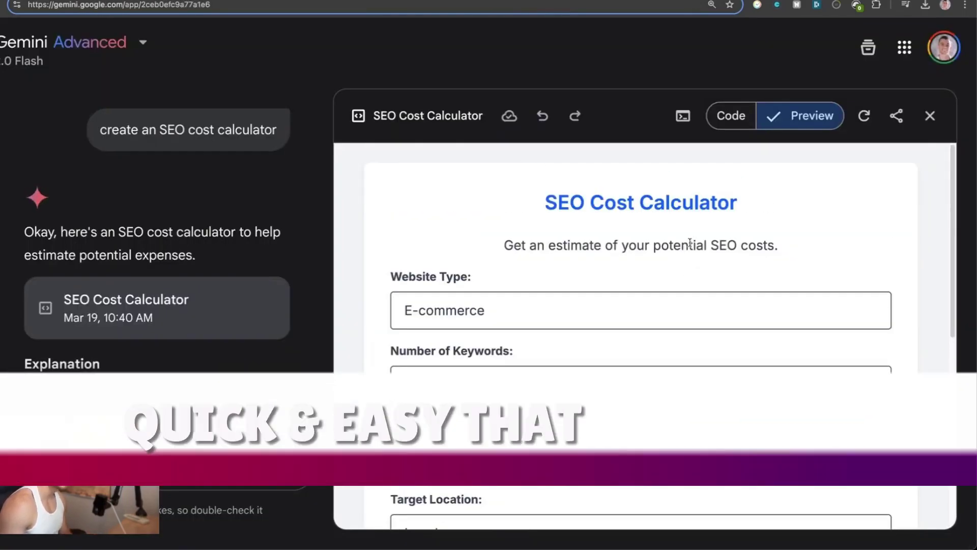
key("ctrl+minus")
key("ctrl+minus")
key("ctrl+minus")
scroll(695, 274, "down", 1)
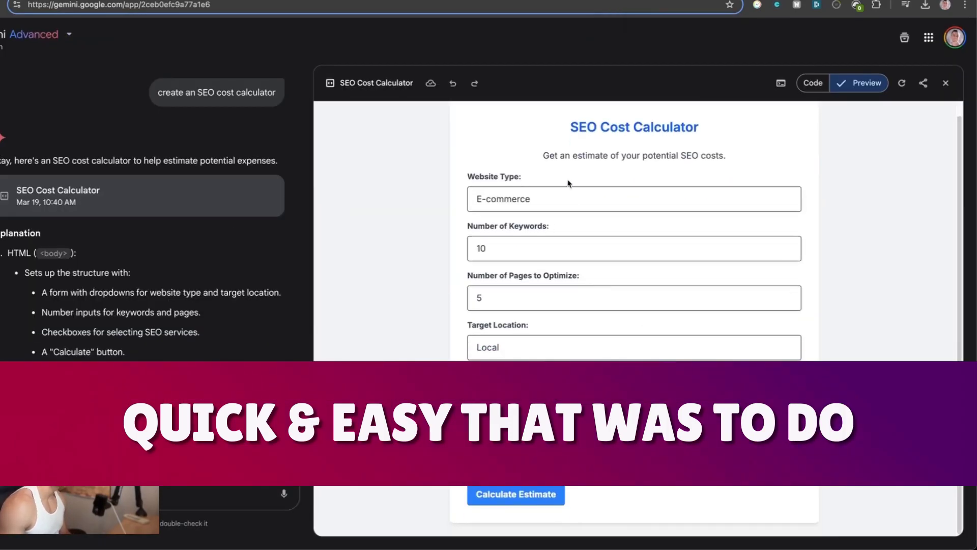
Calculate an estimate for an E-commerce site with Local target location, choosing Keyword Research, Link Building and On-Page Optimization
left_click(584, 198)
left_click(351, 203)
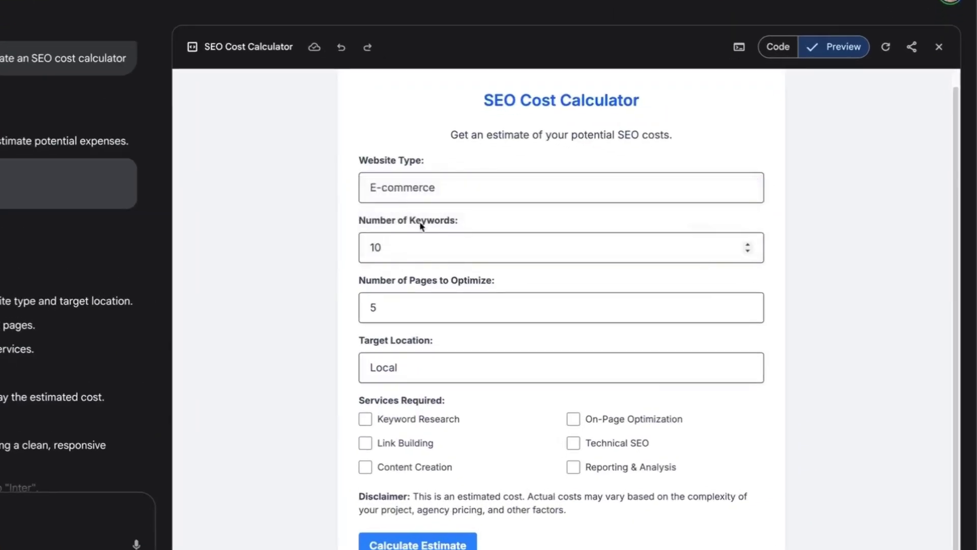
left_click(391, 372)
left_click(379, 368)
left_click(405, 443)
left_click(618, 419)
left_click(396, 542)
scroll(509, 521, "down", 3)
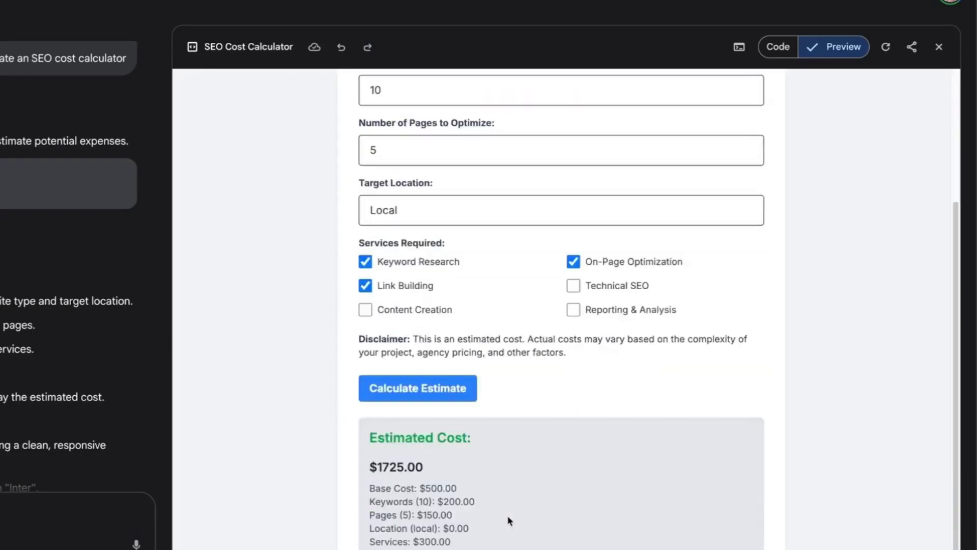
Examine the calculator's estimated cost, its cost breakdown and the disclaimer against the form's entries
left_click_drag(370, 427, 453, 545)
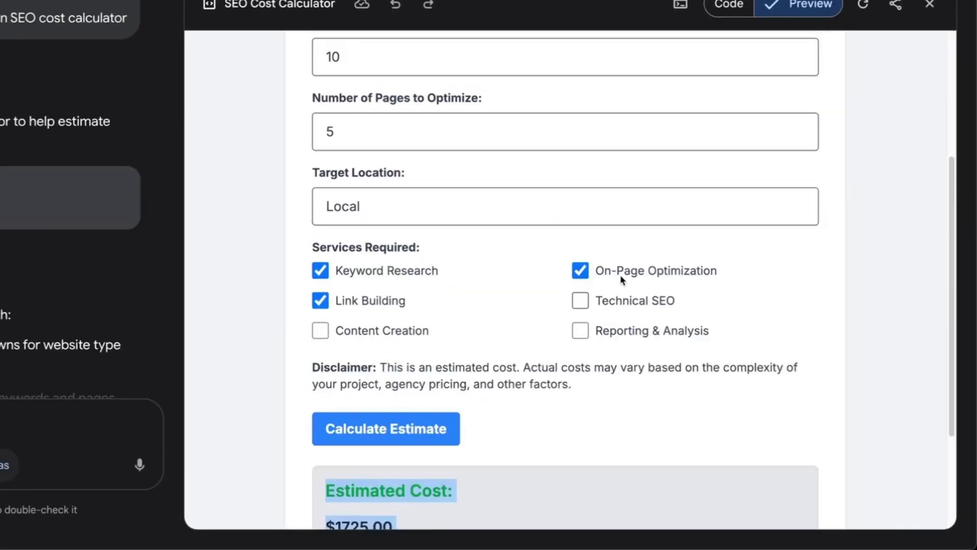
scroll(620, 279, "down", 3)
left_click(358, 373)
left_click_drag(318, 326, 501, 338)
left_click(502, 338)
left_click_drag(322, 366, 456, 381)
left_click(456, 381)
left_click_drag(330, 389, 438, 464)
scroll(475, 371, "up", 5)
scroll(414, 93, "down", 5)
scroll(415, 94, "up", 5)
scroll(91, 292, "down", 5)
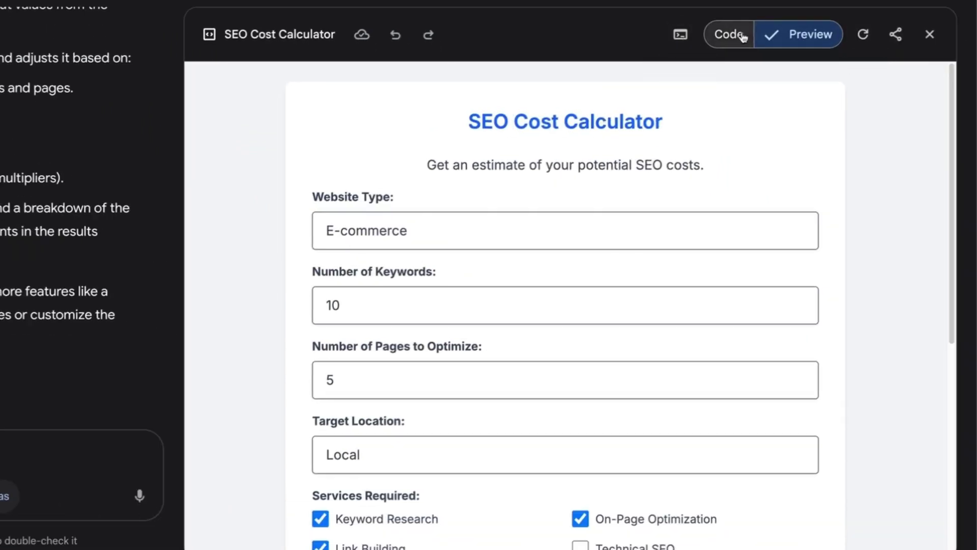
Show the SEO Cost Calculator's code, select all of it and look through it from start to end
left_click(964, 106)
key("ctrl+a")
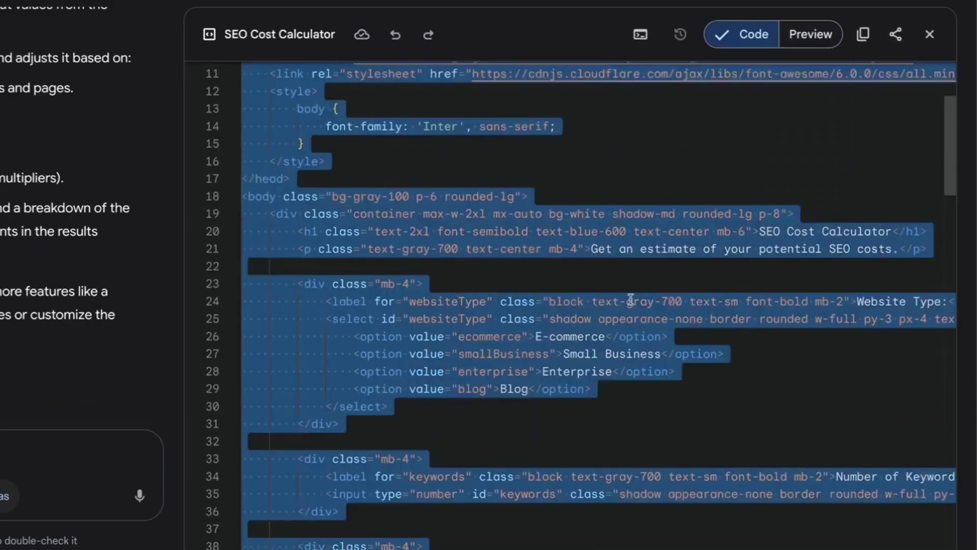
scroll(631, 300, "up", 3)
scroll(428, 266, "down", 20)
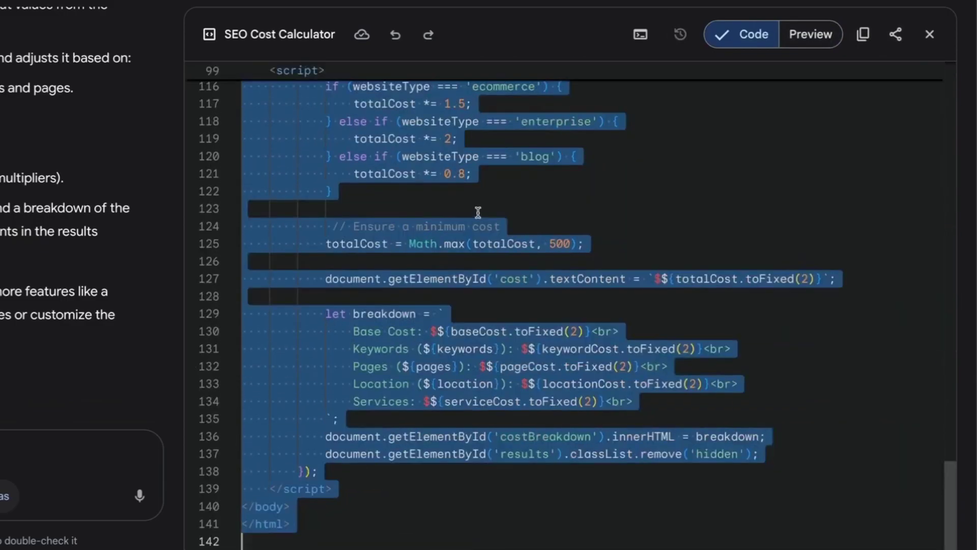
scroll(413, 137, "up", 20)
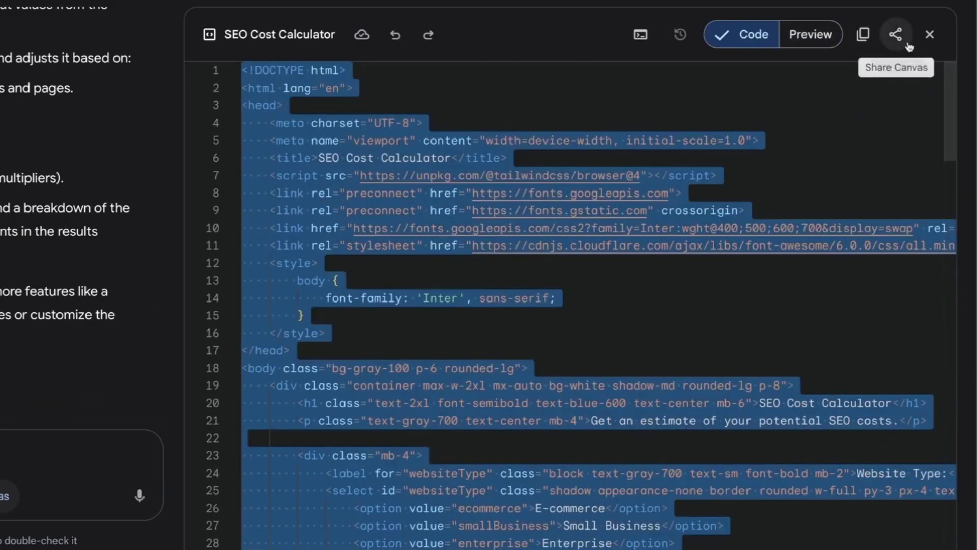
scroll(89, 285, "up", 5)
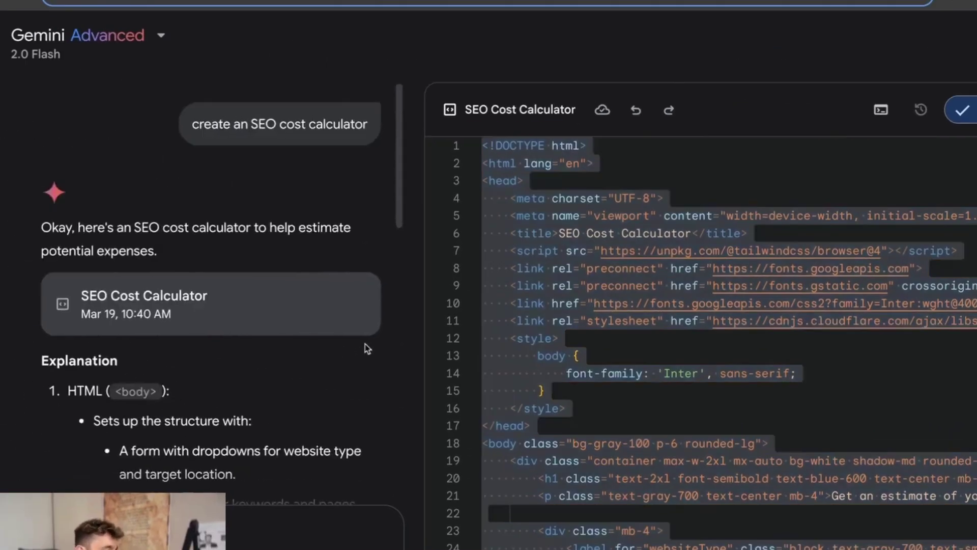
Open Liveweave in a new tab, run the calculator's code in its HTML pane, and enlarge the result pane
key("super+t")
type("live")
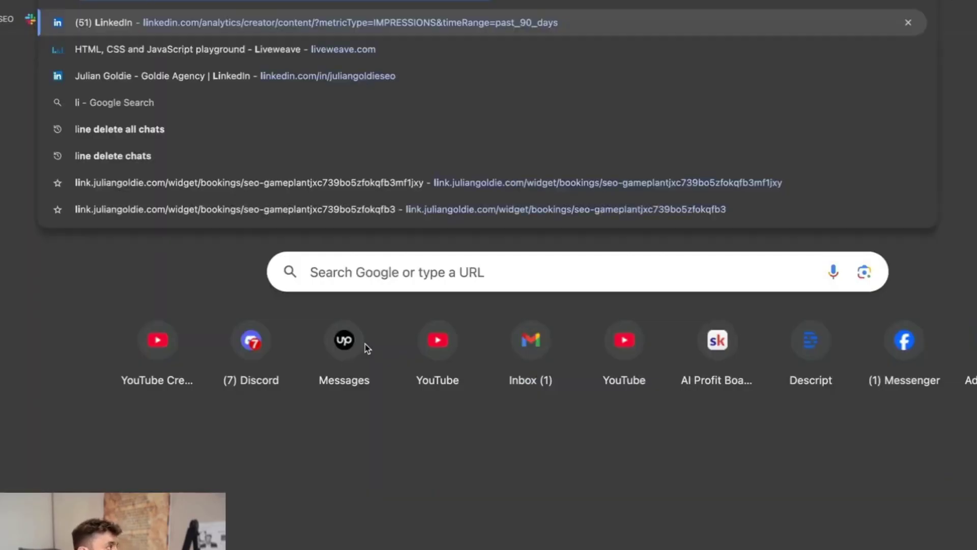
key("Return")
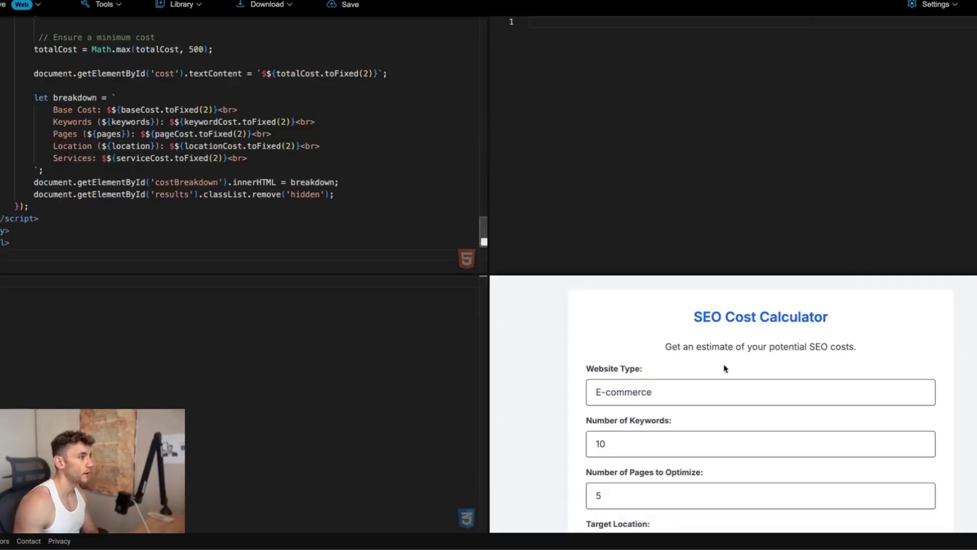
scroll(551, 296, "down", 5)
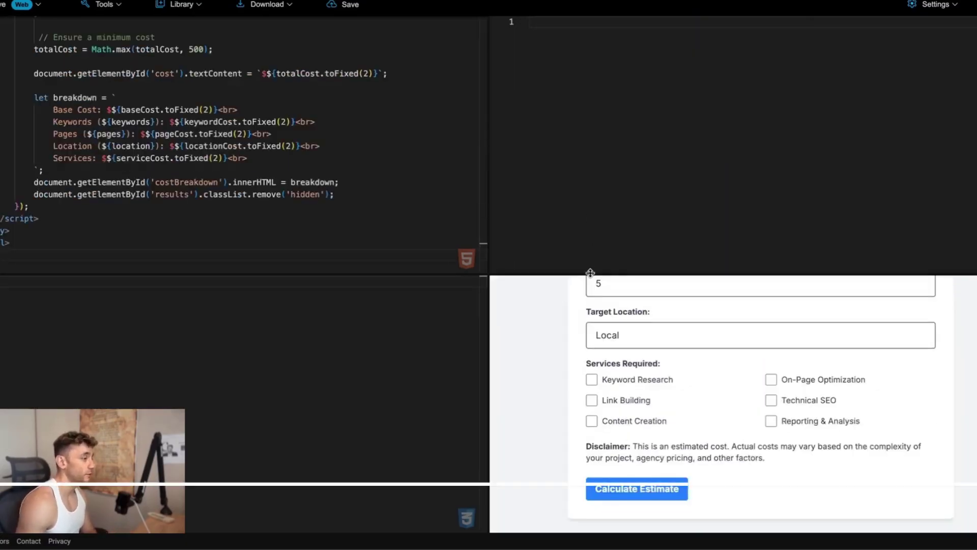
left_click_drag(592, 274, 590, 87)
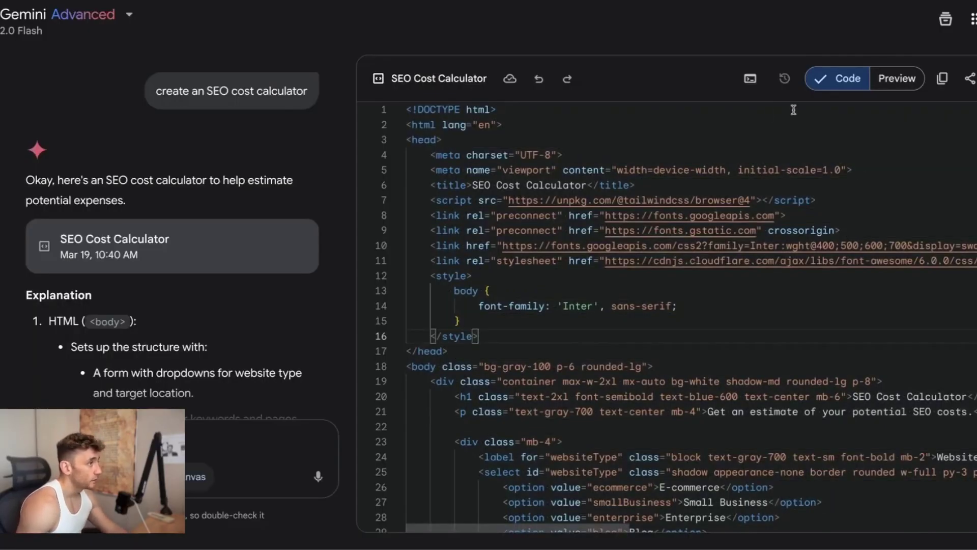
Return to the calculator's preview in Gemini and request a redesign using the brand colours, including yellowish ffb40c
left_click(720, 302)
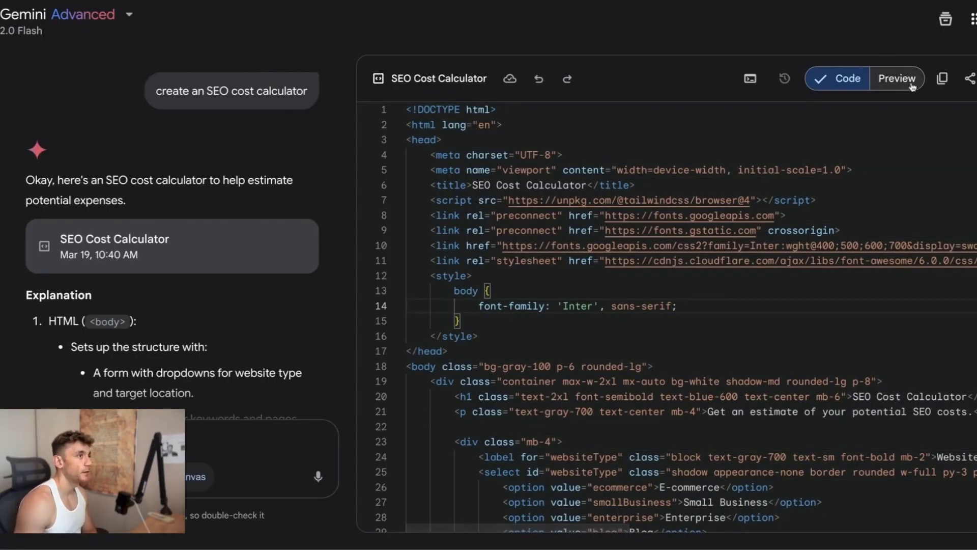
left_click(897, 78)
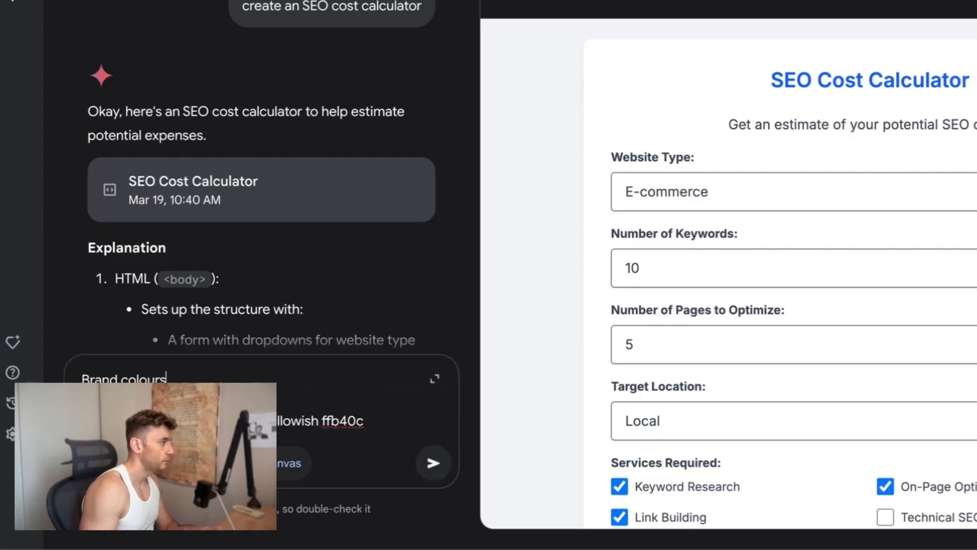
type("below please redesign")
key("Return")
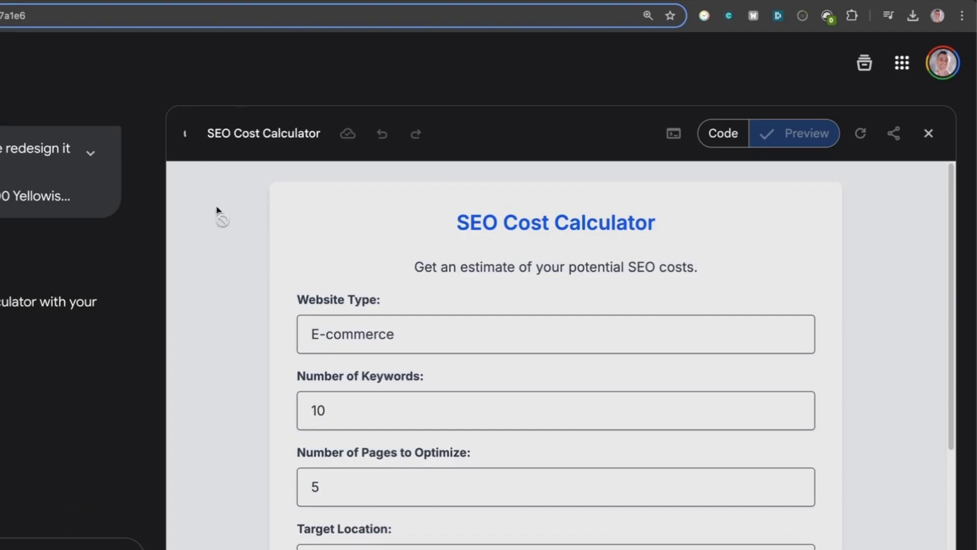
Review the redesigned calculator's code, then check its heading, form and Calculate Estimate button in the preview
left_click(720, 133)
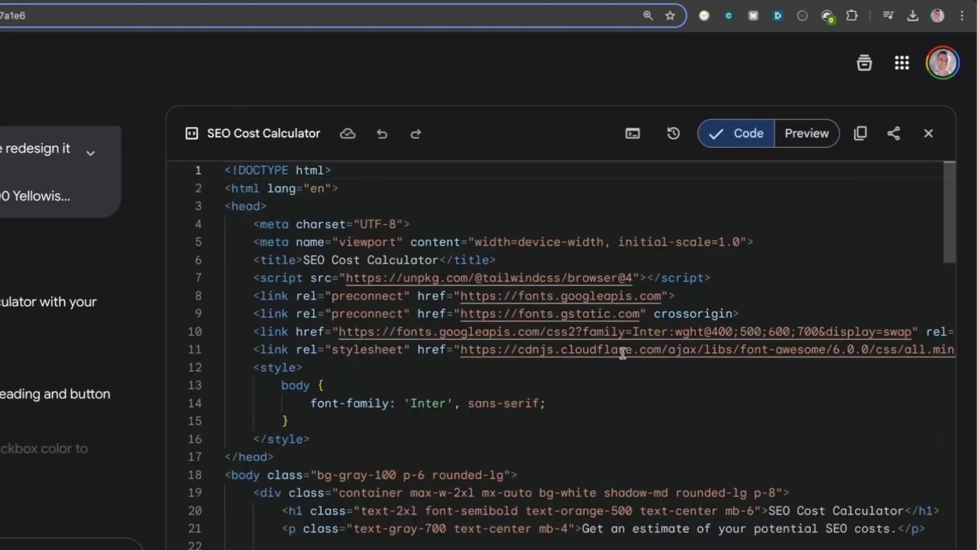
scroll(623, 352, "down", 10)
left_click(807, 134)
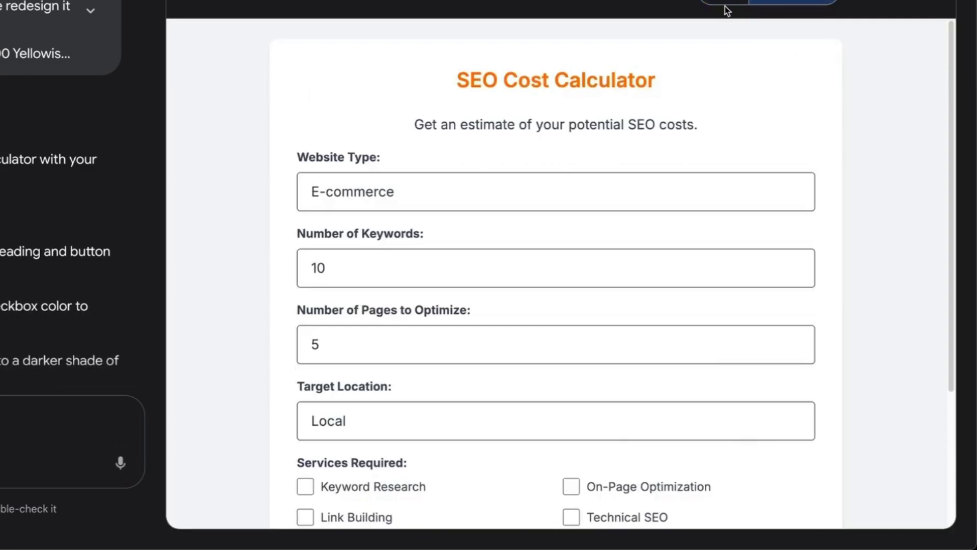
left_click_drag(407, 74, 735, 135)
scroll(725, 132, "down", 3)
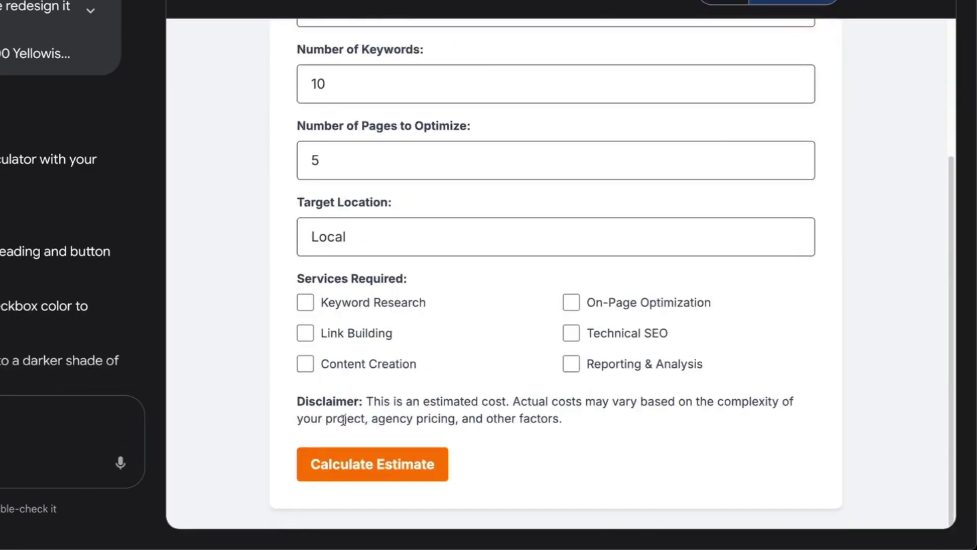
scroll(57, 186, "down", 4)
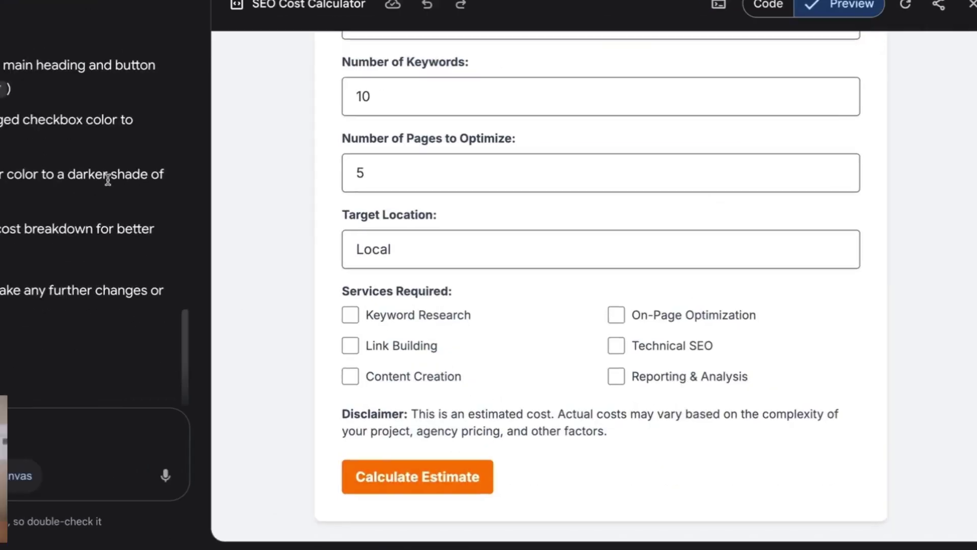
Copy the original prompt "create an SEO cost calculator" from the Gemini chat and open ChatGPT in a new tab
scroll(141, 129, "up", 15)
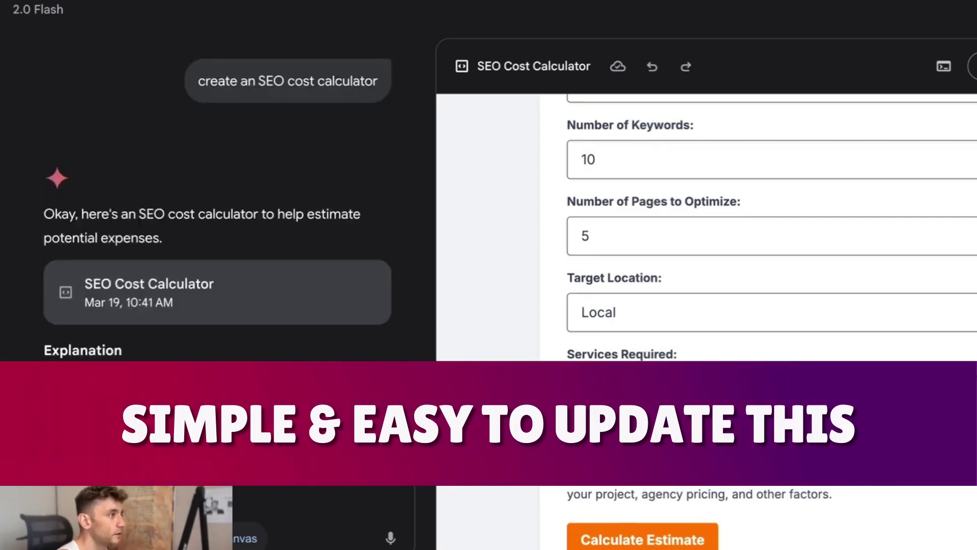
scroll(718, 305, "up", 4)
triple_click(242, 76)
key("ctrl+c")
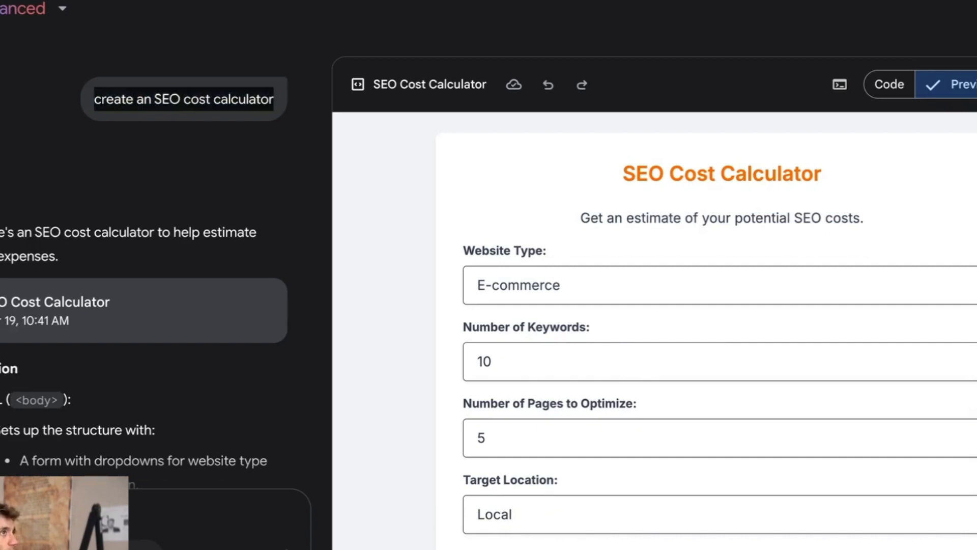
key("ctrl+t")
type("chat")
key("Return")
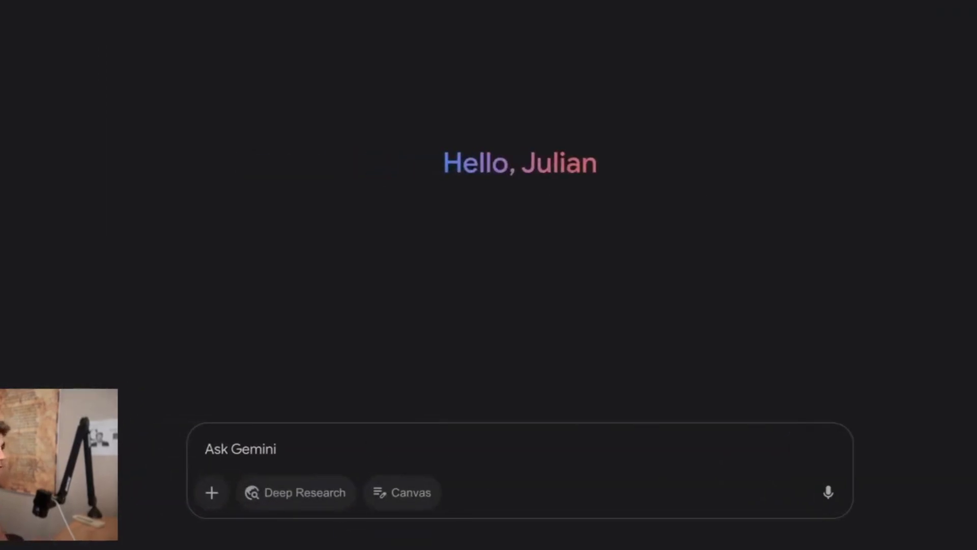
Arrange a new Gemini chat and ChatGPT 4o side by side and submit the copied calculator prompt for comparison
left_click_drag(974, 214, 494, 256)
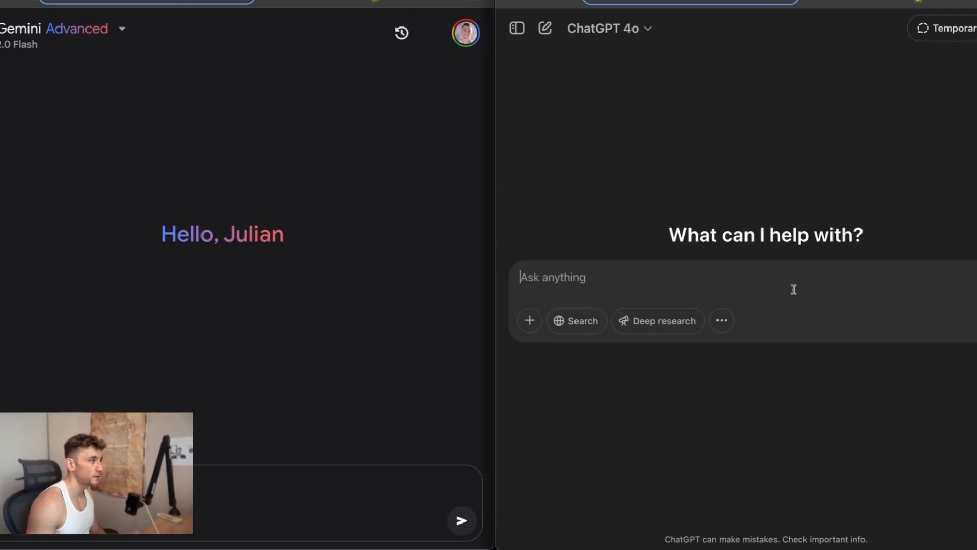
key("ctrl+v")
key("Return")
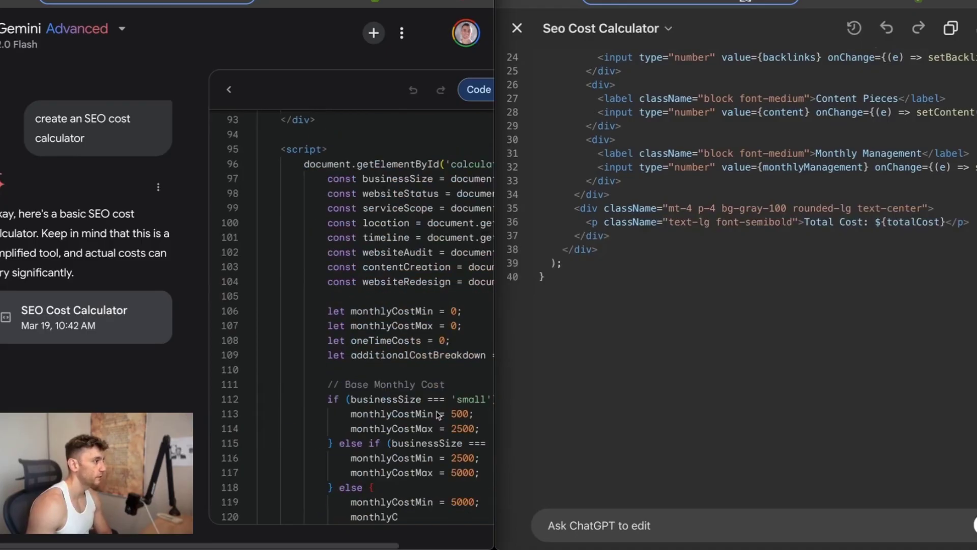
Compare Gemini's SEO cost calculator preview with the calculator code generated in ChatGPT
left_click(485, 183)
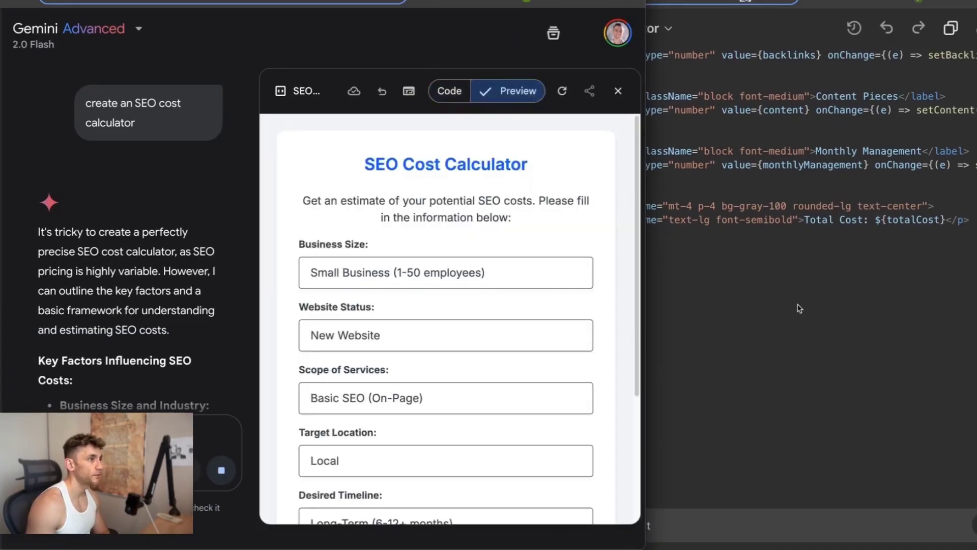
left_click(799, 305)
scroll(794, 321, "down", 3)
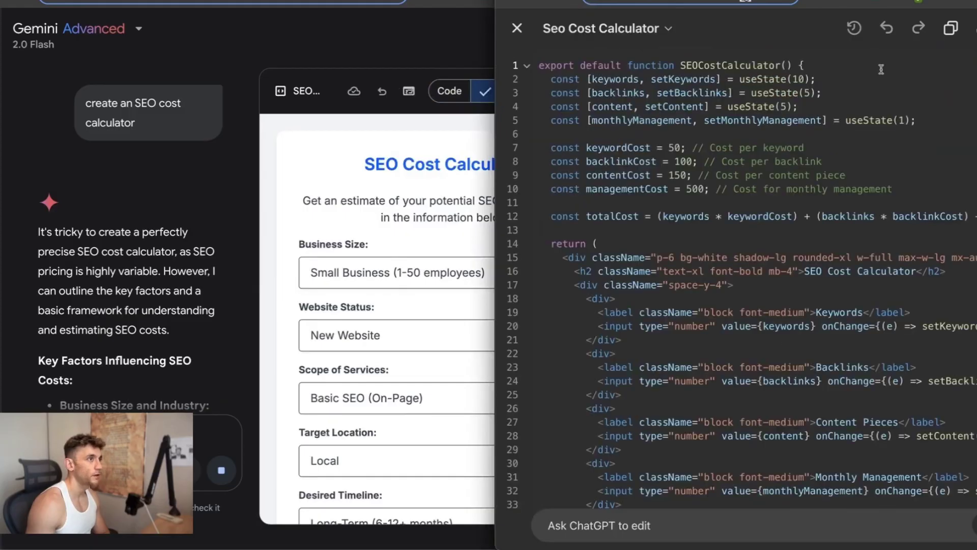
Enlarge the ChatGPT window and ask it to "rewrite this as html"
key("ctrl+alt+Return")
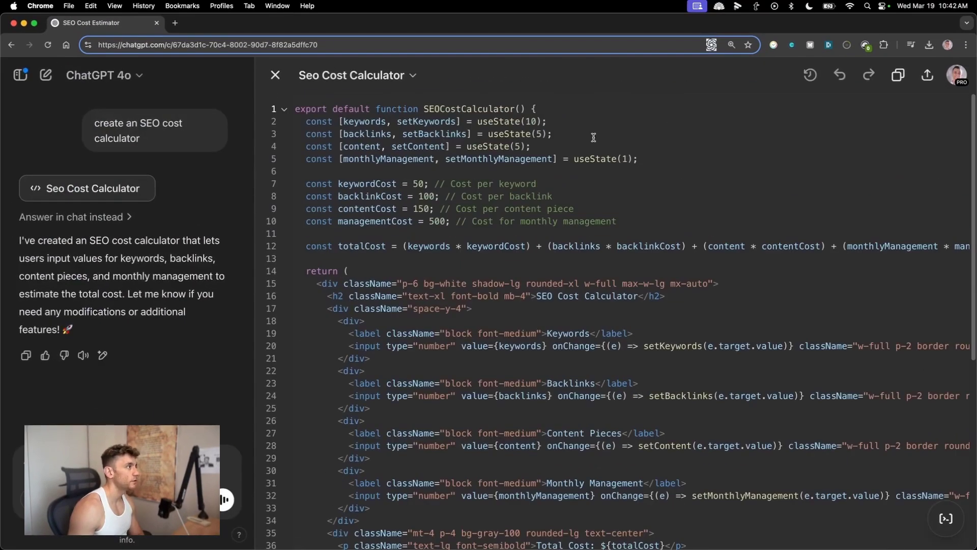
left_click(285, 109)
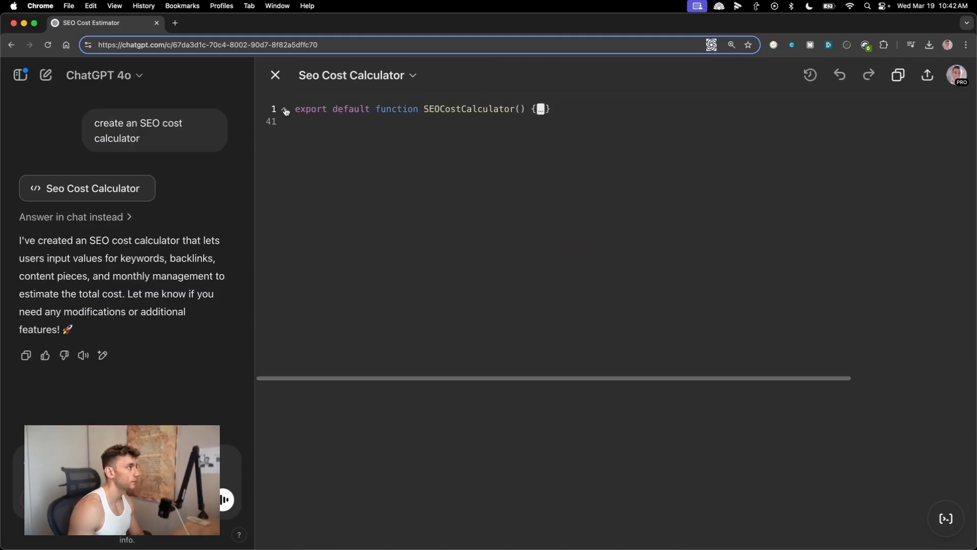
left_click(284, 109)
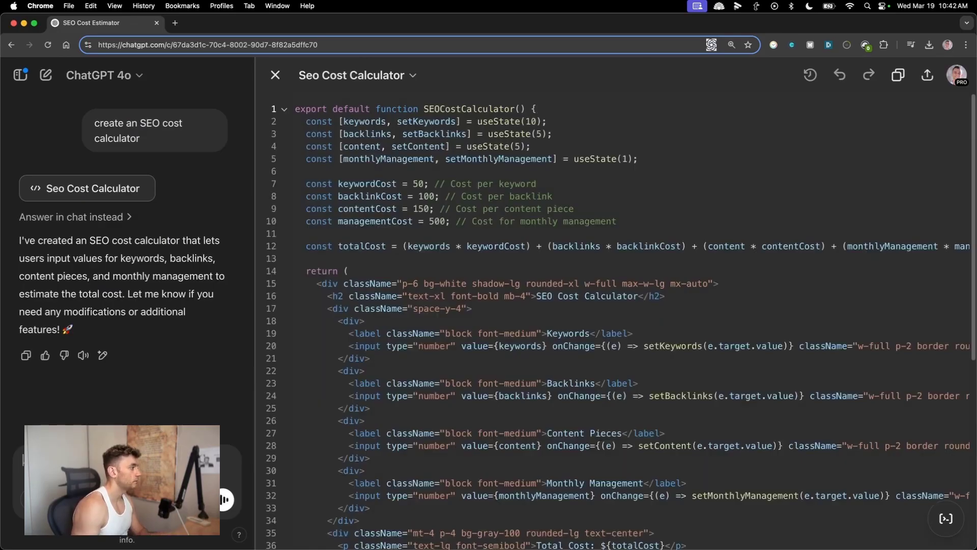
key("Return")
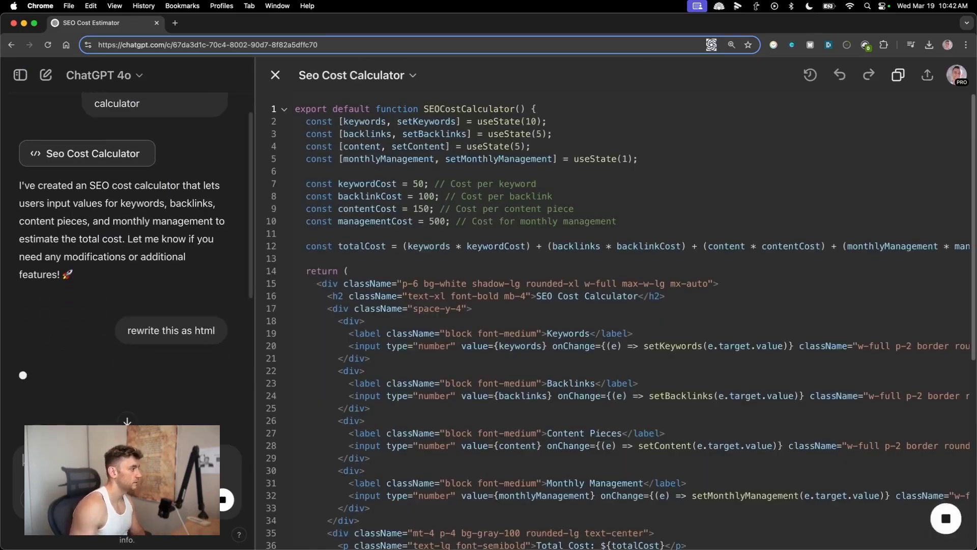
View Gemini's calculator preview beside ChatGPT's HTML rewrite, then enlarge the ChatGPT window again
key("ctrl+alt+Right")
left_click_drag(414, 293, 626, 296)
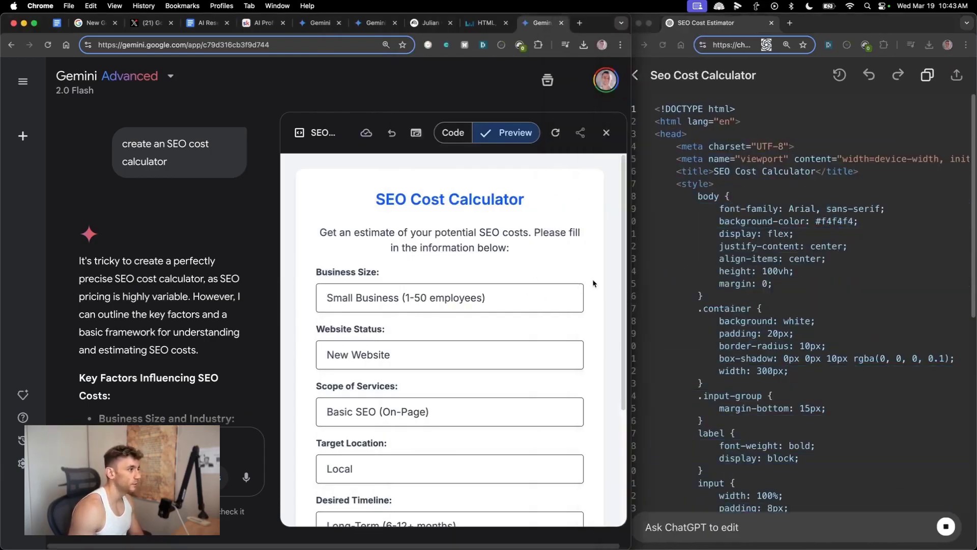
left_click(825, 23)
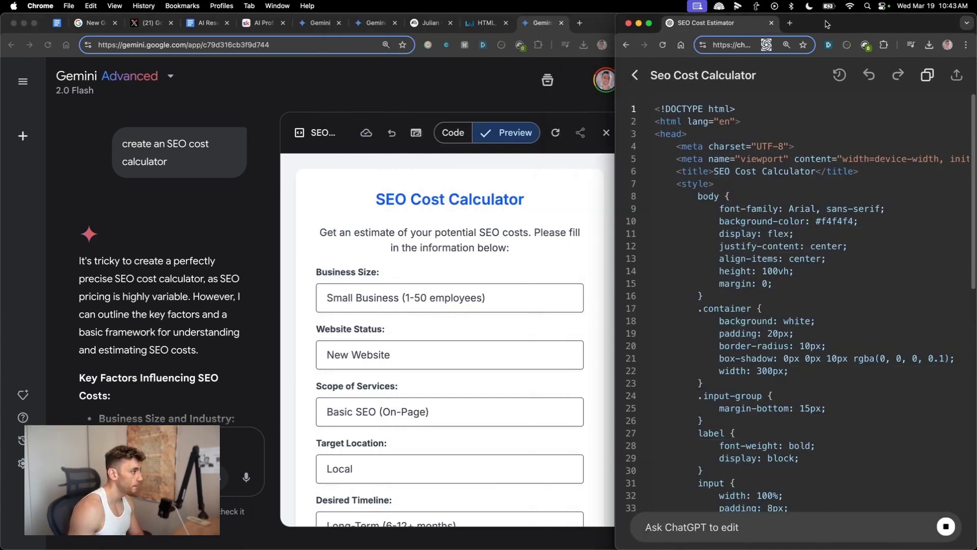
double_click(825, 23)
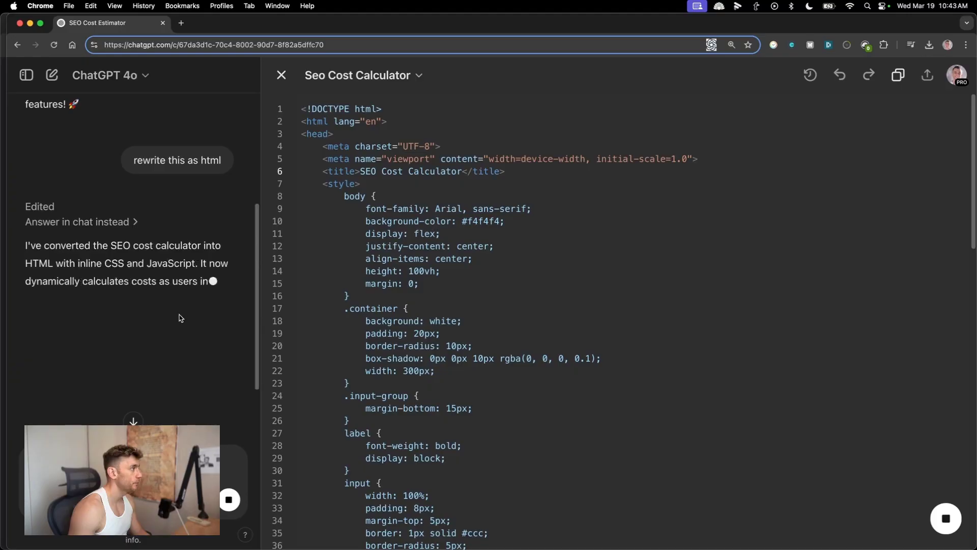
Check ChatGPT's canvas tools and conversation, then reopen the calculator and review its HTML code
mouse_move(945, 518)
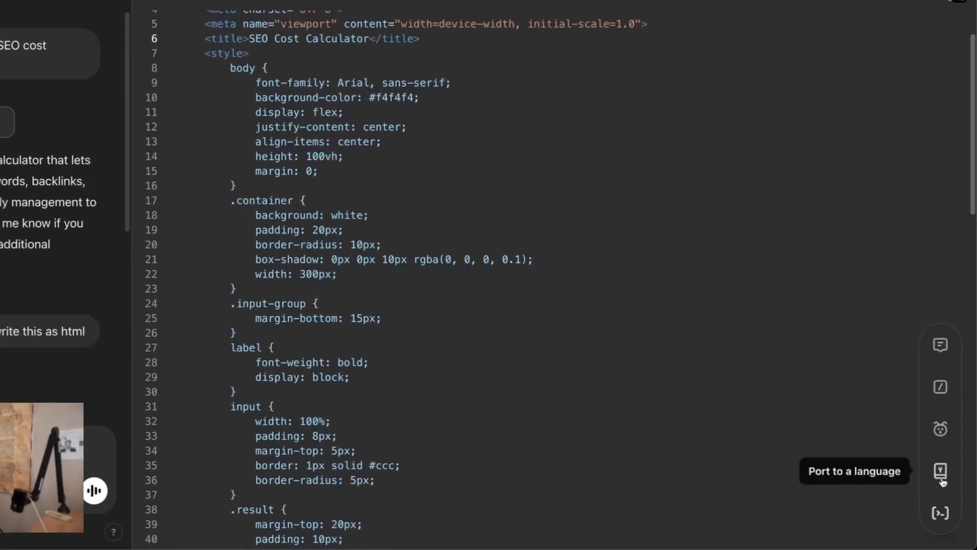
left_click(700, 304)
scroll(698, 333, "up", 2)
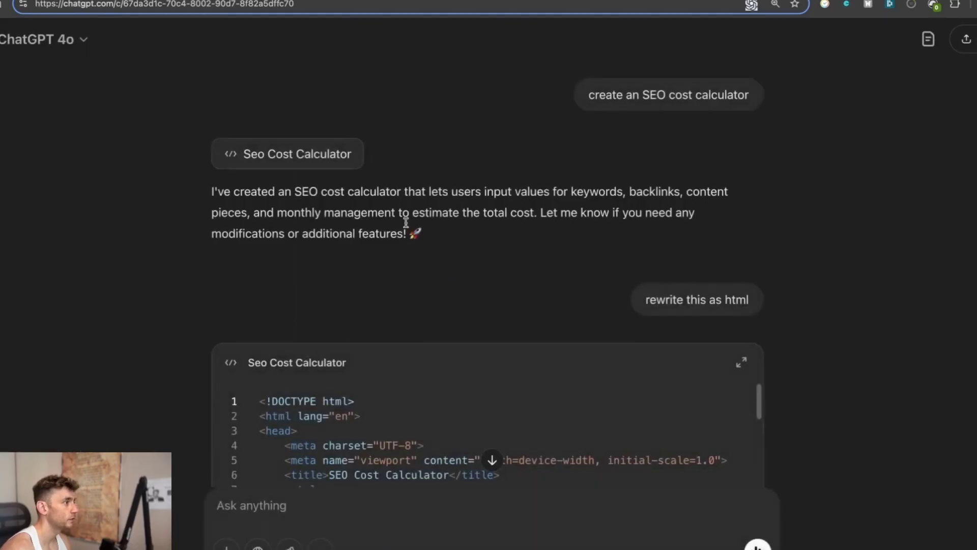
scroll(489, 265, "down", 2)
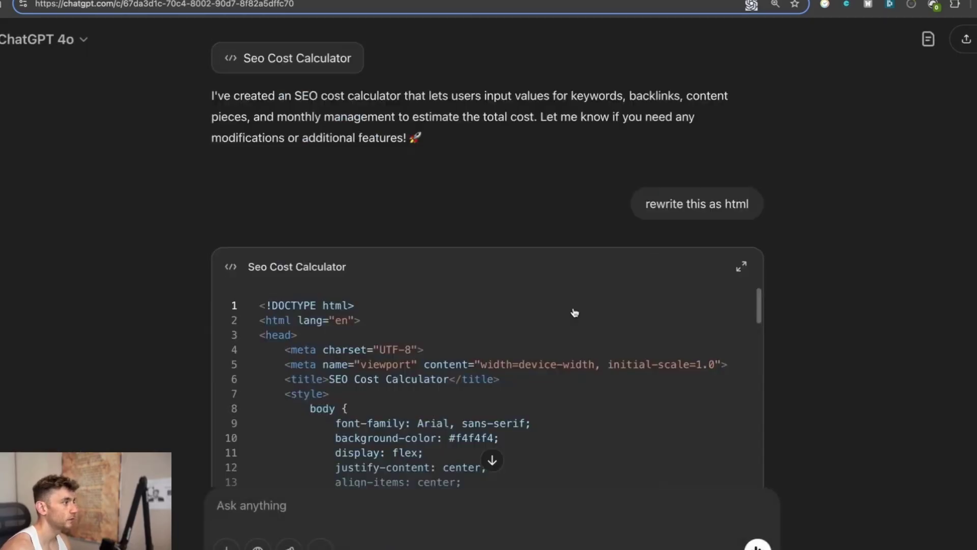
left_click(396, 275)
scroll(812, 365, "down", 15)
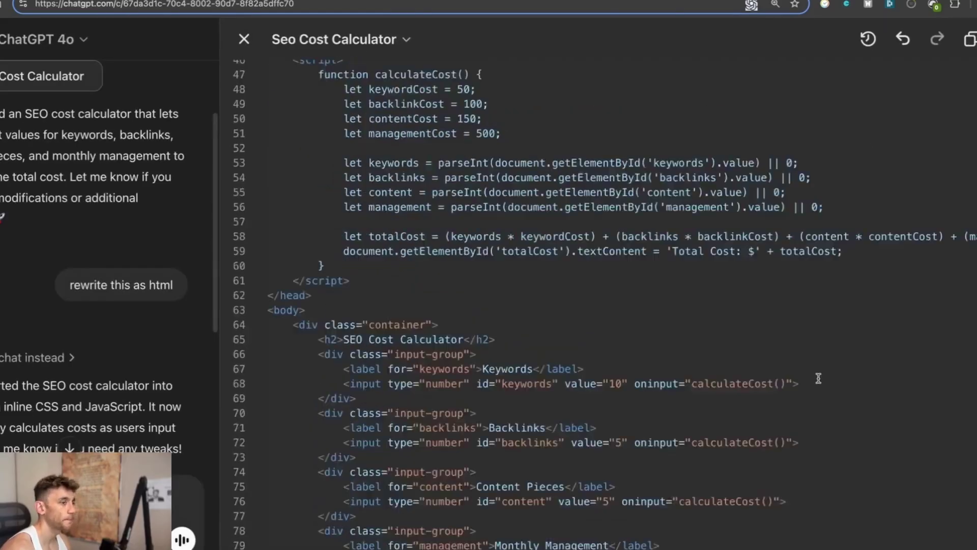
scroll(102, 244, "up", 2)
scroll(509, 254, "up", 15)
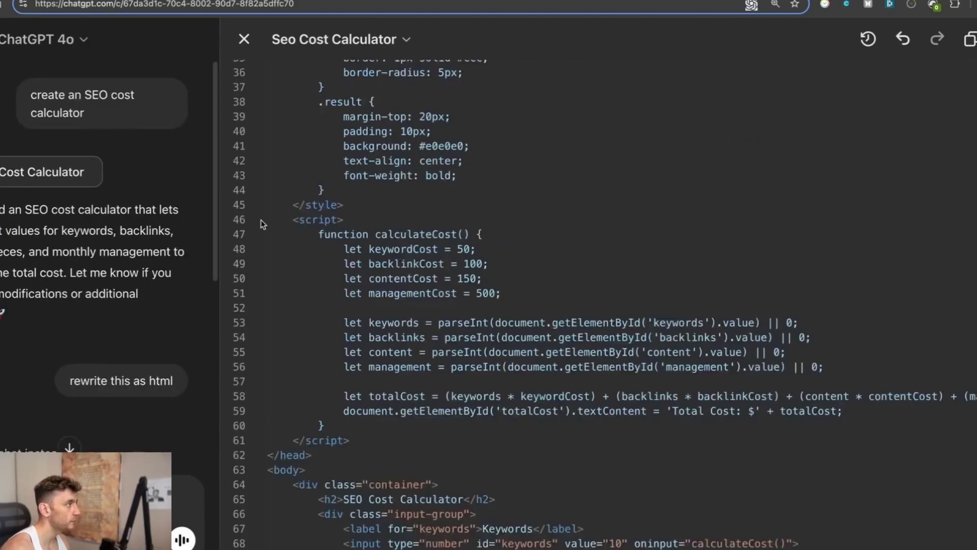
Copy ChatGPT's full HTML code and paste it over the existing HTML in Liveweave
key("ctrl+a")
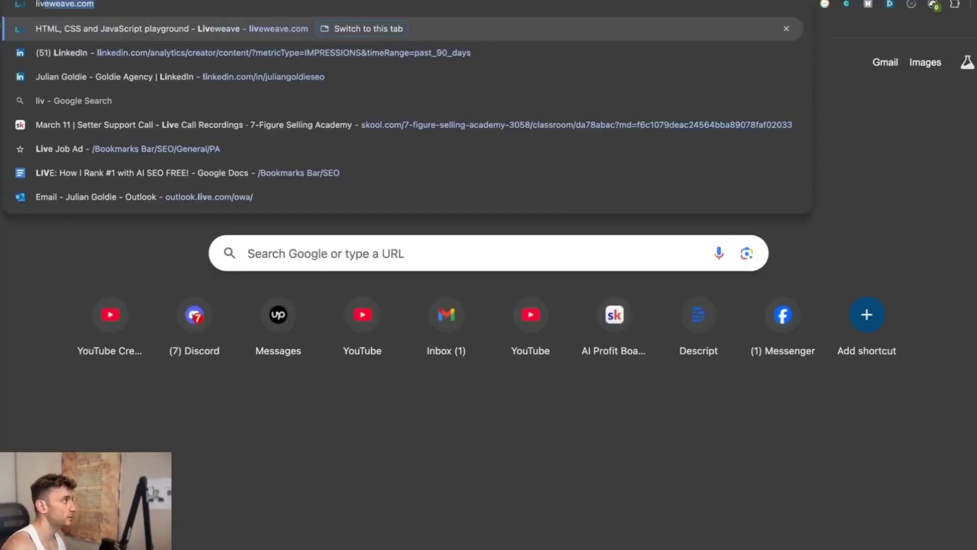
type("ivew")
key("Return")
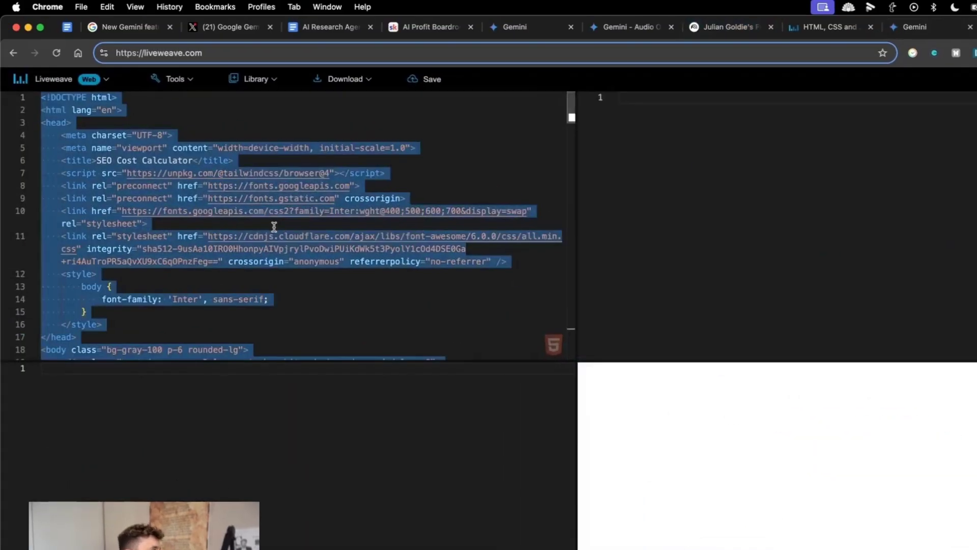
key("ctrl+v")
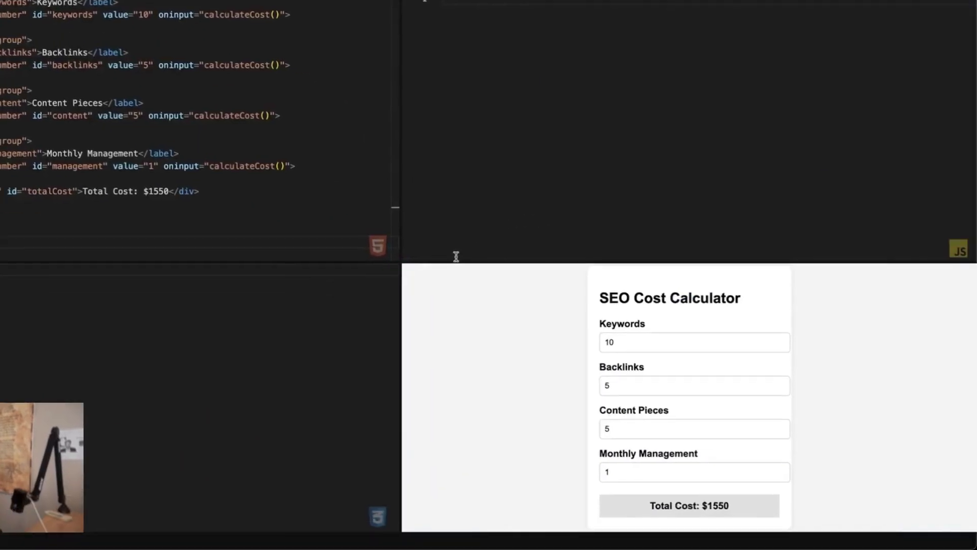
Expand Liveweave's calculator preview over the code panes and widen Gemini's window beside it for comparison
left_click_drag(458, 261, 472, 1)
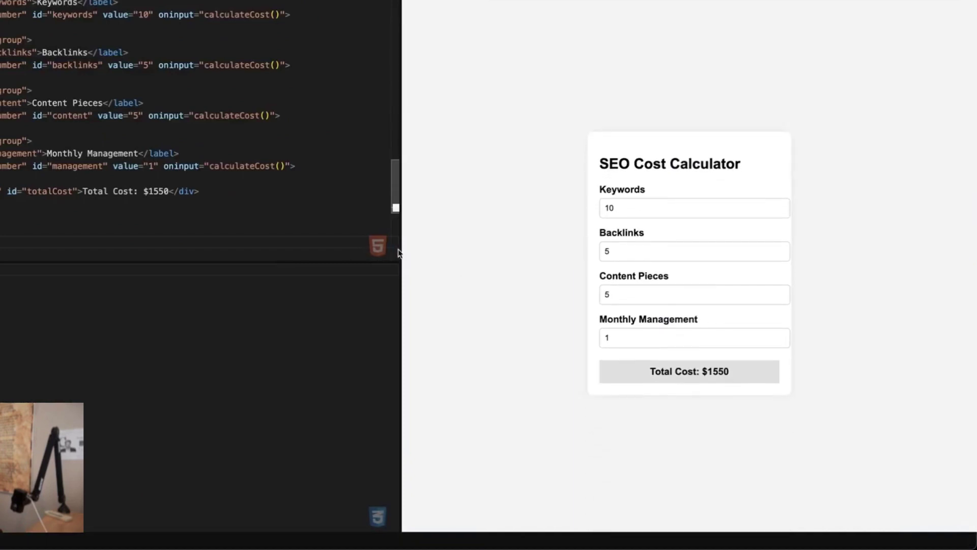
left_click_drag(400, 250, 1, 204)
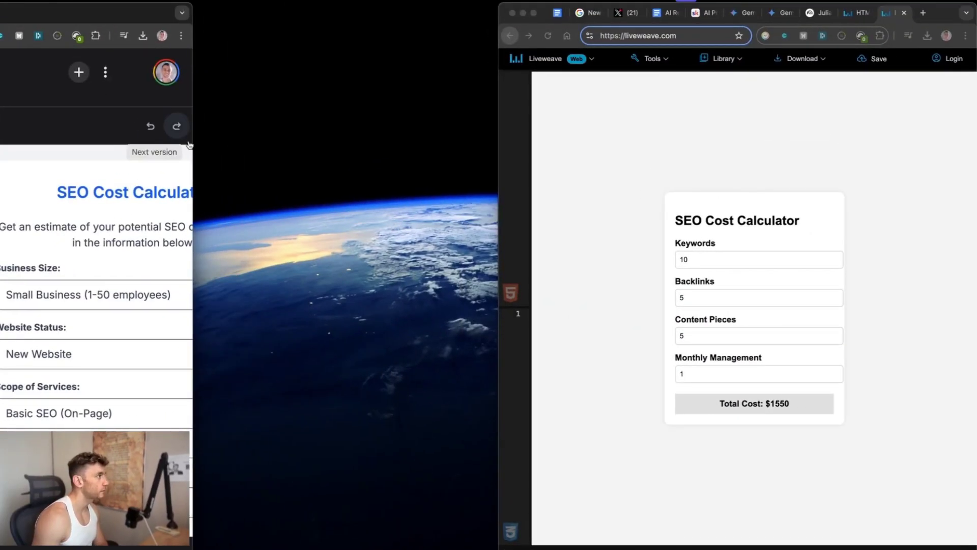
left_click_drag(201, 200, 503, 219)
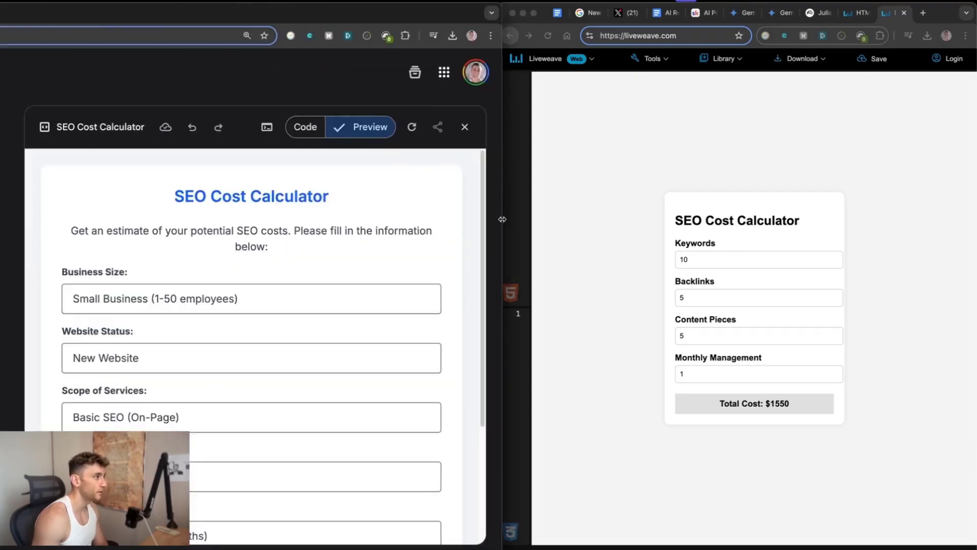
Compare the two calculators' layouts, highlighting the introductory sentence and browsing the form fields in Gemini's version
left_click(560, 228)
scroll(353, 373, "down", 3)
scroll(346, 370, "up", 3)
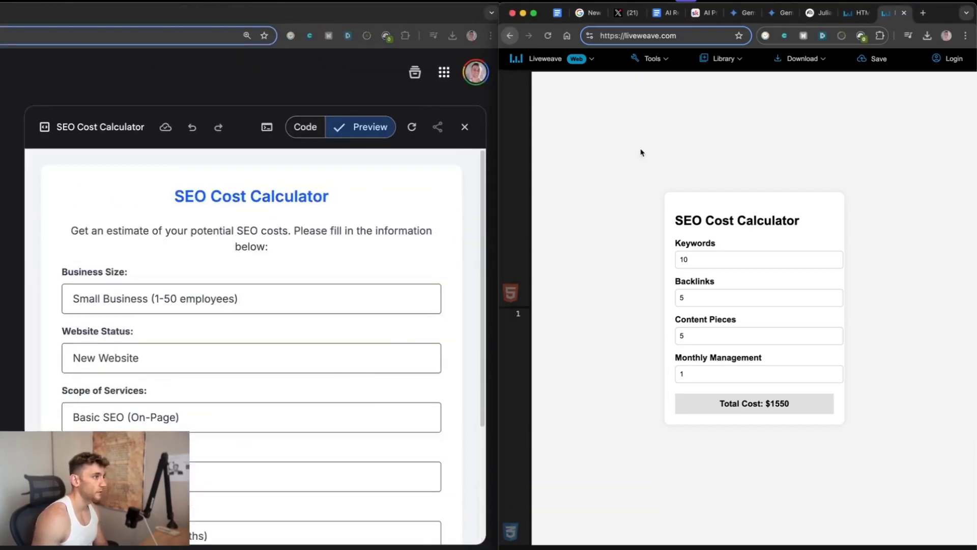
left_click(230, 164)
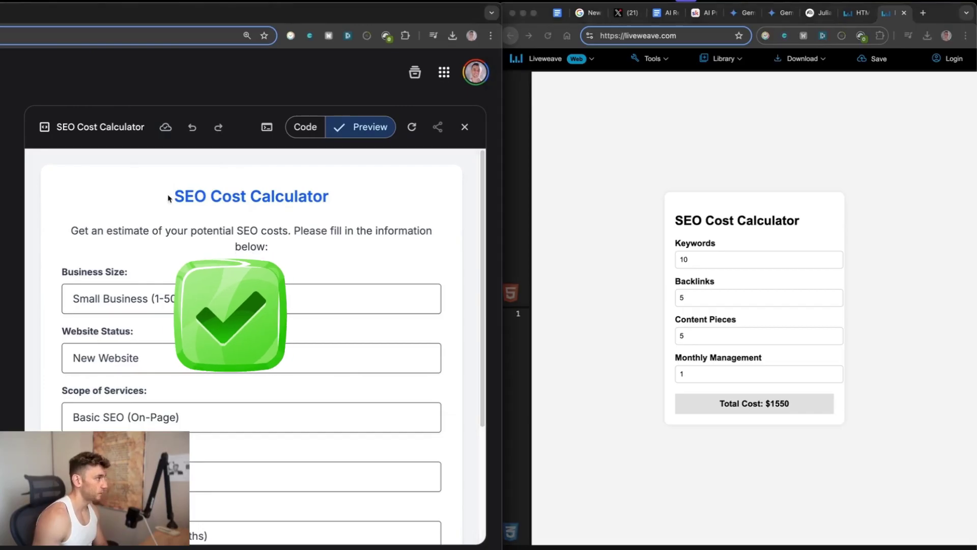
left_click_drag(59, 222, 320, 255)
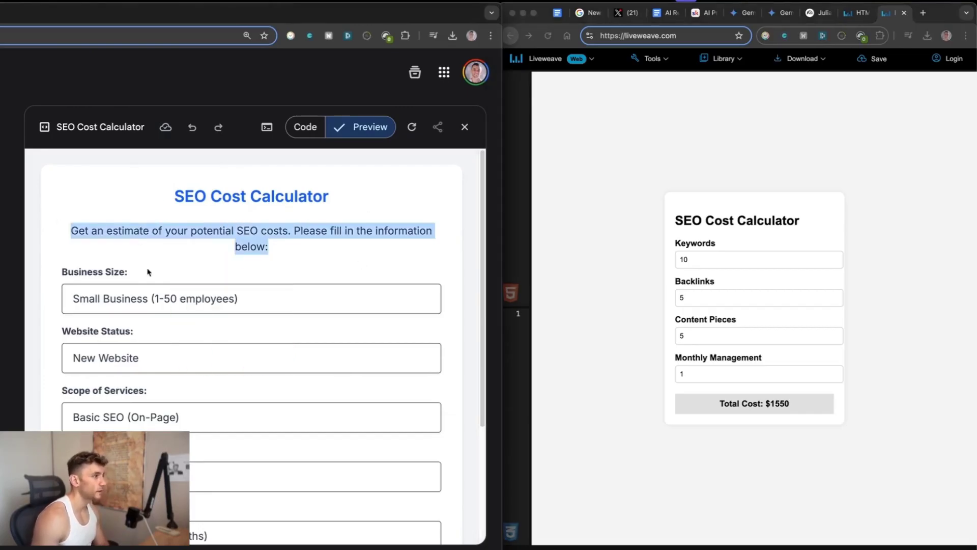
scroll(148, 272, "down", 3)
scroll(170, 293, "up", 3)
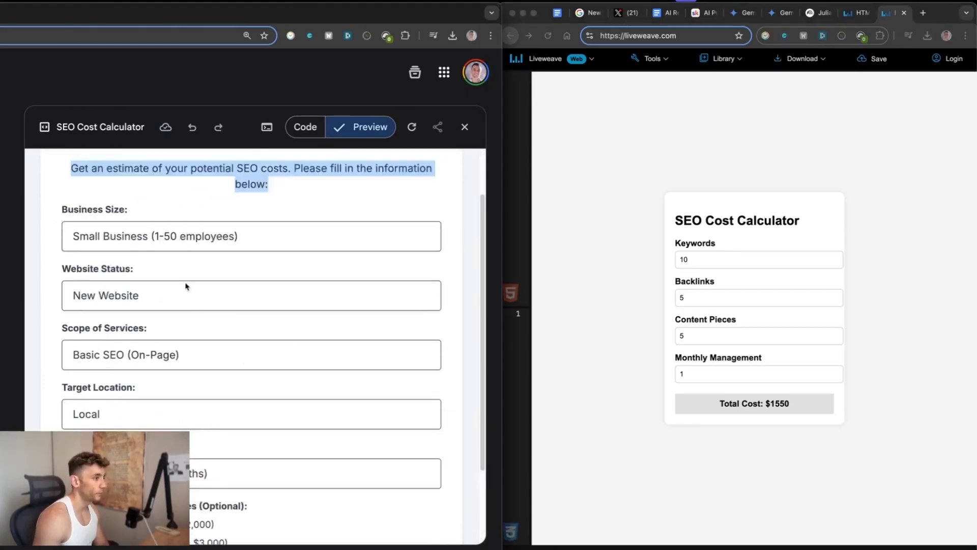
Set Monthly Management to 2 in the ChatGPT-built calculator to test its total cost
left_click(826, 371)
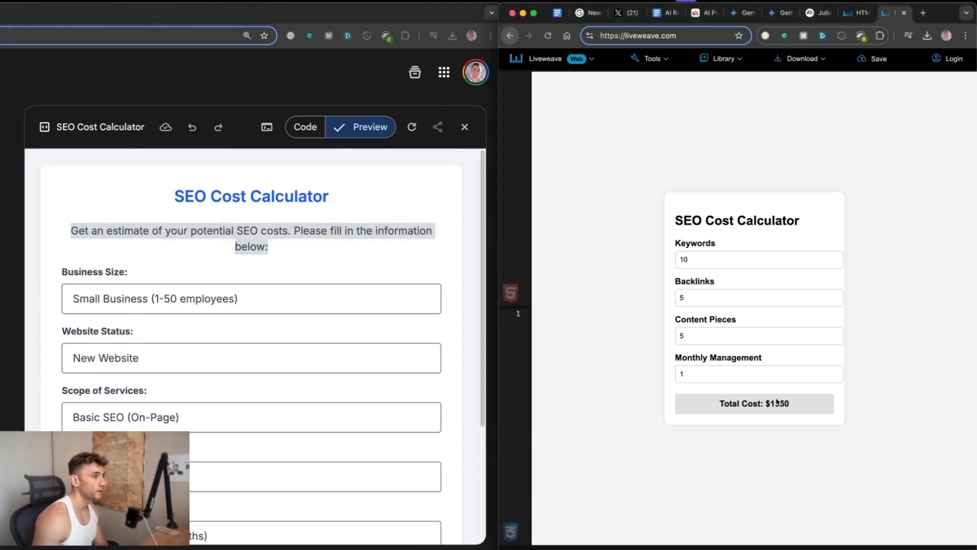
left_click(701, 374)
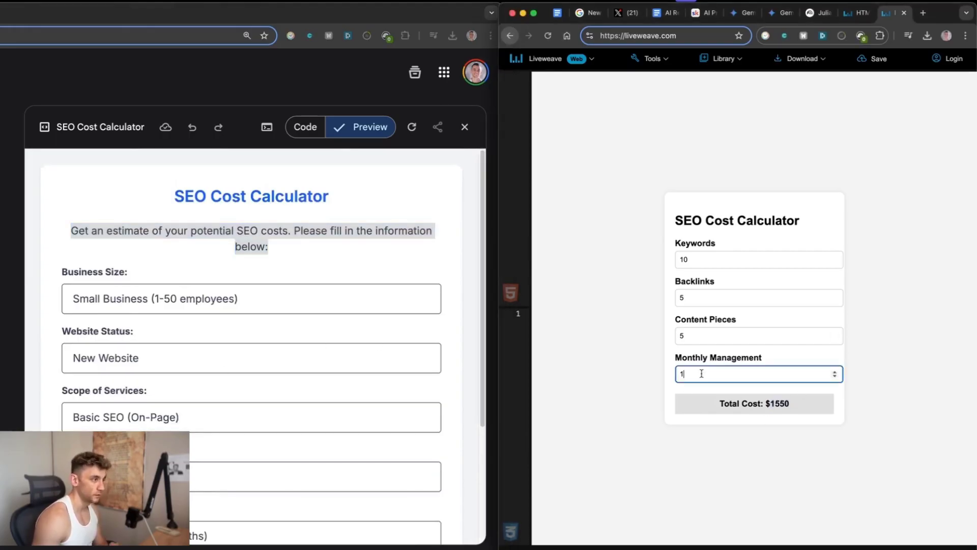
left_click(669, 347)
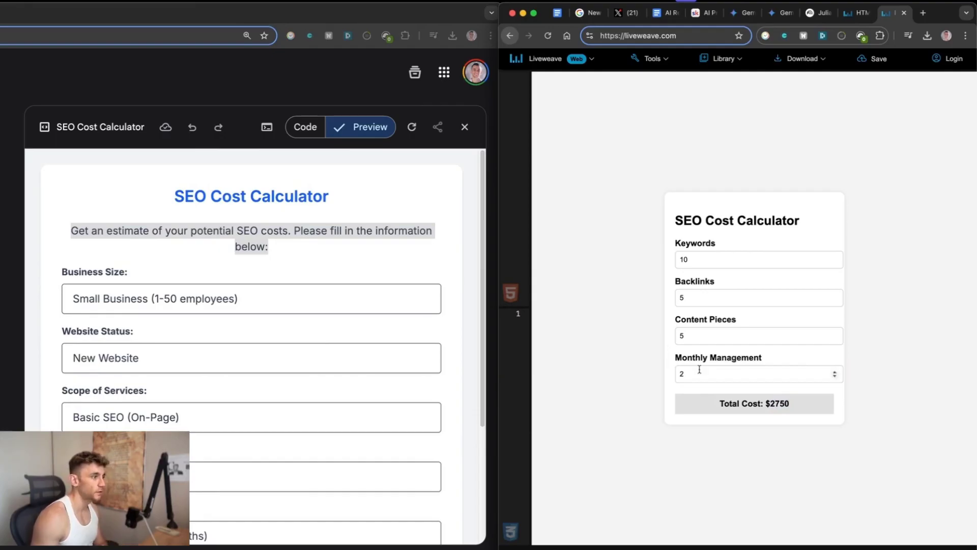
Examine Gemini's calculator form from its heading down to the optional one-time services
scroll(390, 406, "down", 5)
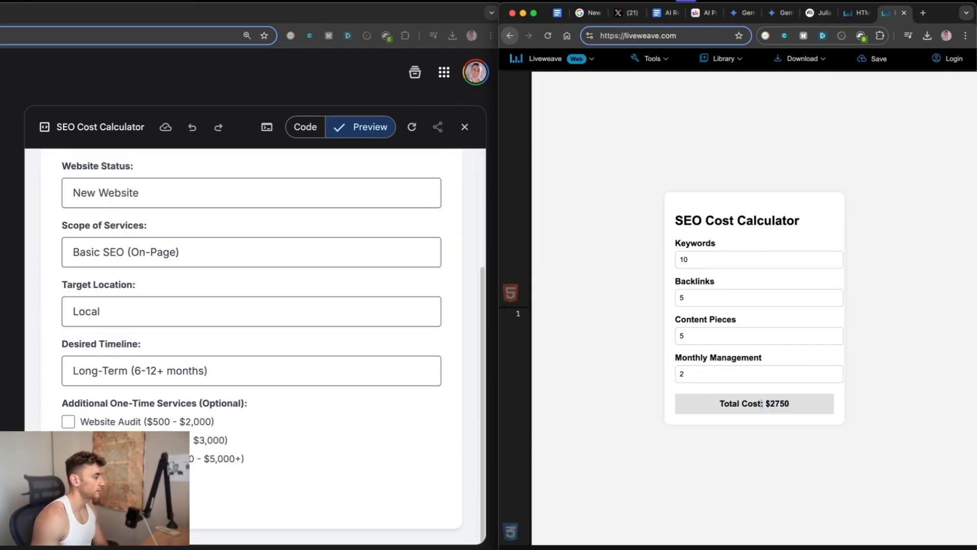
left_click(312, 469)
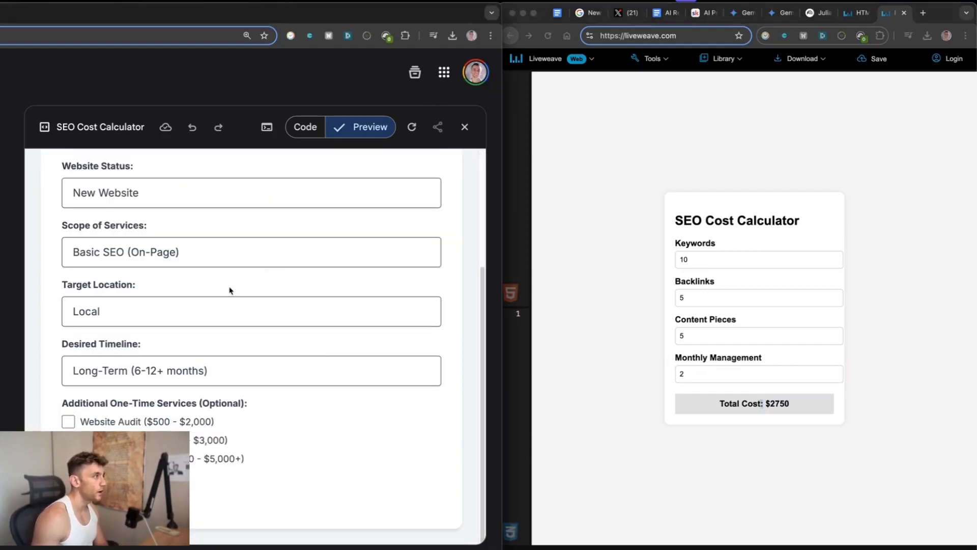
scroll(230, 291, "up", 5)
scroll(239, 287, "down", 5)
scroll(241, 290, "up", 5)
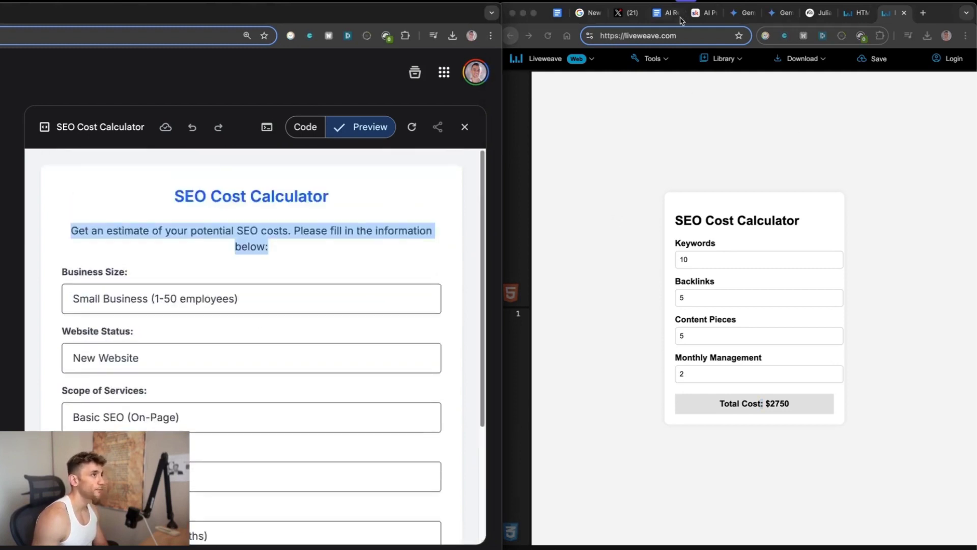
Enlarge the Gemini window and read its explanation of the calculator through the Key Improvements list
double_click(349, 9)
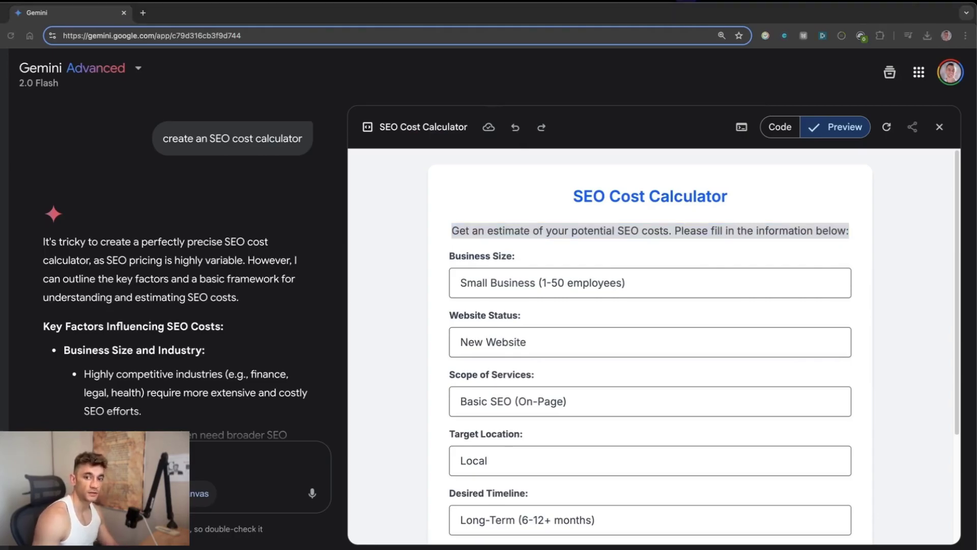
left_click(538, 131)
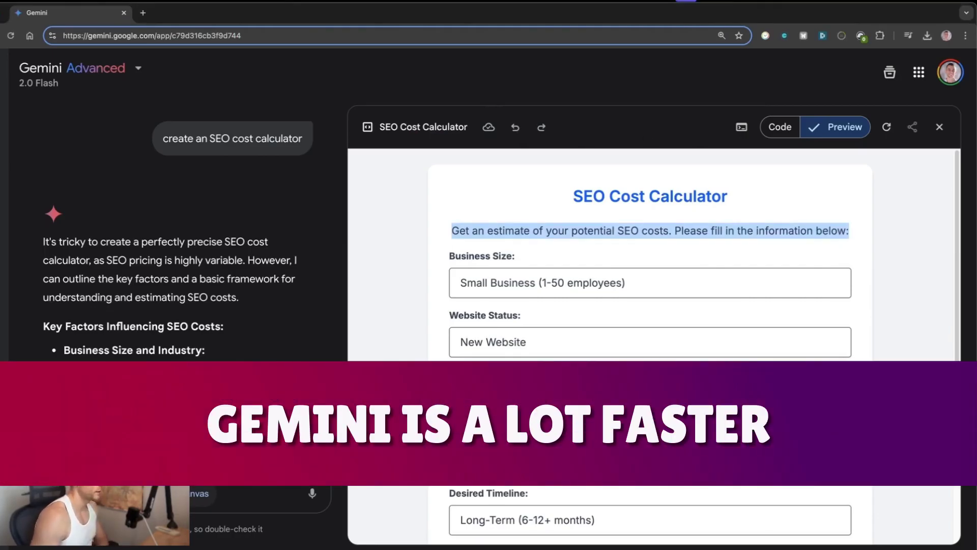
scroll(139, 249, "down", 15)
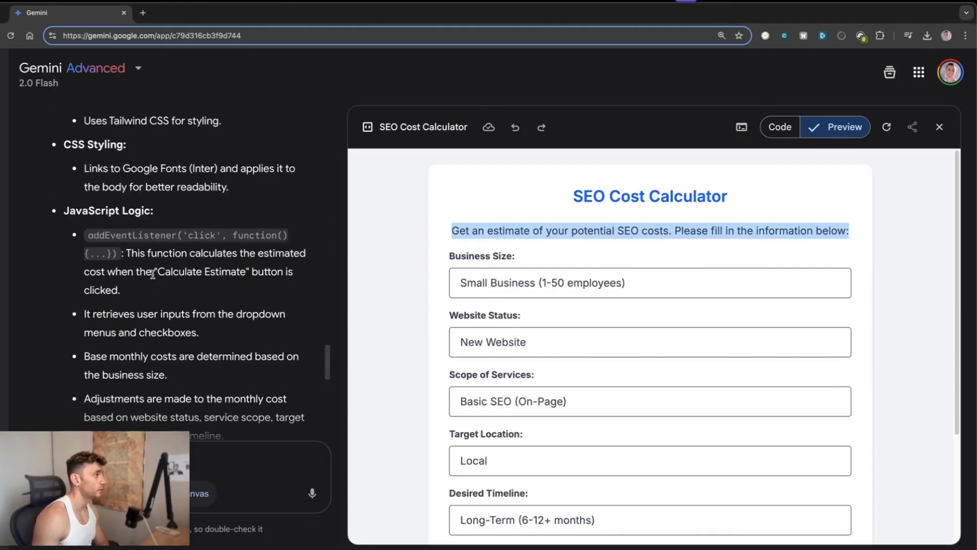
left_click_drag(21, 115, 300, 378)
left_click(294, 357)
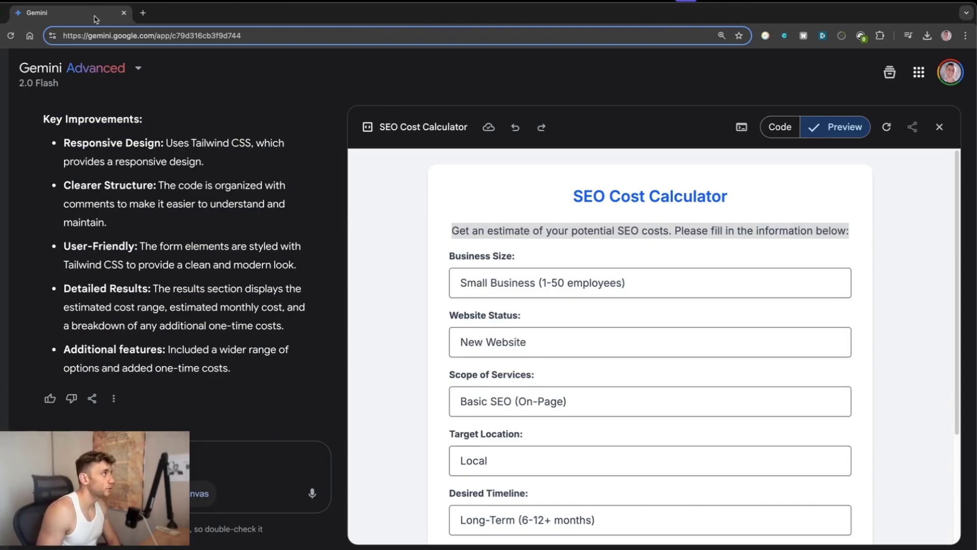
Close the Gemini calculator tab and enlarge the Liveweave browser window
key("super+w")
double_click(945, 16)
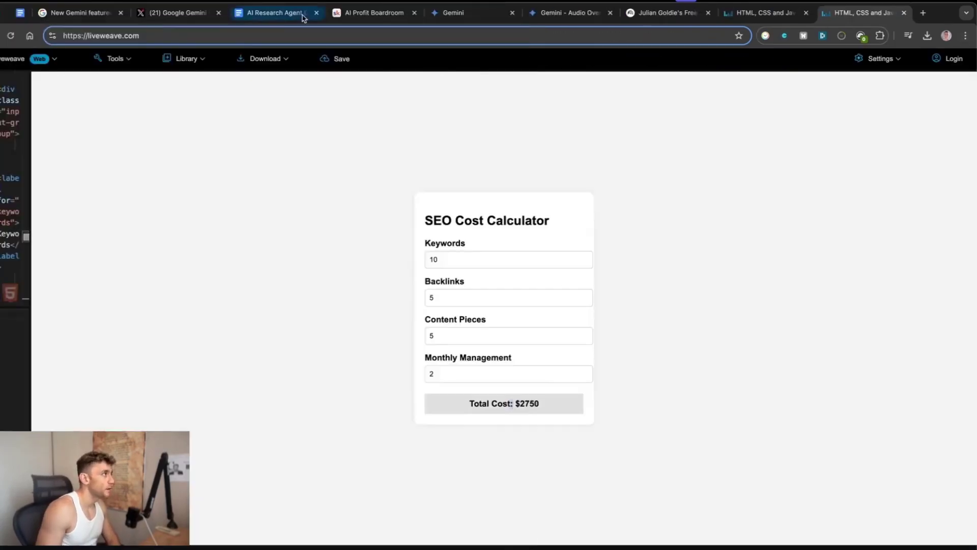
Switch to the AI Profit Boardroom community and open the "SOPs - The Whole Collection!" course from its classroom
left_click(374, 13)
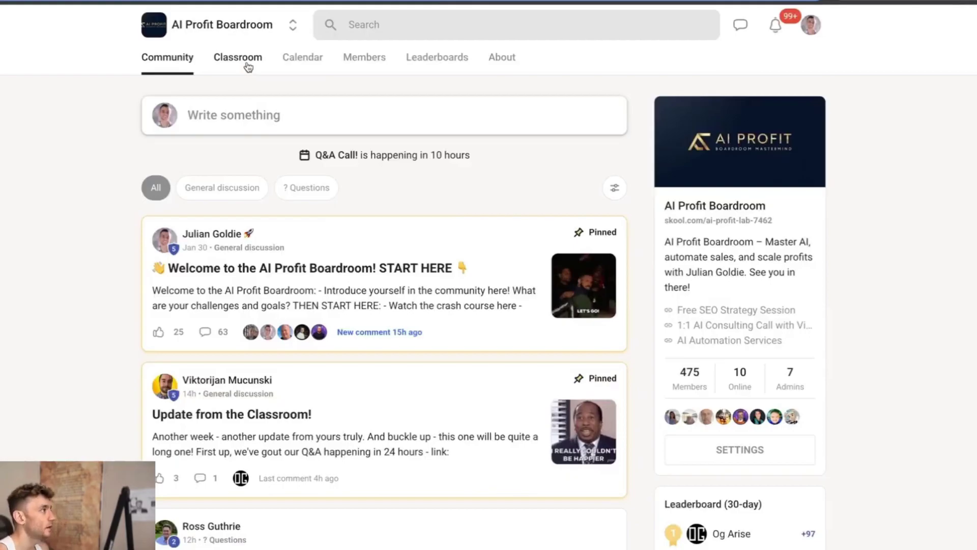
left_click(259, 94)
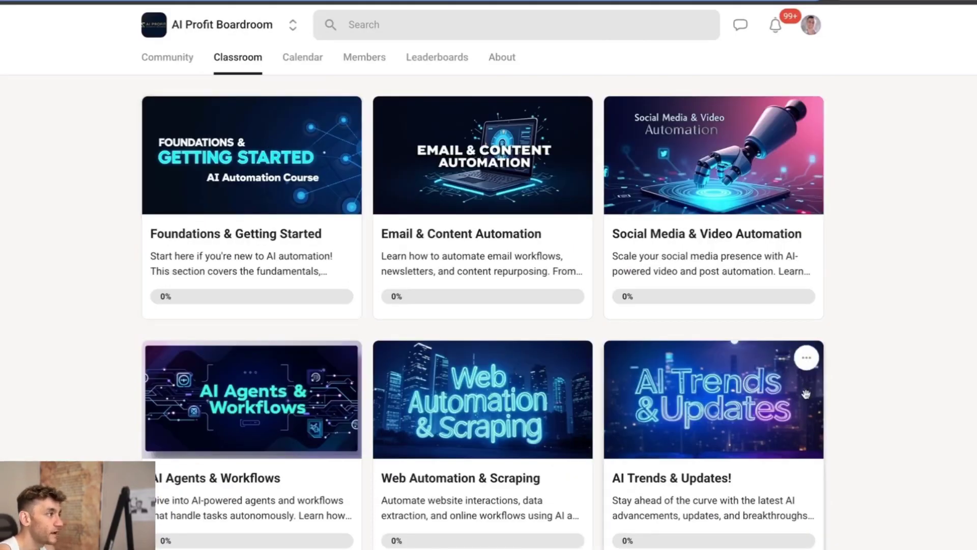
scroll(519, 288, "down", 5)
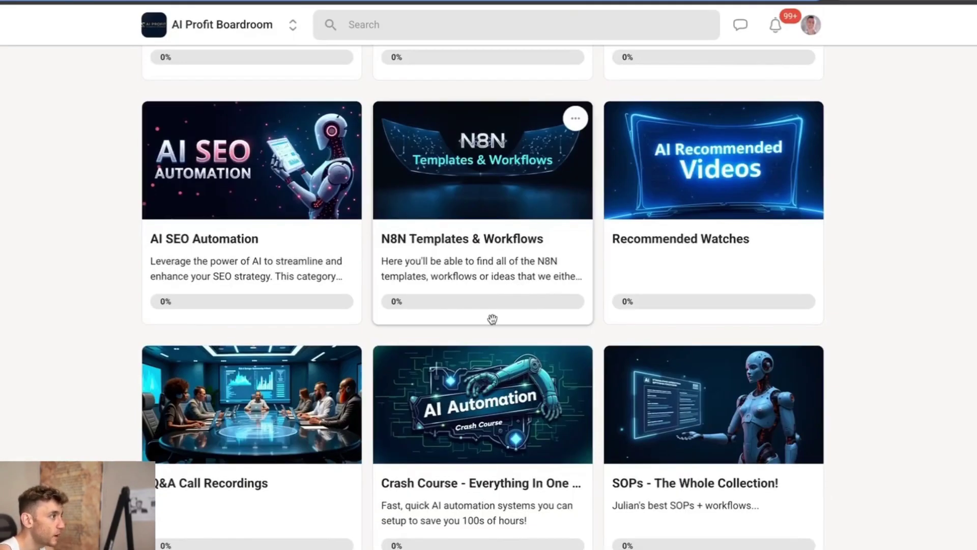
scroll(504, 292, "down", 5)
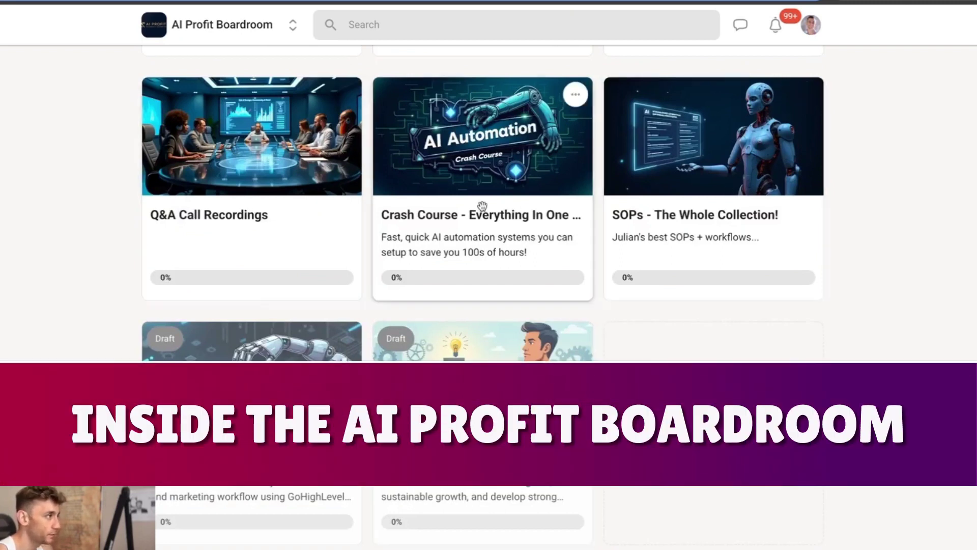
left_click(769, 240)
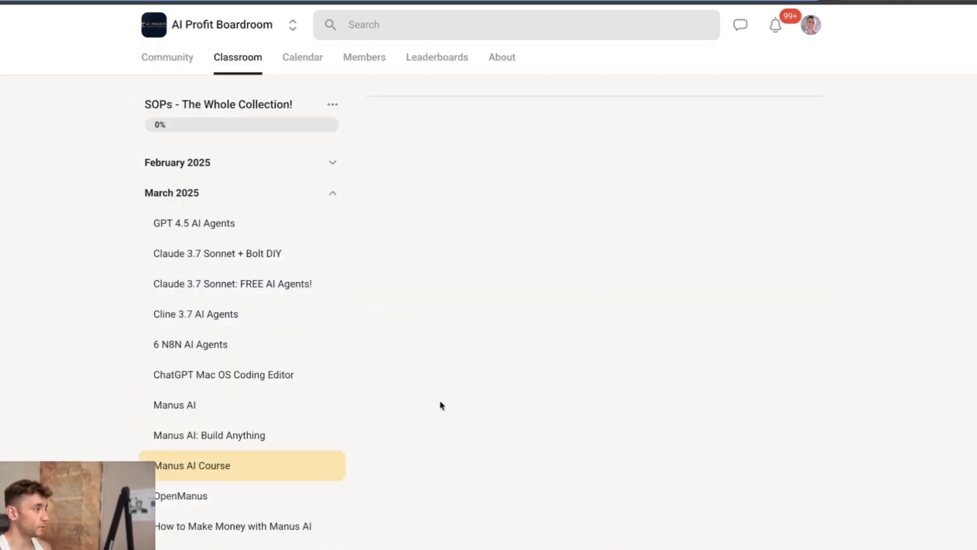
Skim the Manus AI Course lesson's key features, from the introduction down to the Multi-tasking section
scroll(441, 403, "down", 4)
scroll(389, 423, "down", 8)
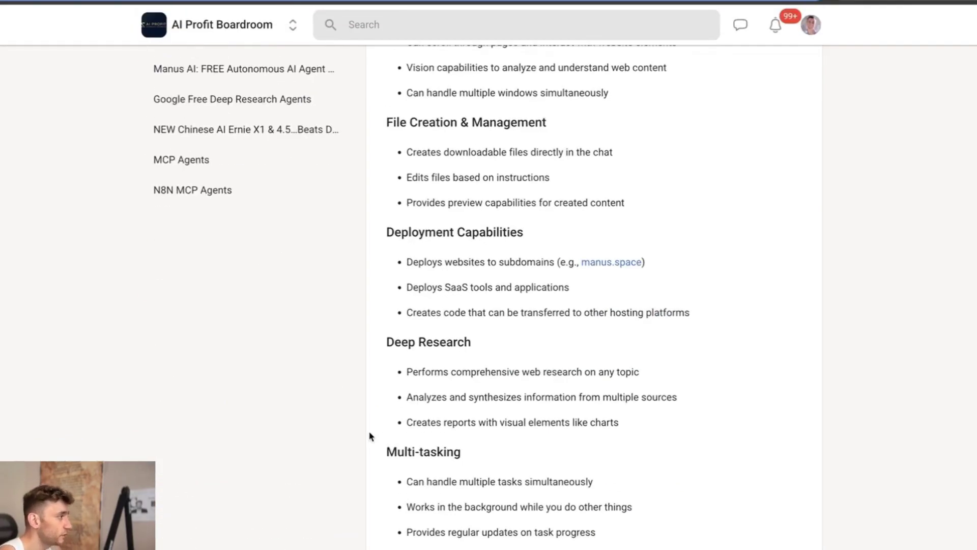
scroll(303, 338, "up", 10)
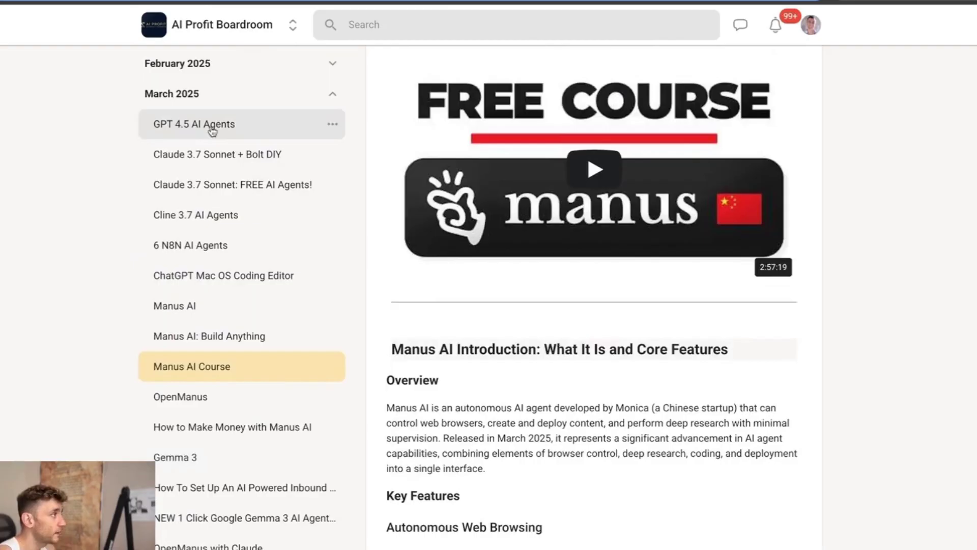
Open the GPT 4.5 AI Agents lesson and read its SOP from the overview through Step 1
left_click(213, 127)
scroll(476, 455, "down", 4)
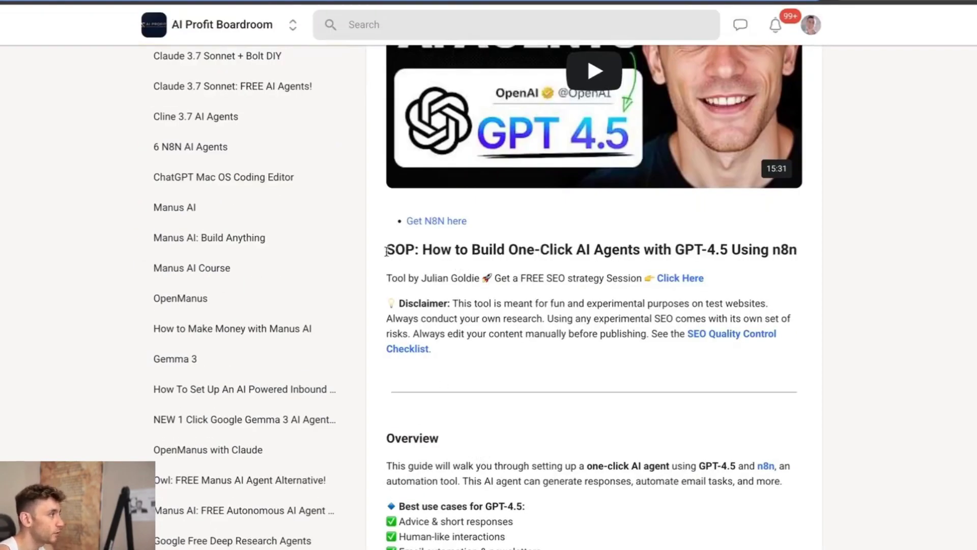
scroll(465, 376, "down", 6)
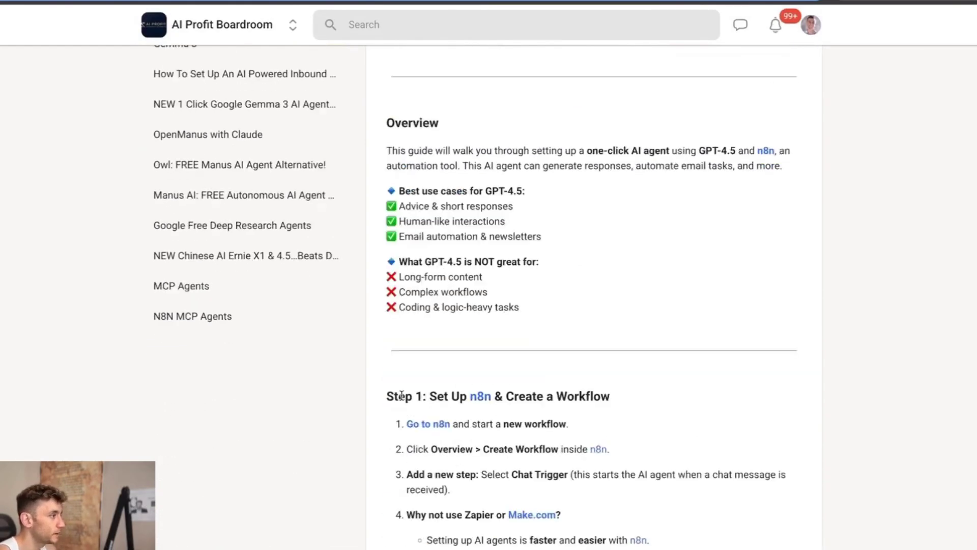
scroll(316, 226, "up", 3)
scroll(316, 227, "up", 5)
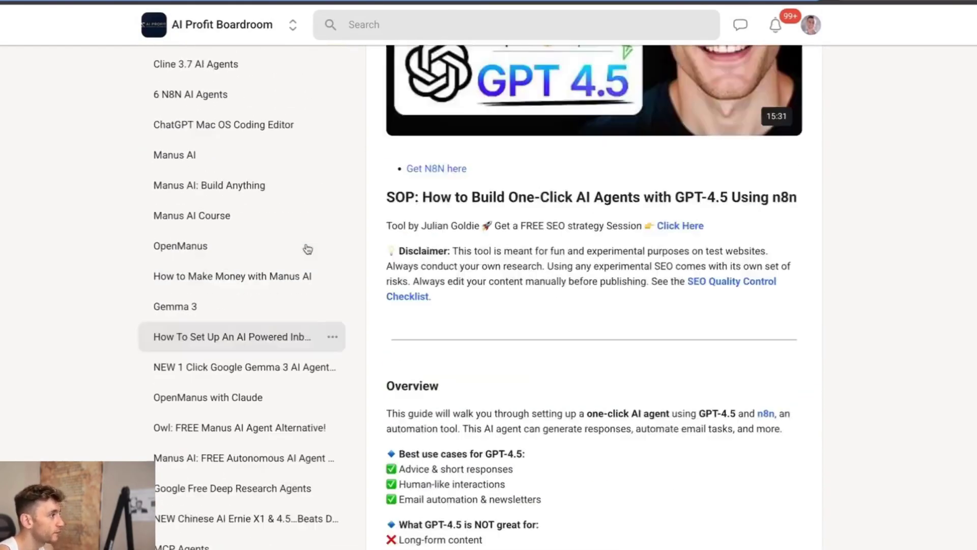
scroll(515, 392, "down", 8)
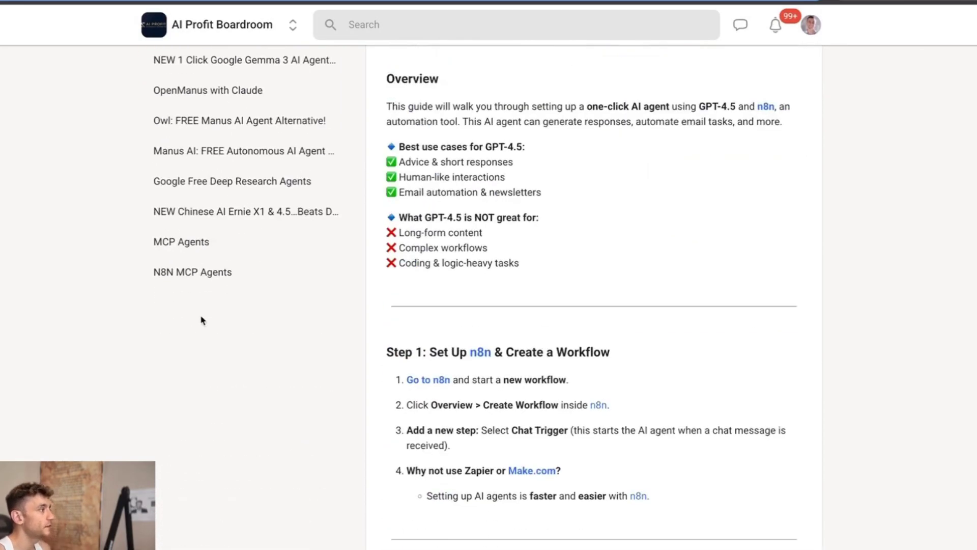
Open the MCP Agents lesson and skim its SOP on setting up MCP AI agents for automation
left_click(259, 247)
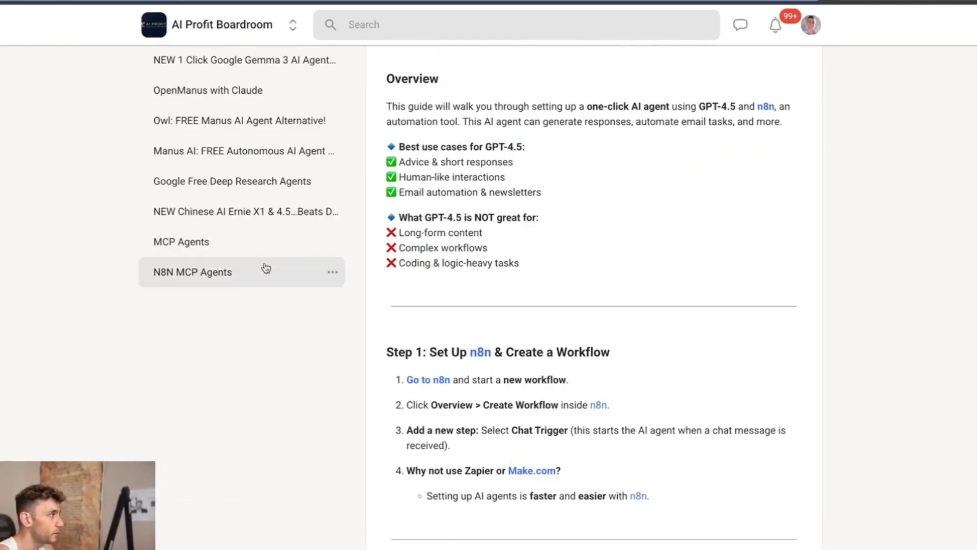
scroll(347, 404, "down", 15)
scroll(337, 389, "up", 10)
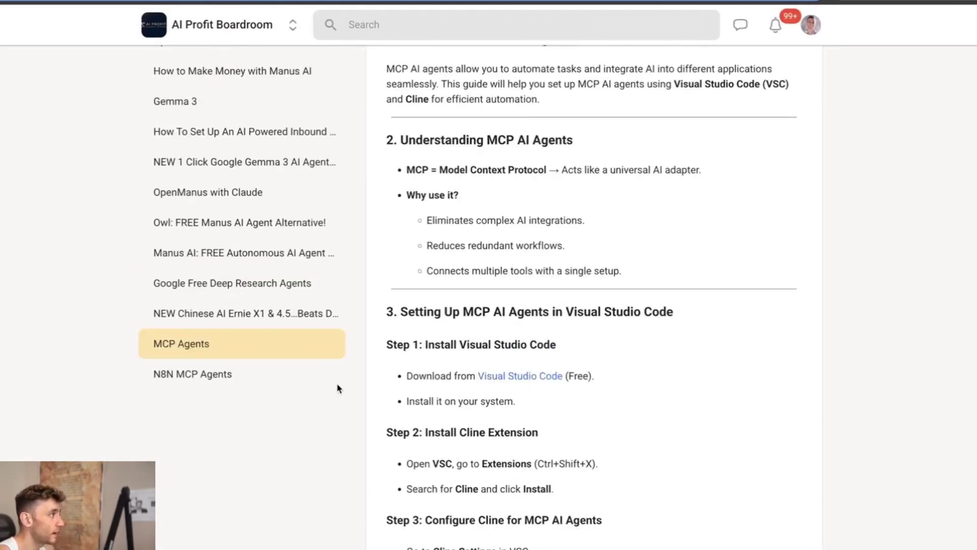
scroll(313, 379, "up", 2)
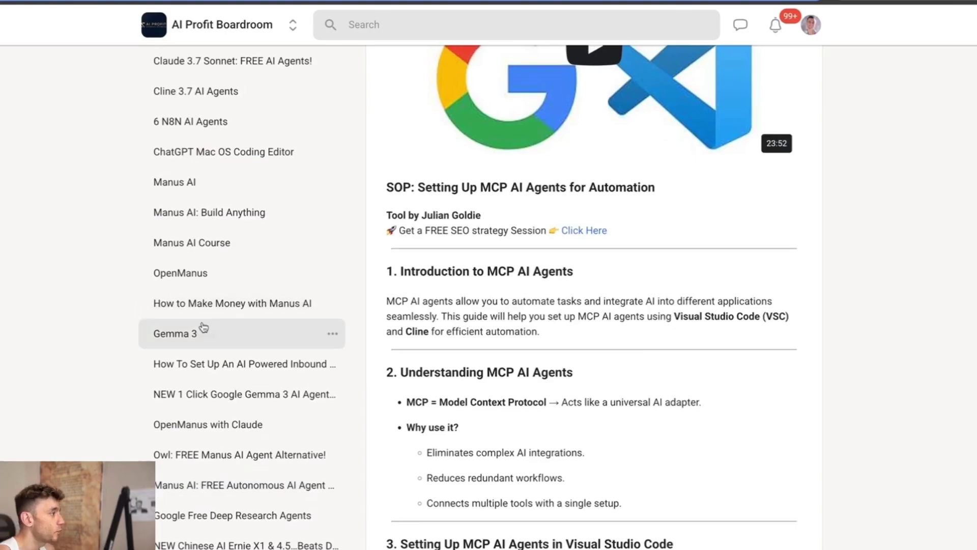
Open the Gemma 3 lesson and look through its video and the list of About links
left_click(224, 341)
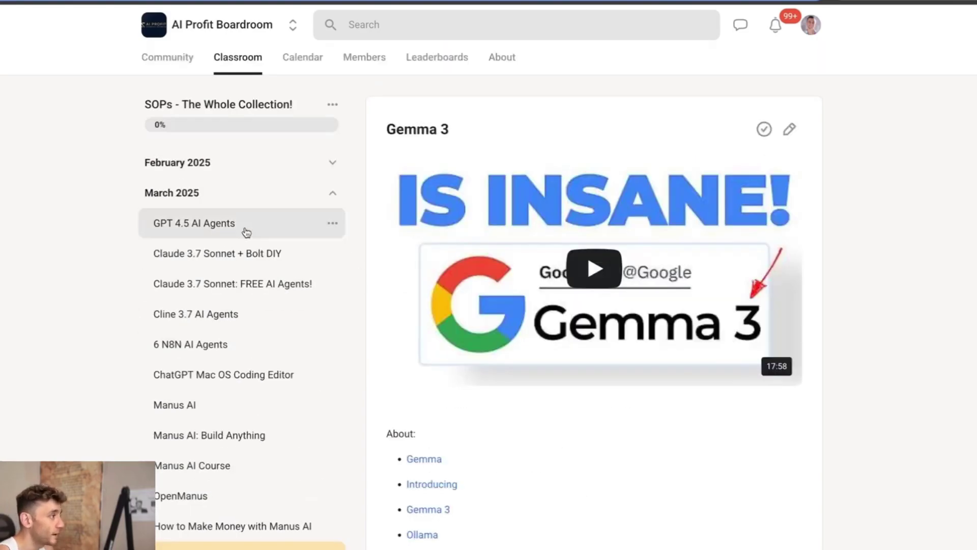
scroll(330, 257, "down", 5)
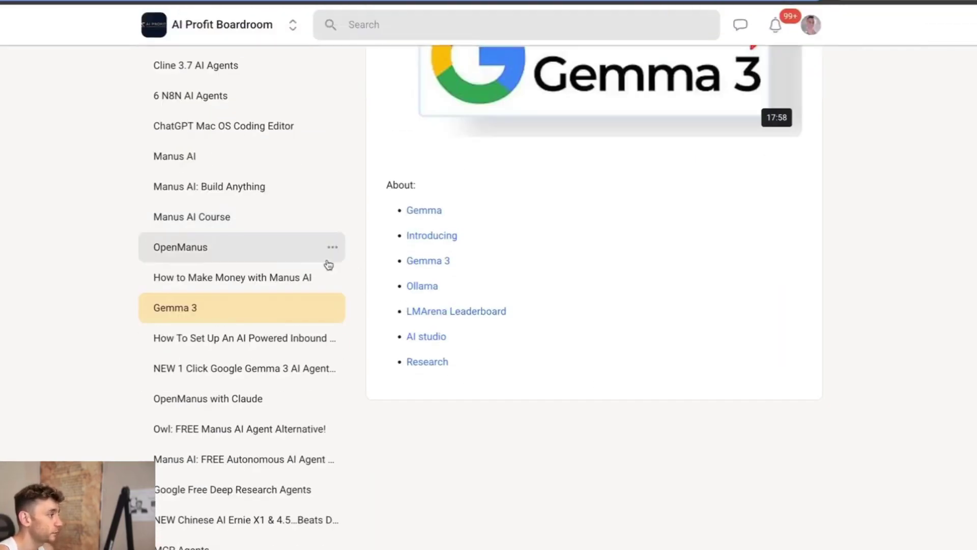
scroll(329, 265, "up", 3)
scroll(316, 219, "up", 2)
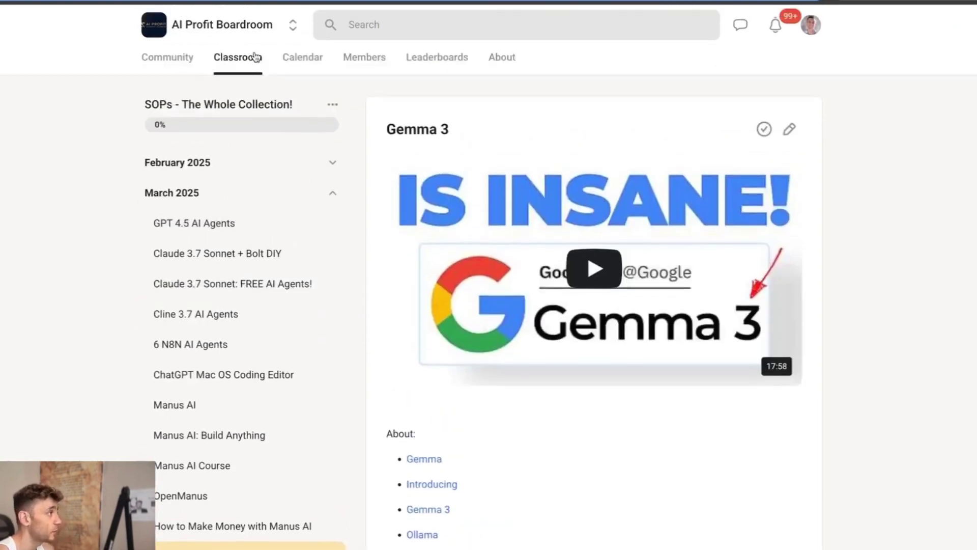
Return to the AI Profit Boardroom community feed and skim through its posts
left_click(256, 57)
left_click(173, 64)
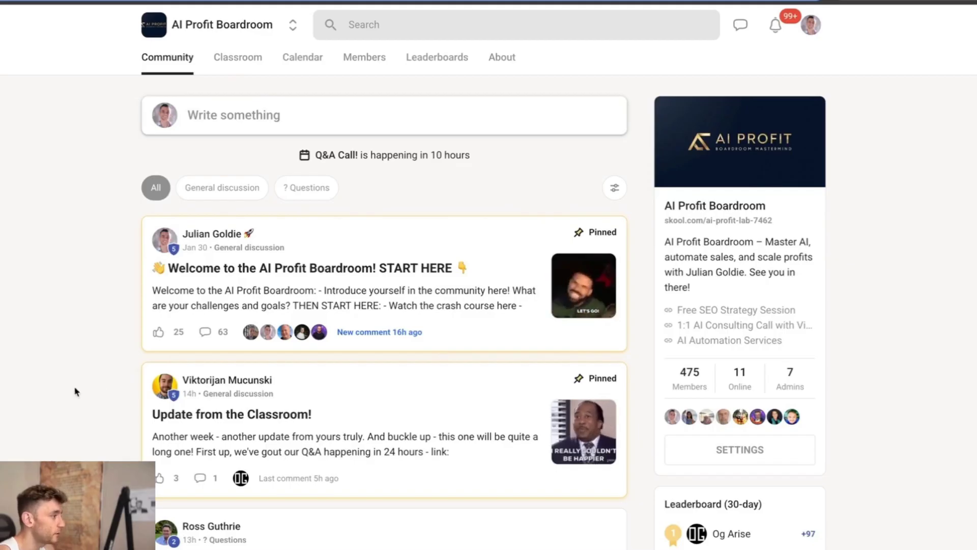
scroll(77, 391, "down", 10)
scroll(57, 345, "up", 10)
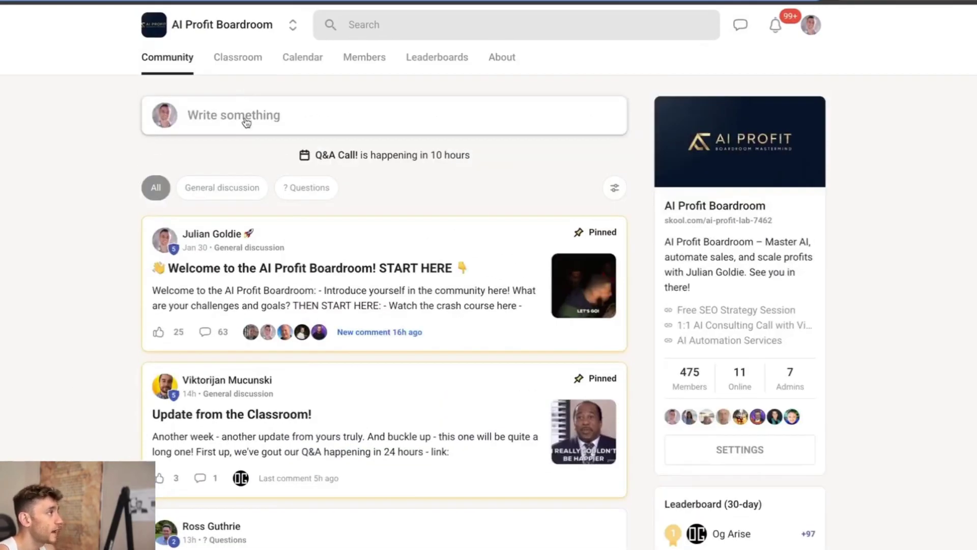
Open the community calendar for March 2025 and review the scheduled Q&A calls
left_click(295, 60)
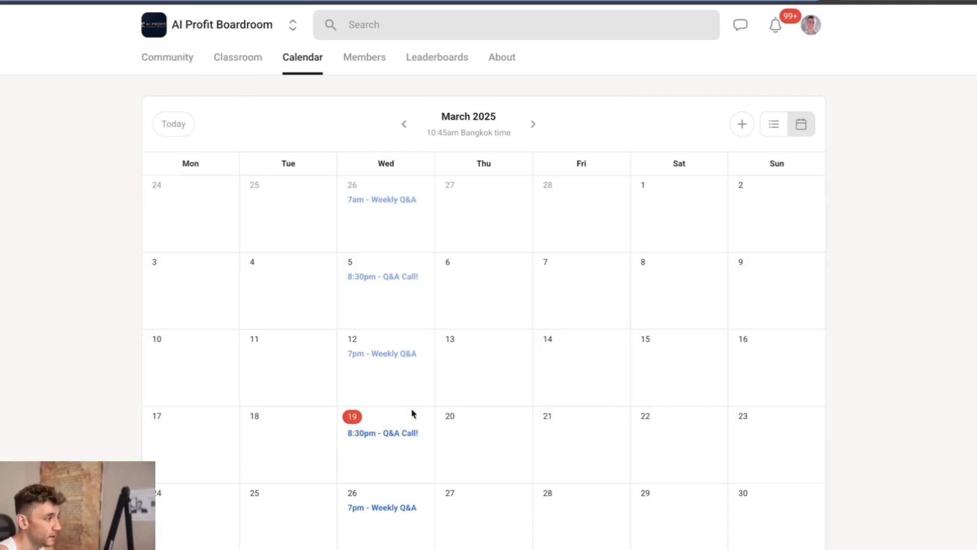
scroll(97, 400, "down", 2)
scroll(129, 388, "up", 2)
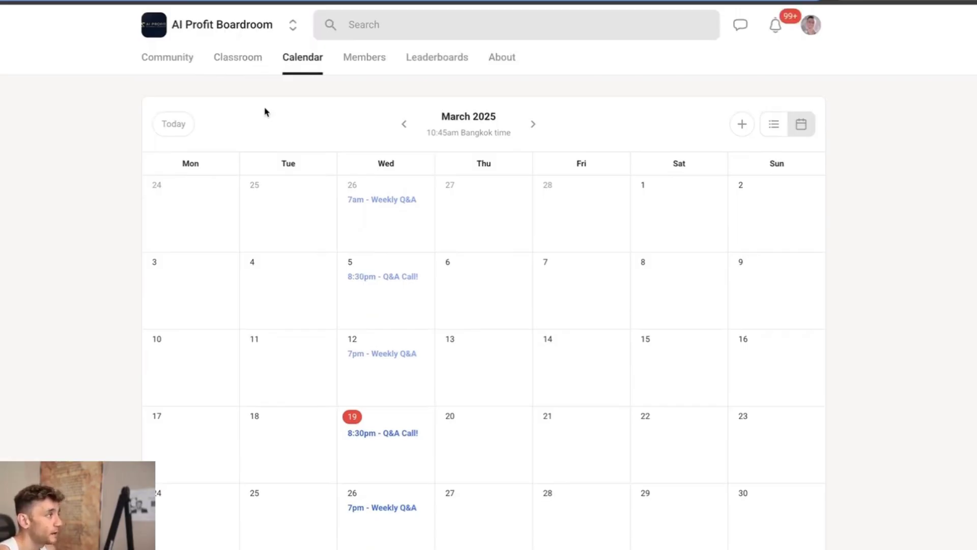
Open the Q&A Call Recordings course from the classroom, view its recordings, and return to the classroom
left_click(238, 56)
scroll(742, 509, "down", 5)
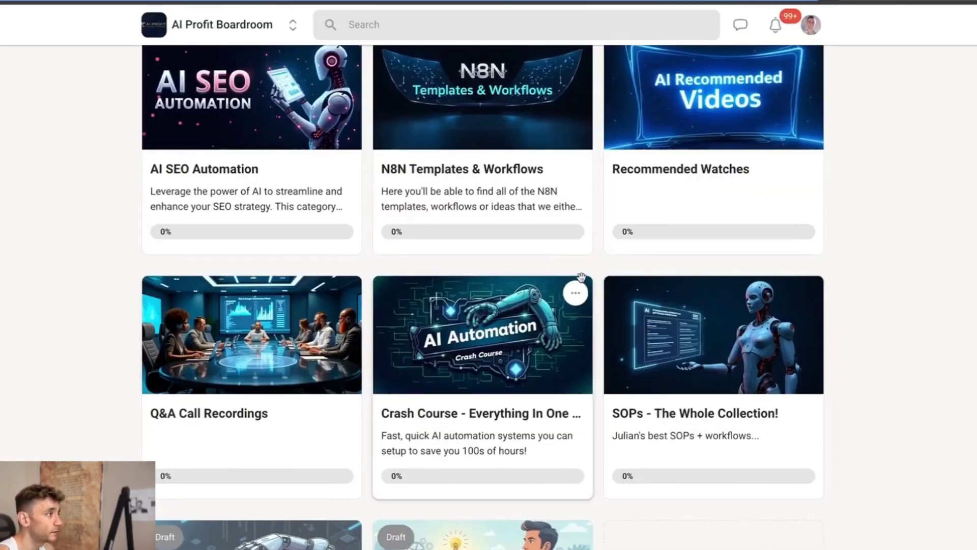
left_click(197, 391)
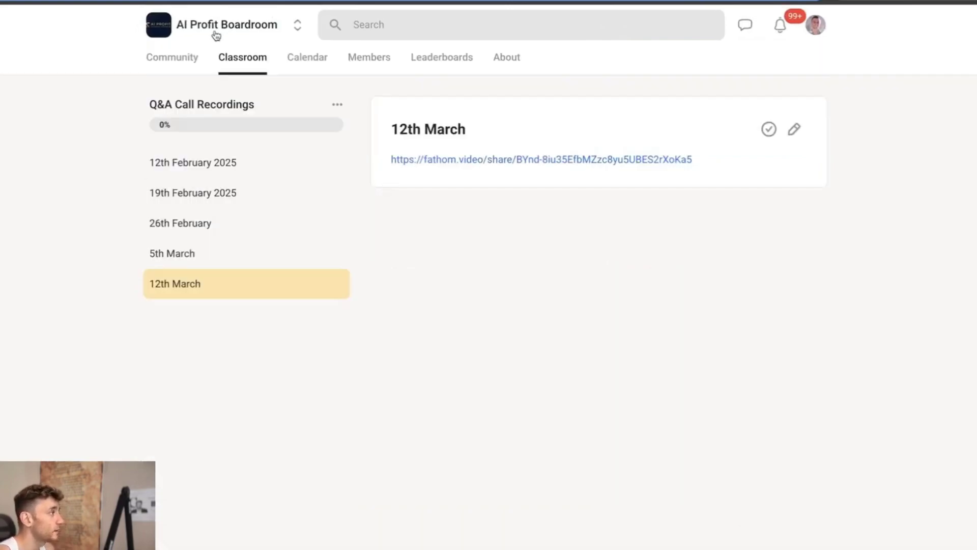
left_click(266, 65)
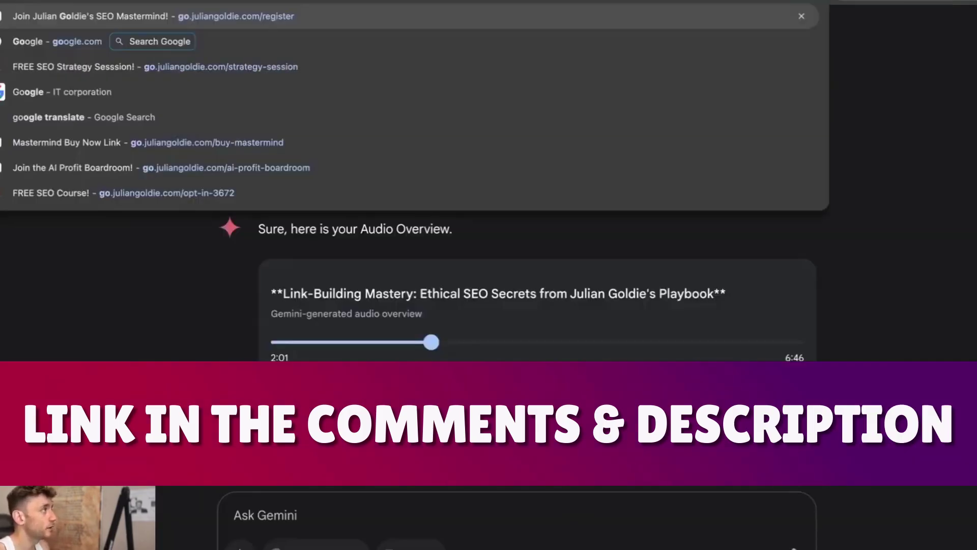
Open the Free SEO Strategy Session page at go.juliangoldie.com/strategy-session
type(".")
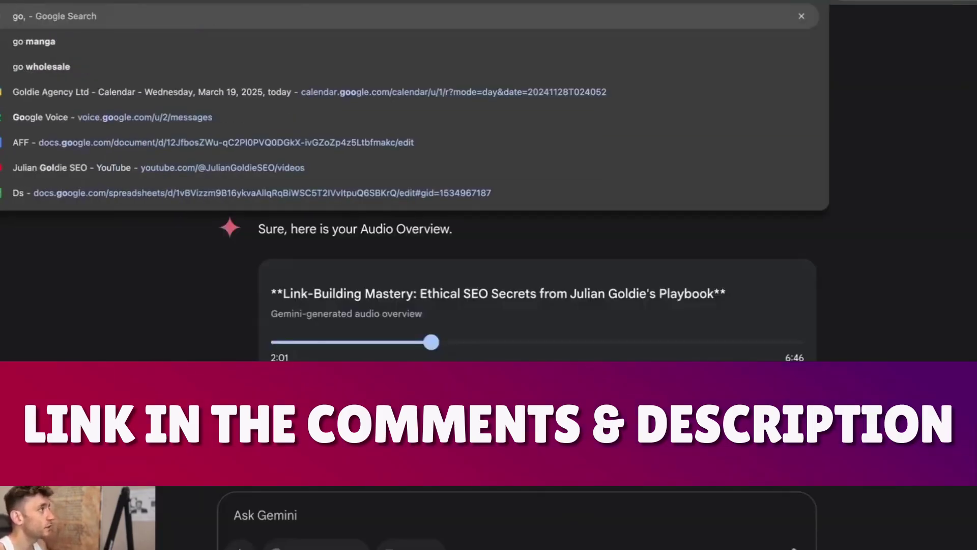
key("Right")
key("alt+BackSpace")
type("stra")
key("Return")
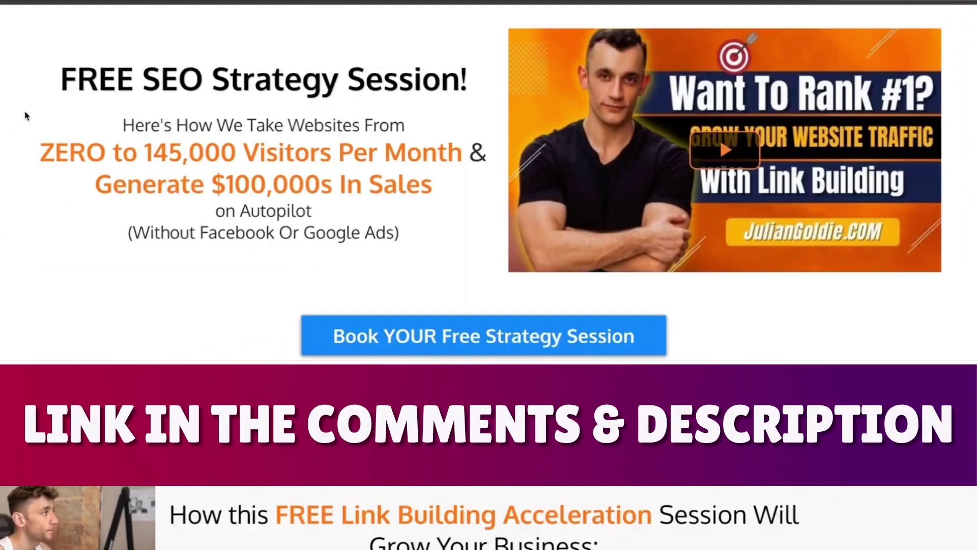
Read the strategy session headline, highlighting the text from "ZERO to 145,000 Visitors Per Month" through "on Autopilot"
left_click(221, 138)
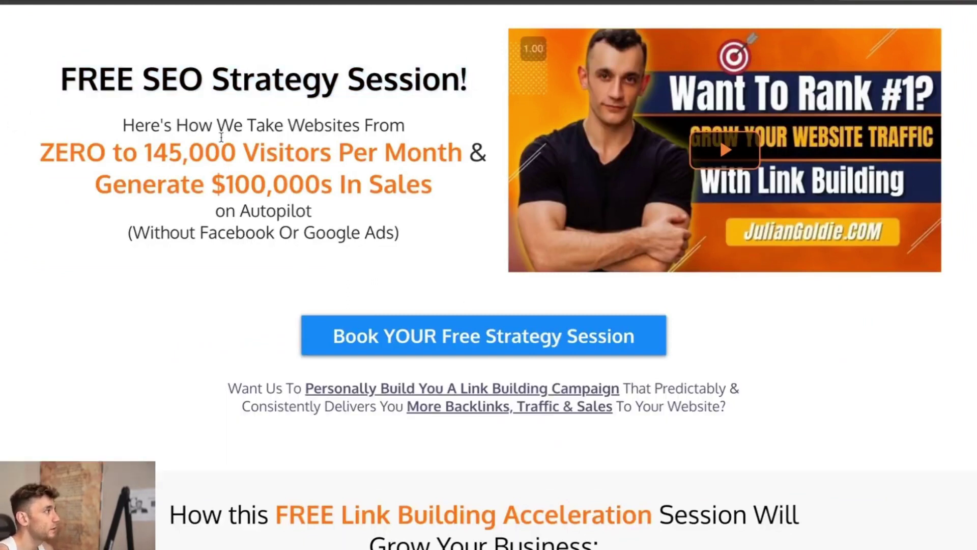
left_click_drag(303, 118, 434, 130)
left_click(212, 126)
left_click_drag(41, 153, 308, 209)
left_click(308, 209)
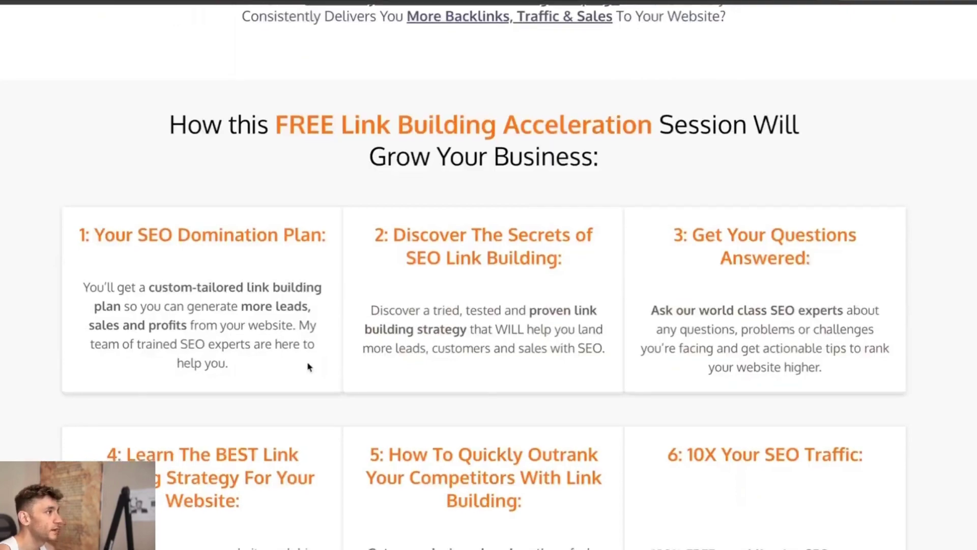
Review the six link building session benefits, highlighting benefit 4 on the best link building strategy
scroll(309, 377, "down", 1)
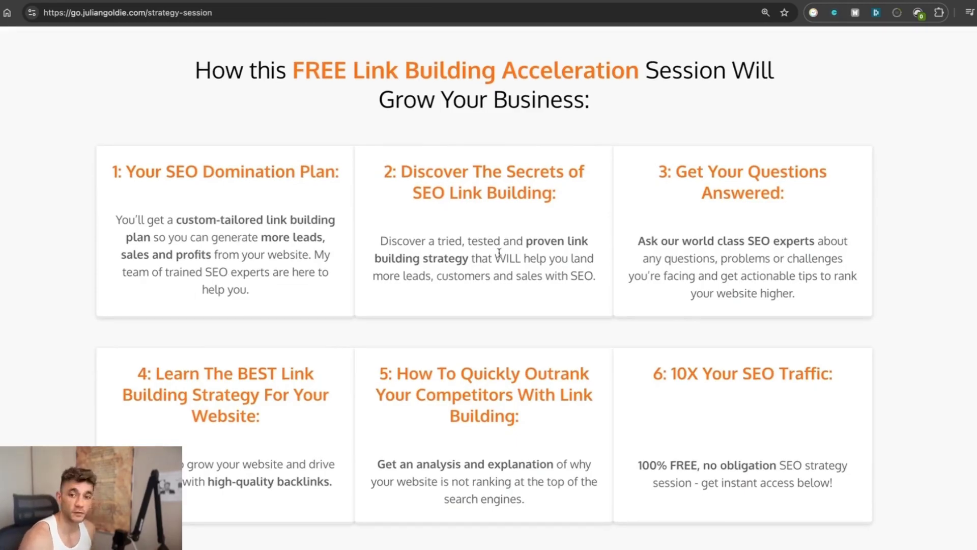
scroll(474, 274, "down", 1)
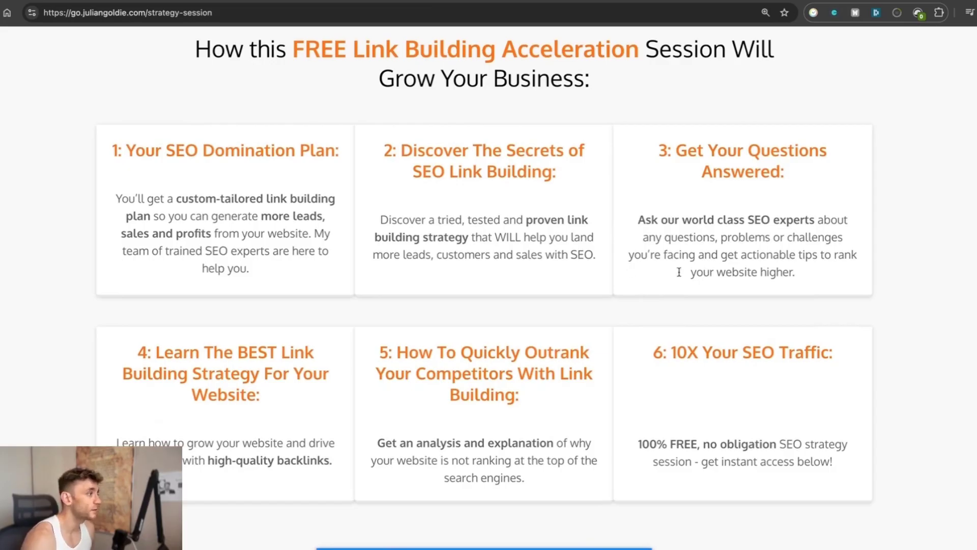
scroll(679, 272, "down", 2)
left_click_drag(128, 316, 344, 425)
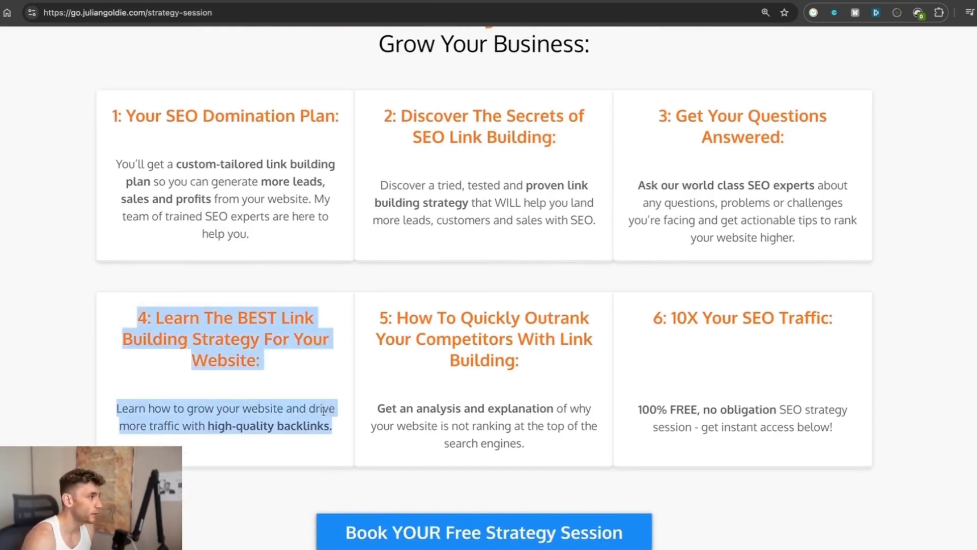
left_click(323, 411)
Examine the rest of the strategy session page, from the About Me section through the client testimonials
scroll(509, 356, "down", 15)
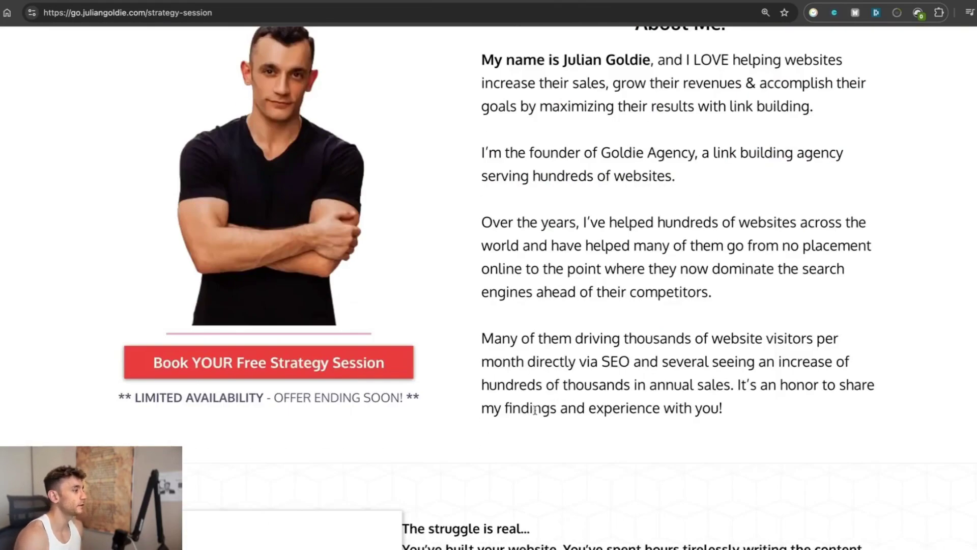
scroll(535, 410, "down", 20)
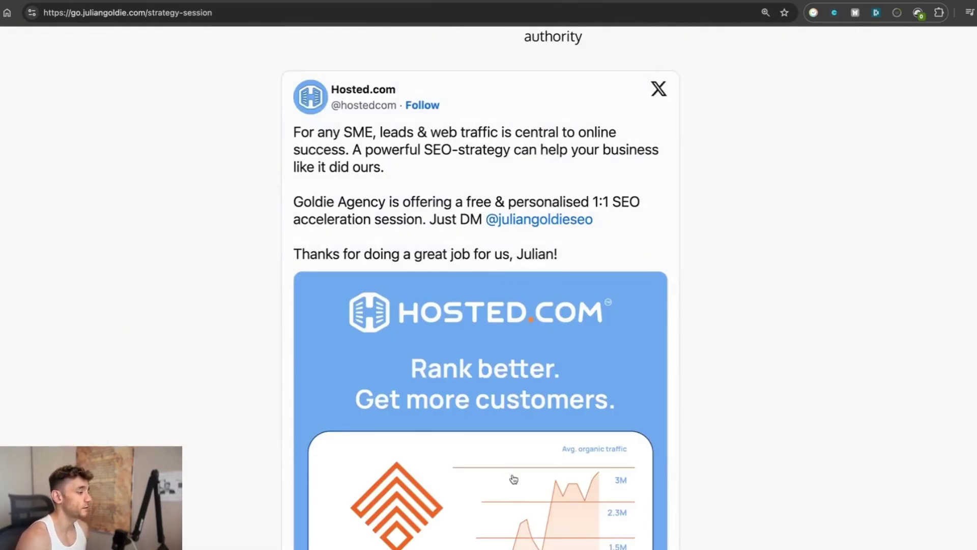
scroll(514, 479, "down", 20)
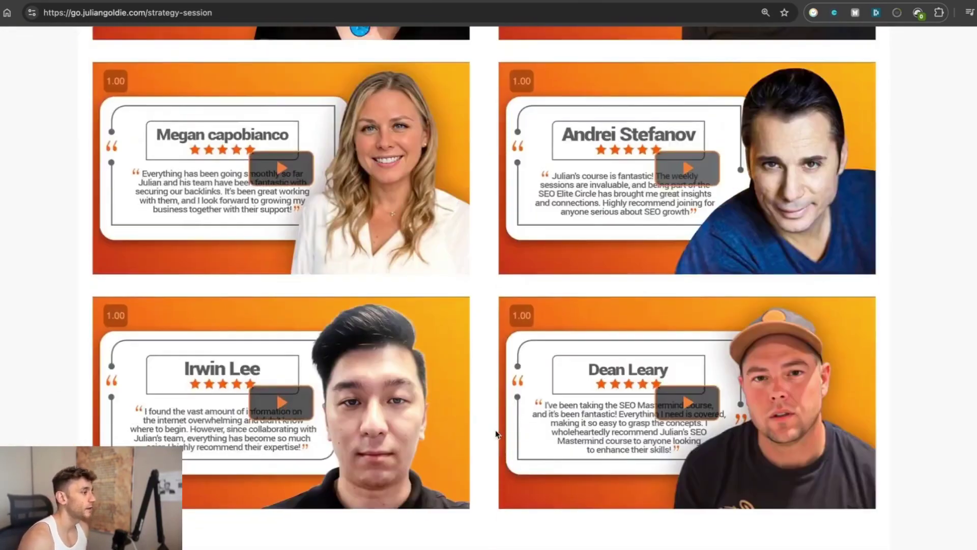
scroll(497, 434, "down", 20)
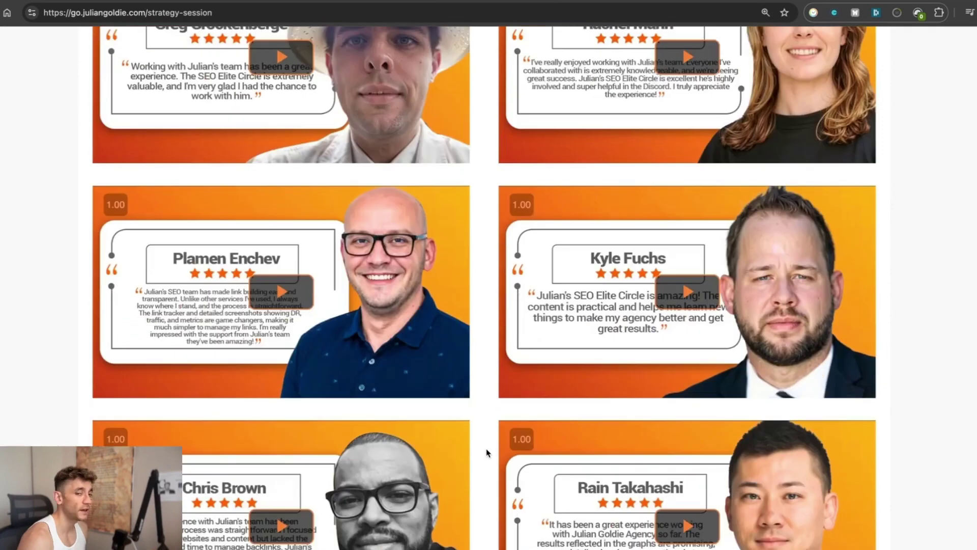
scroll(487, 452, "down", 15)
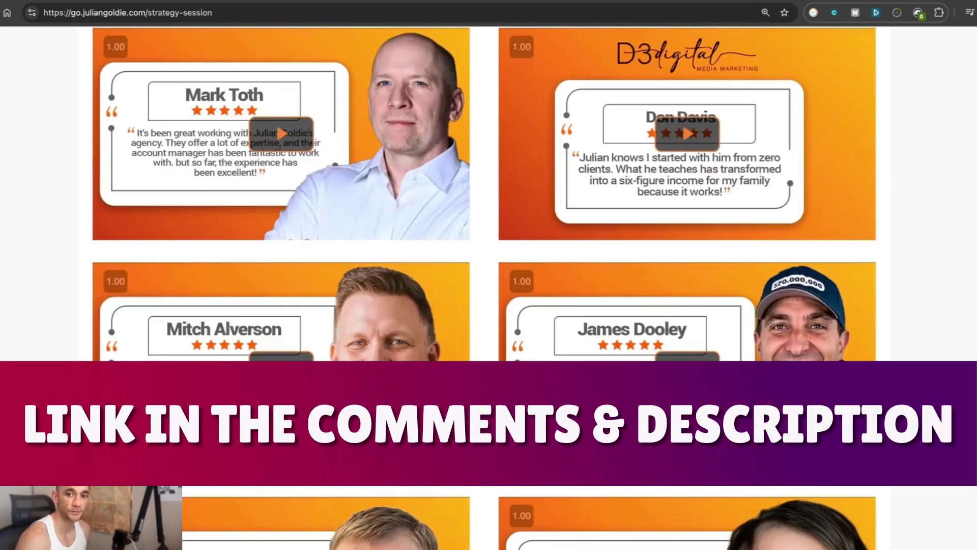